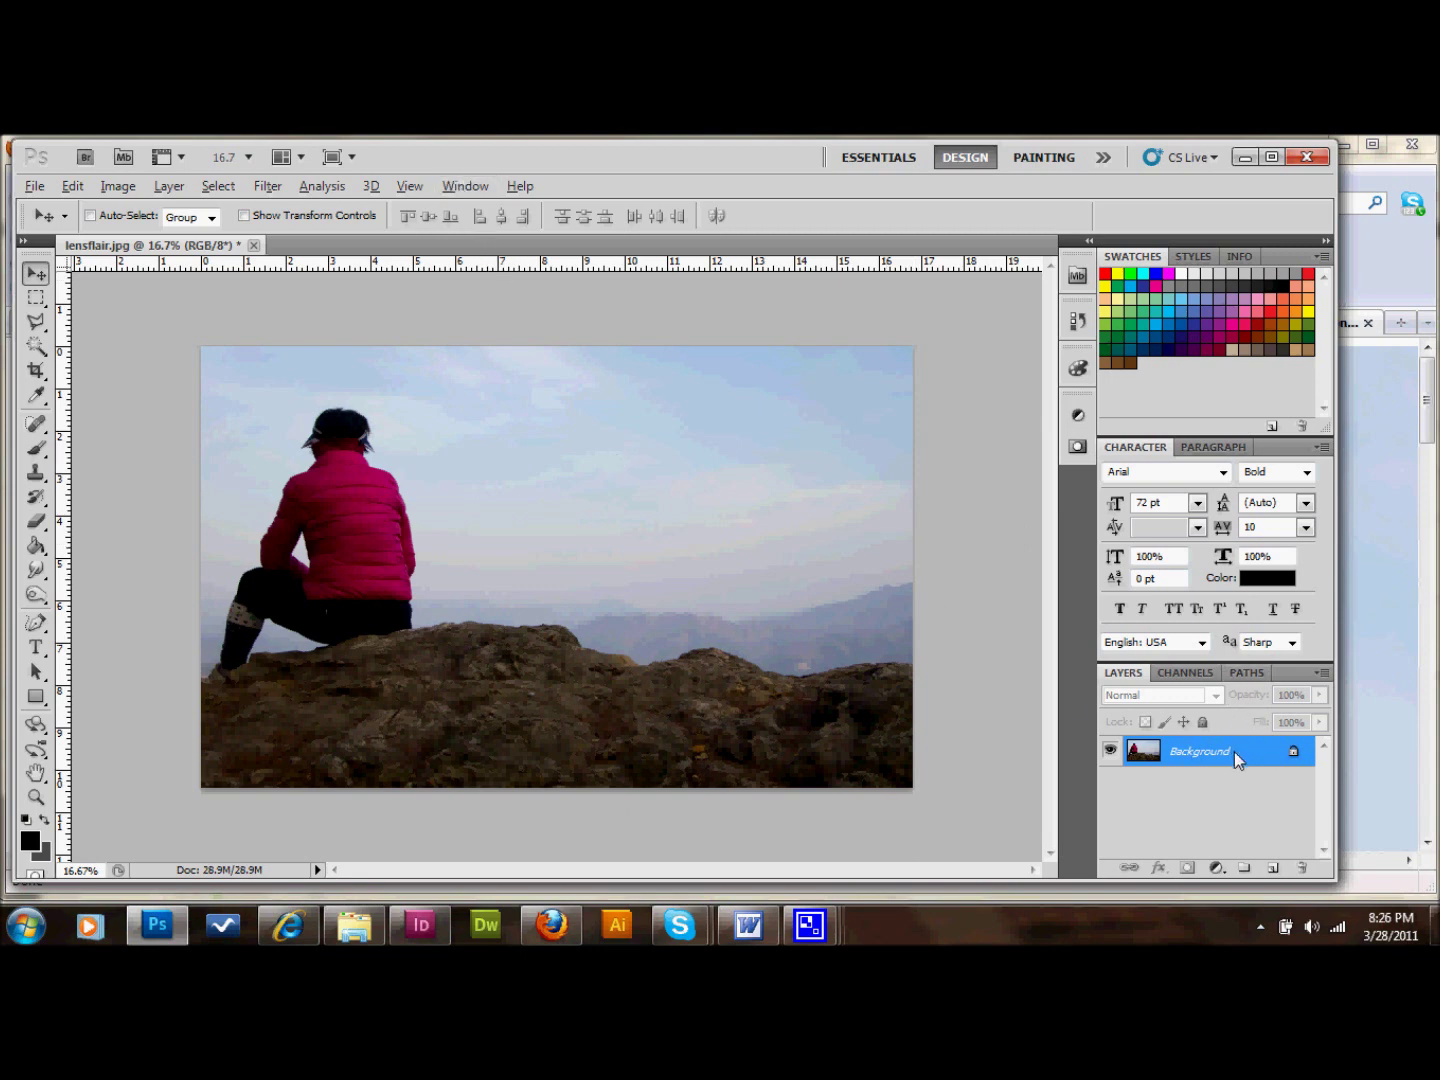
# - Duplicate Background, hide the original, and add a Brightness/Contrast layer at brightness -87
pyautogui.moveTo(1248, 760); pyautogui.dragTo(1272, 867)
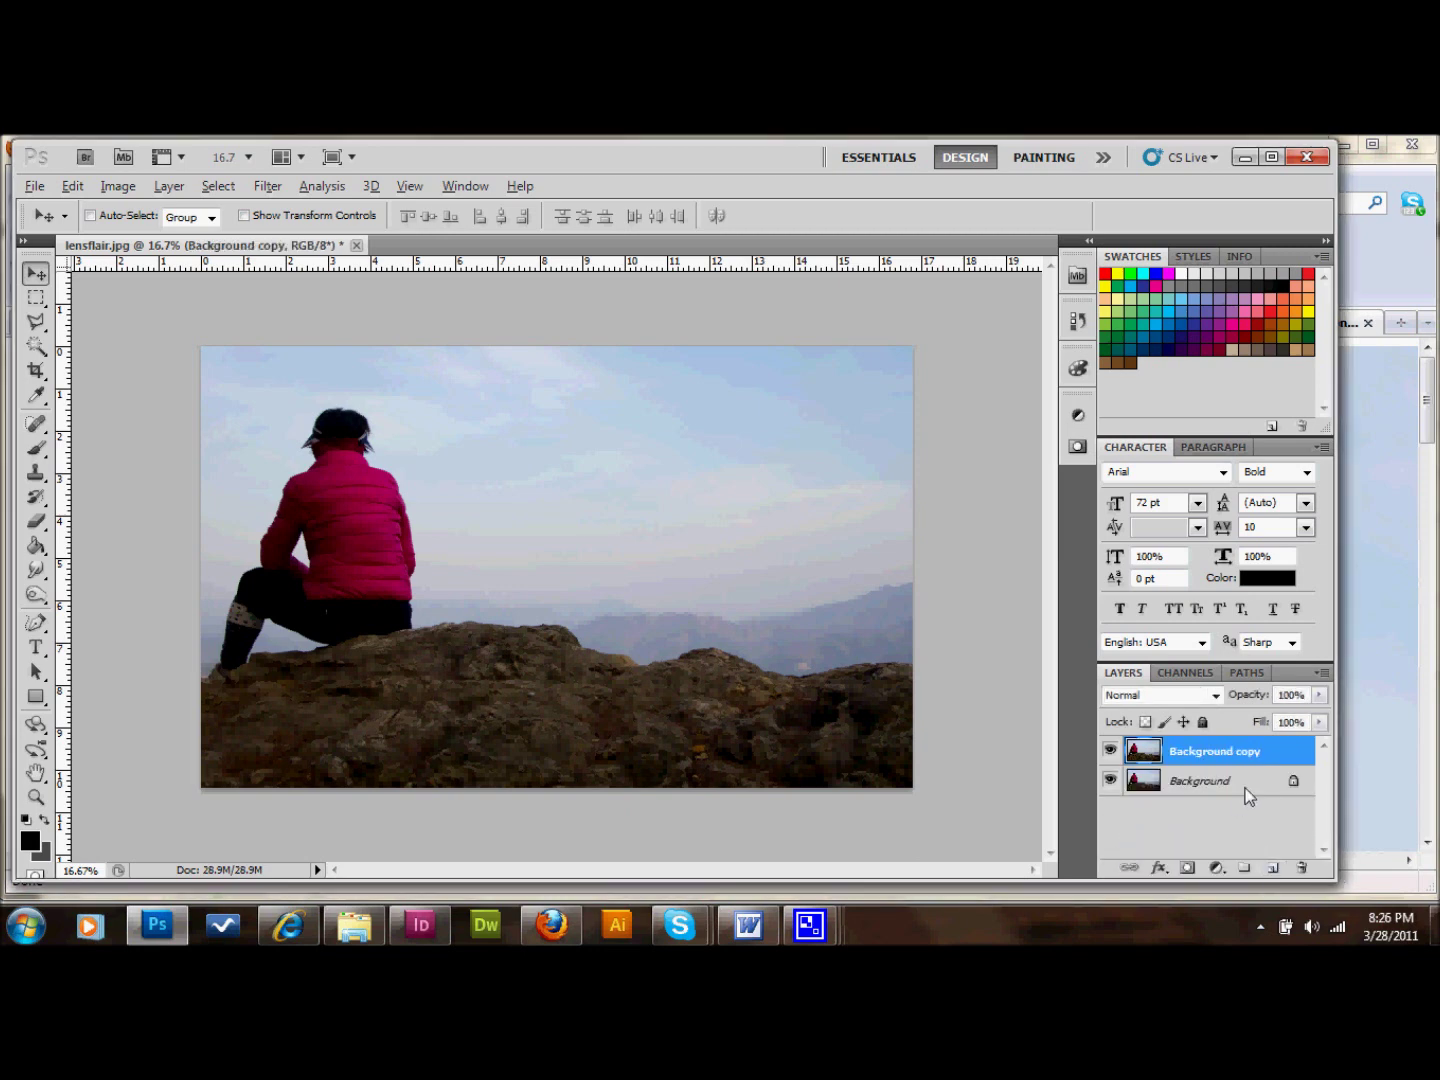
pyautogui.click(1111, 779)
pyautogui.click(1217, 868)
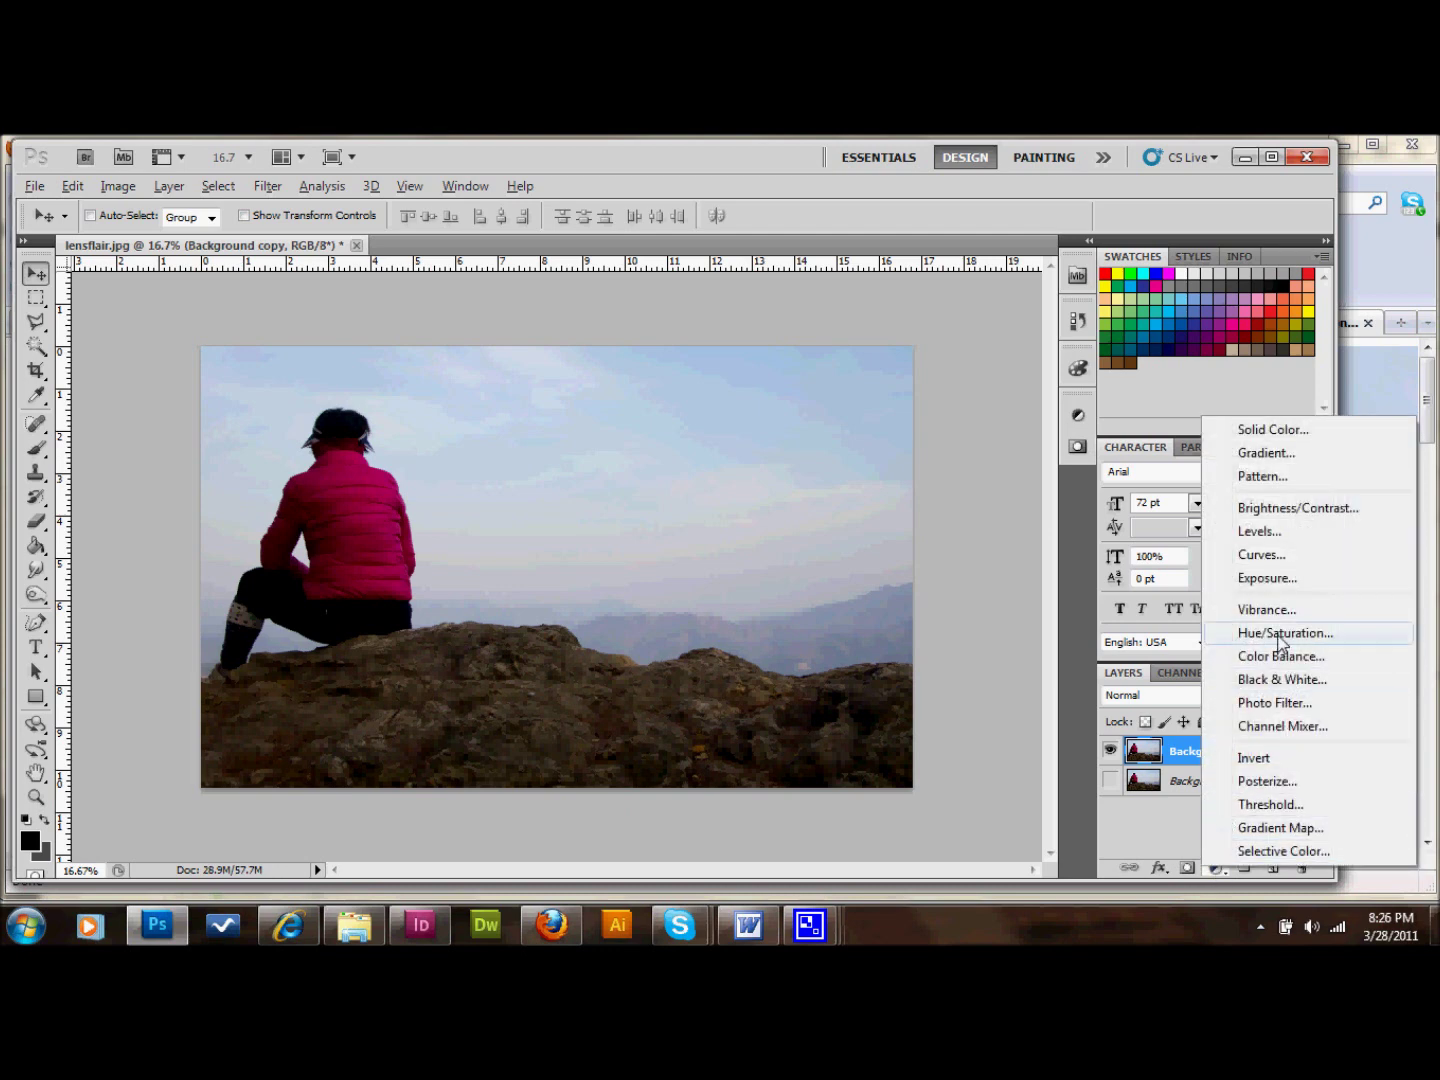
pyautogui.click(1290, 510)
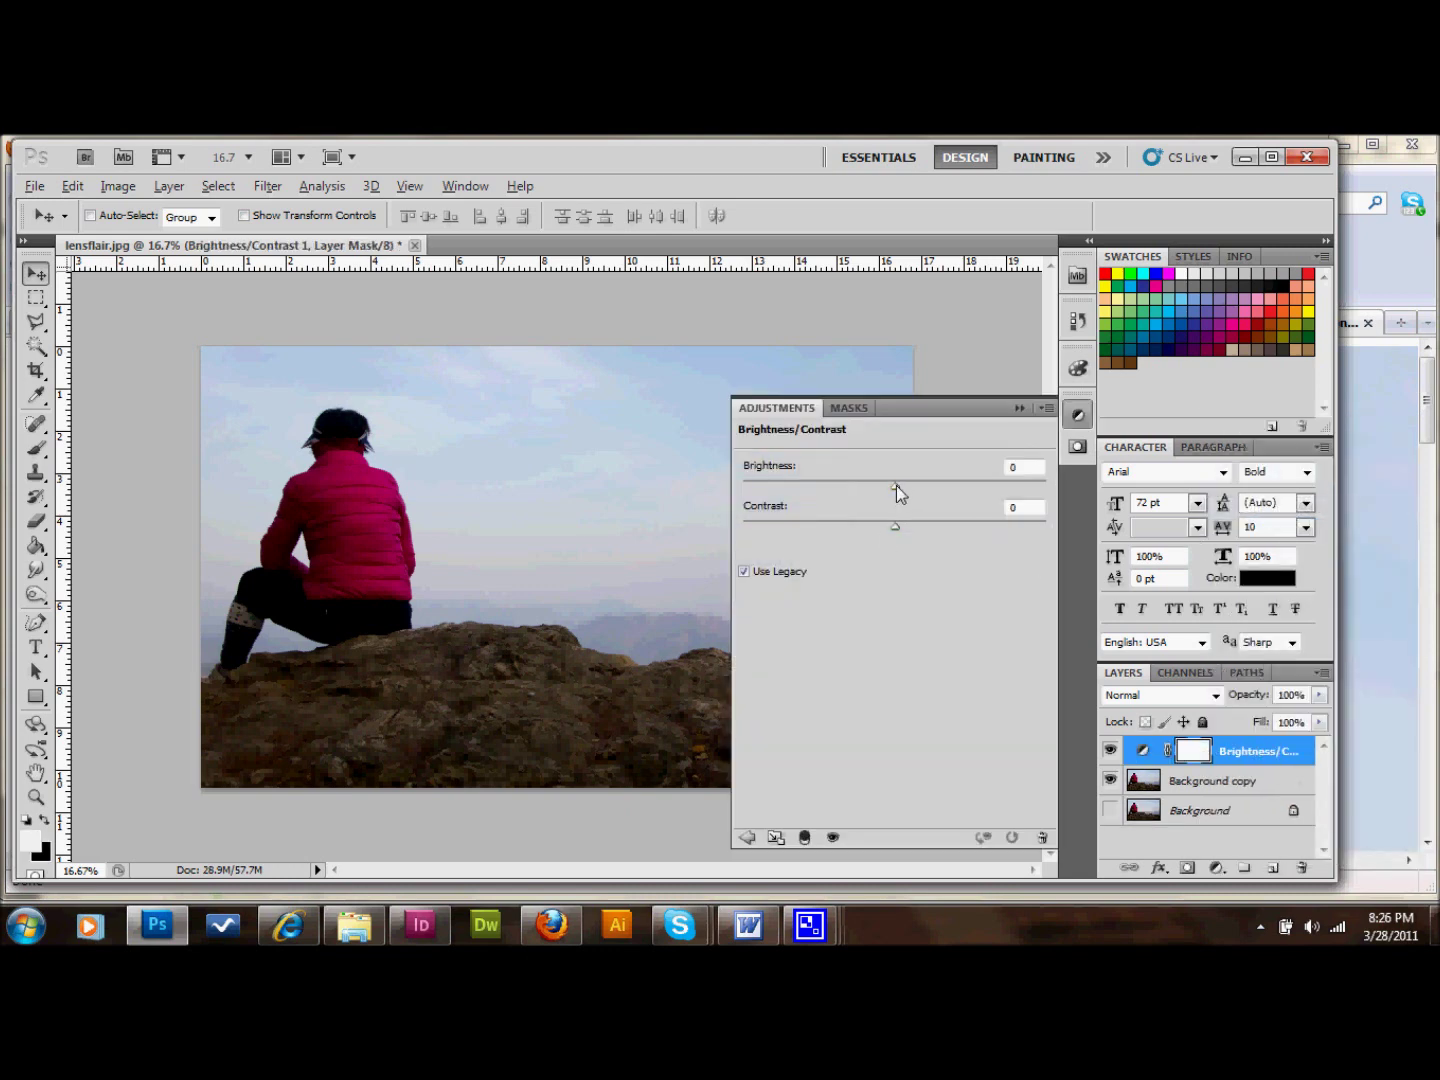
pyautogui.moveTo(896, 485); pyautogui.dragTo(762, 489)
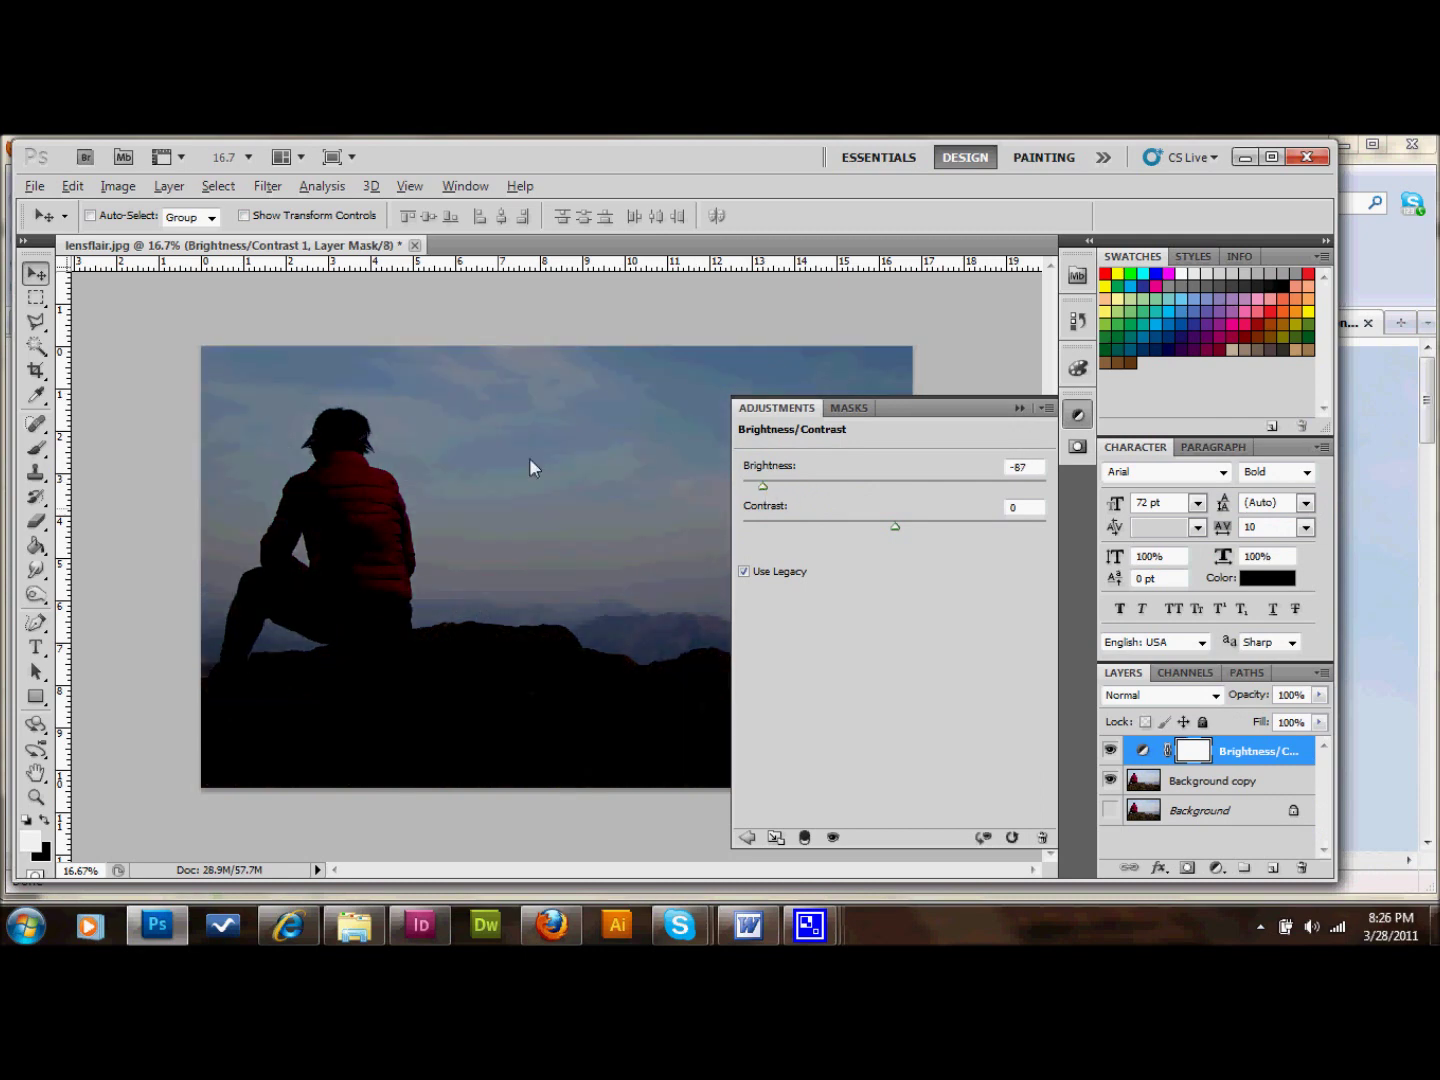
pyautogui.click(1019, 406)
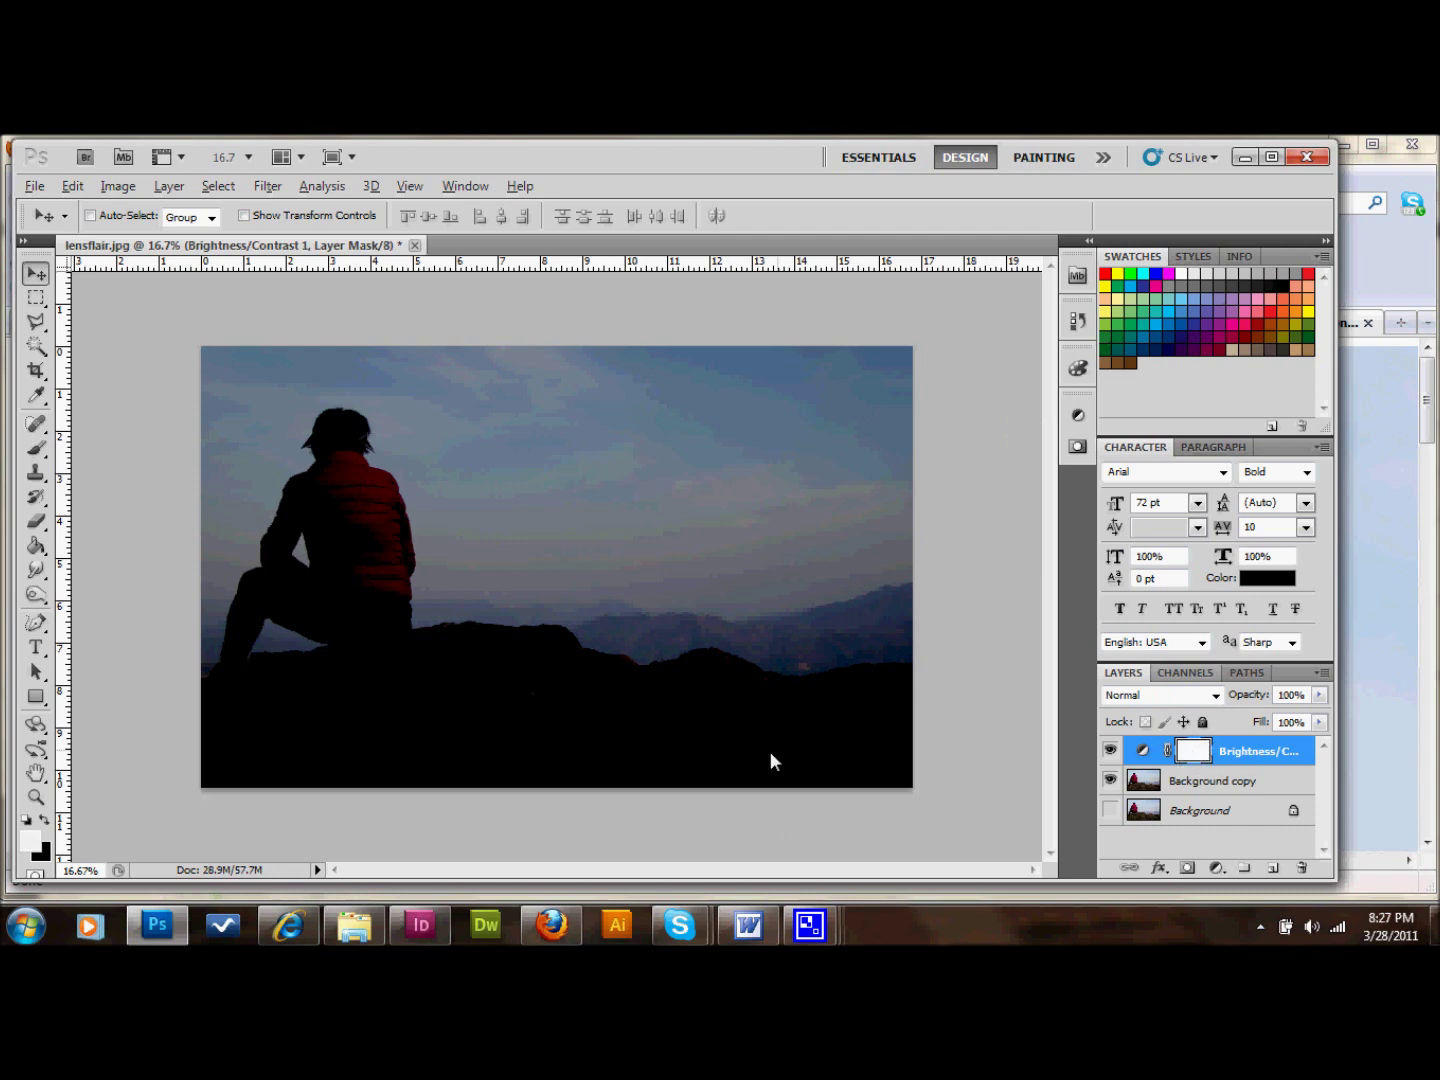
pyautogui.press('e')
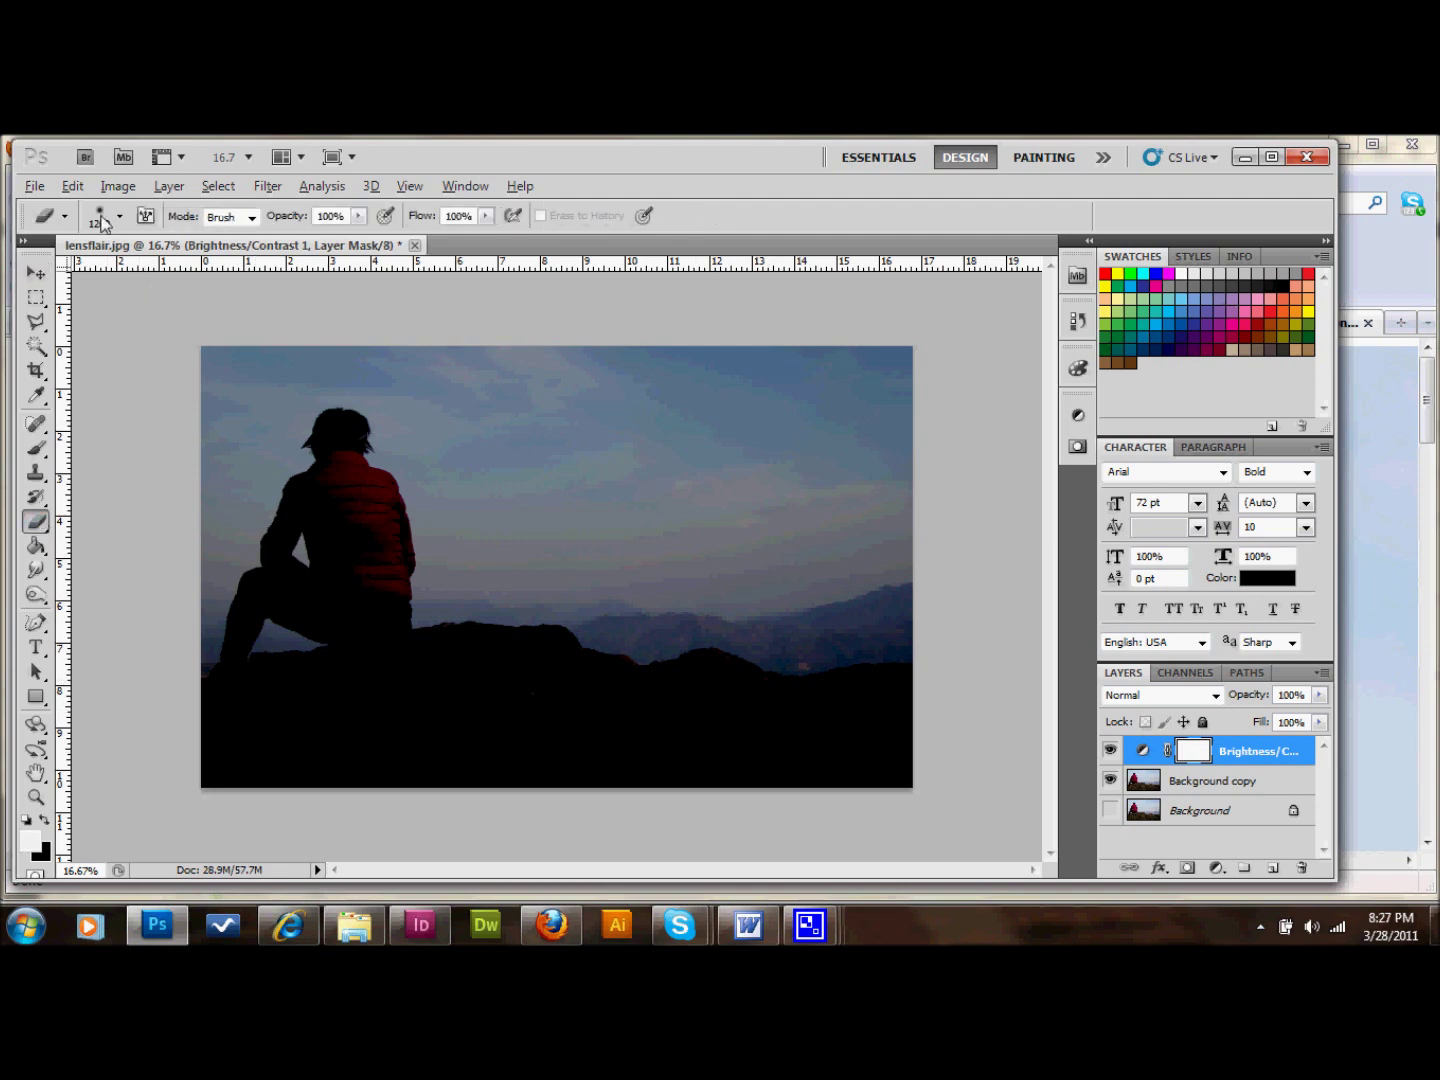
# - Erase the darkening mask across the foreground rocks with a 1200 px soft brush
pyautogui.click(97, 222)
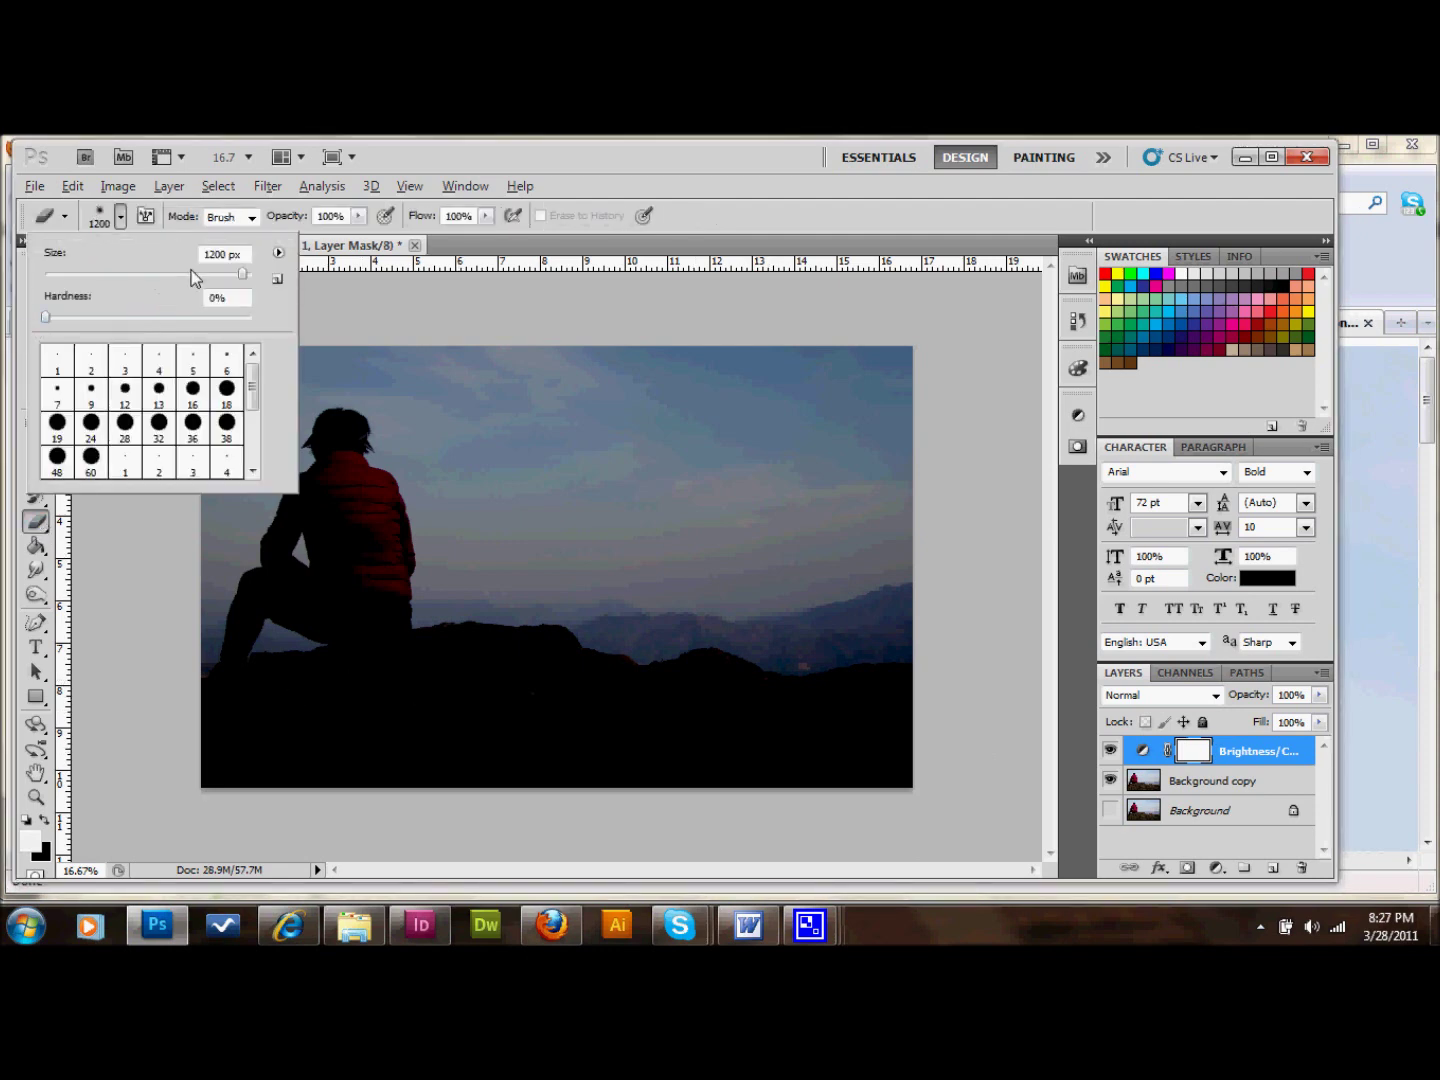
pyautogui.click(284, 754)
pyautogui.moveTo(283, 753)
pyautogui.mouseDown()
pyautogui.moveTo(211, 782)
pyautogui.moveTo(427, 750)
pyautogui.moveTo(927, 774)
pyautogui.moveTo(698, 785)
pyautogui.moveTo(537, 731)
pyautogui.moveTo(5, 770)
pyautogui.moveTo(447, 761)
pyautogui.moveTo(900, 794)
pyautogui.moveTo(975, 824)
pyautogui.mouseUp()
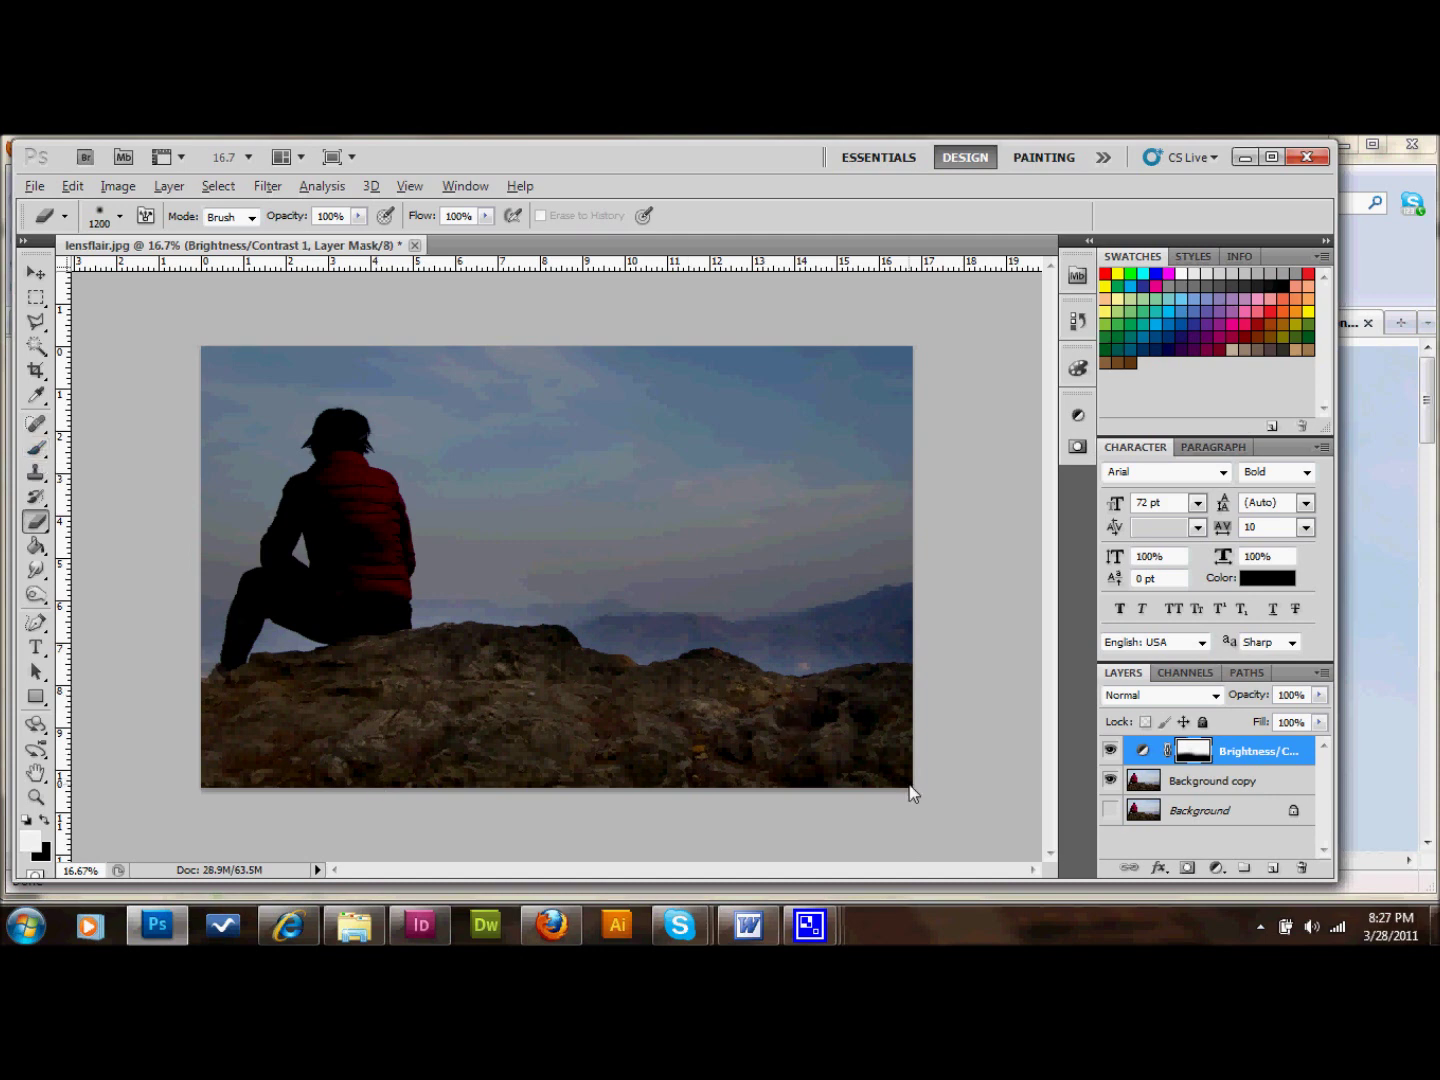
# - Toggle the Brightness/Contrast layer off and on to compare, leaving it visible
pyautogui.click(1110, 751)
pyautogui.click(1110, 750)
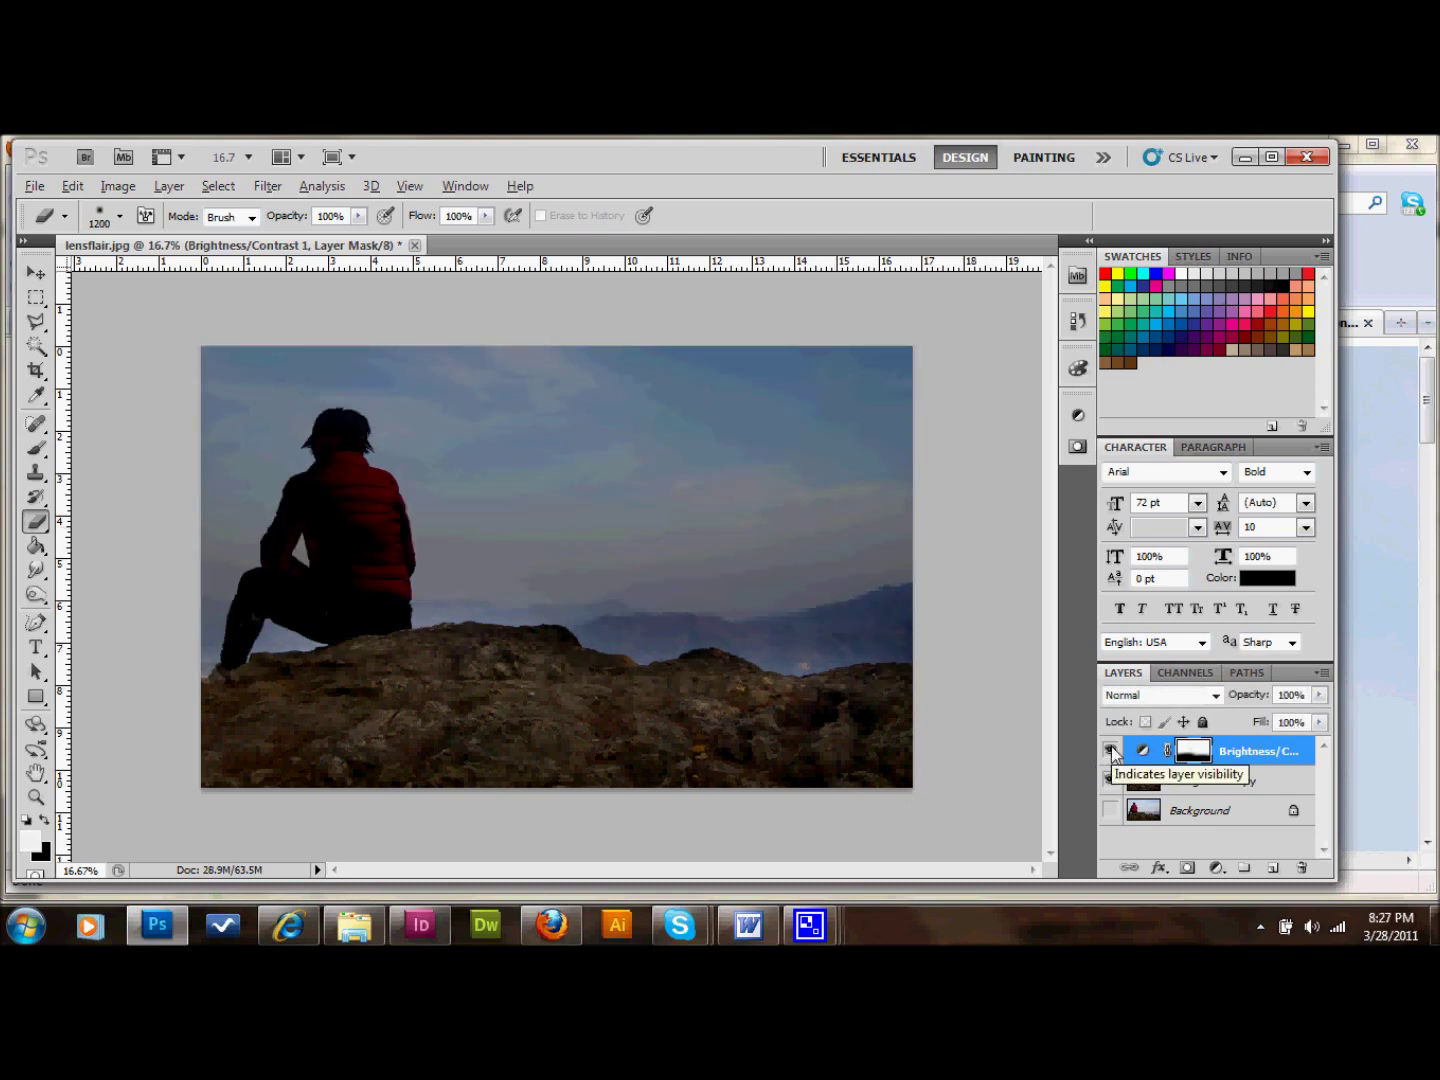
pyautogui.click(1110, 750)
pyautogui.click(1111, 751)
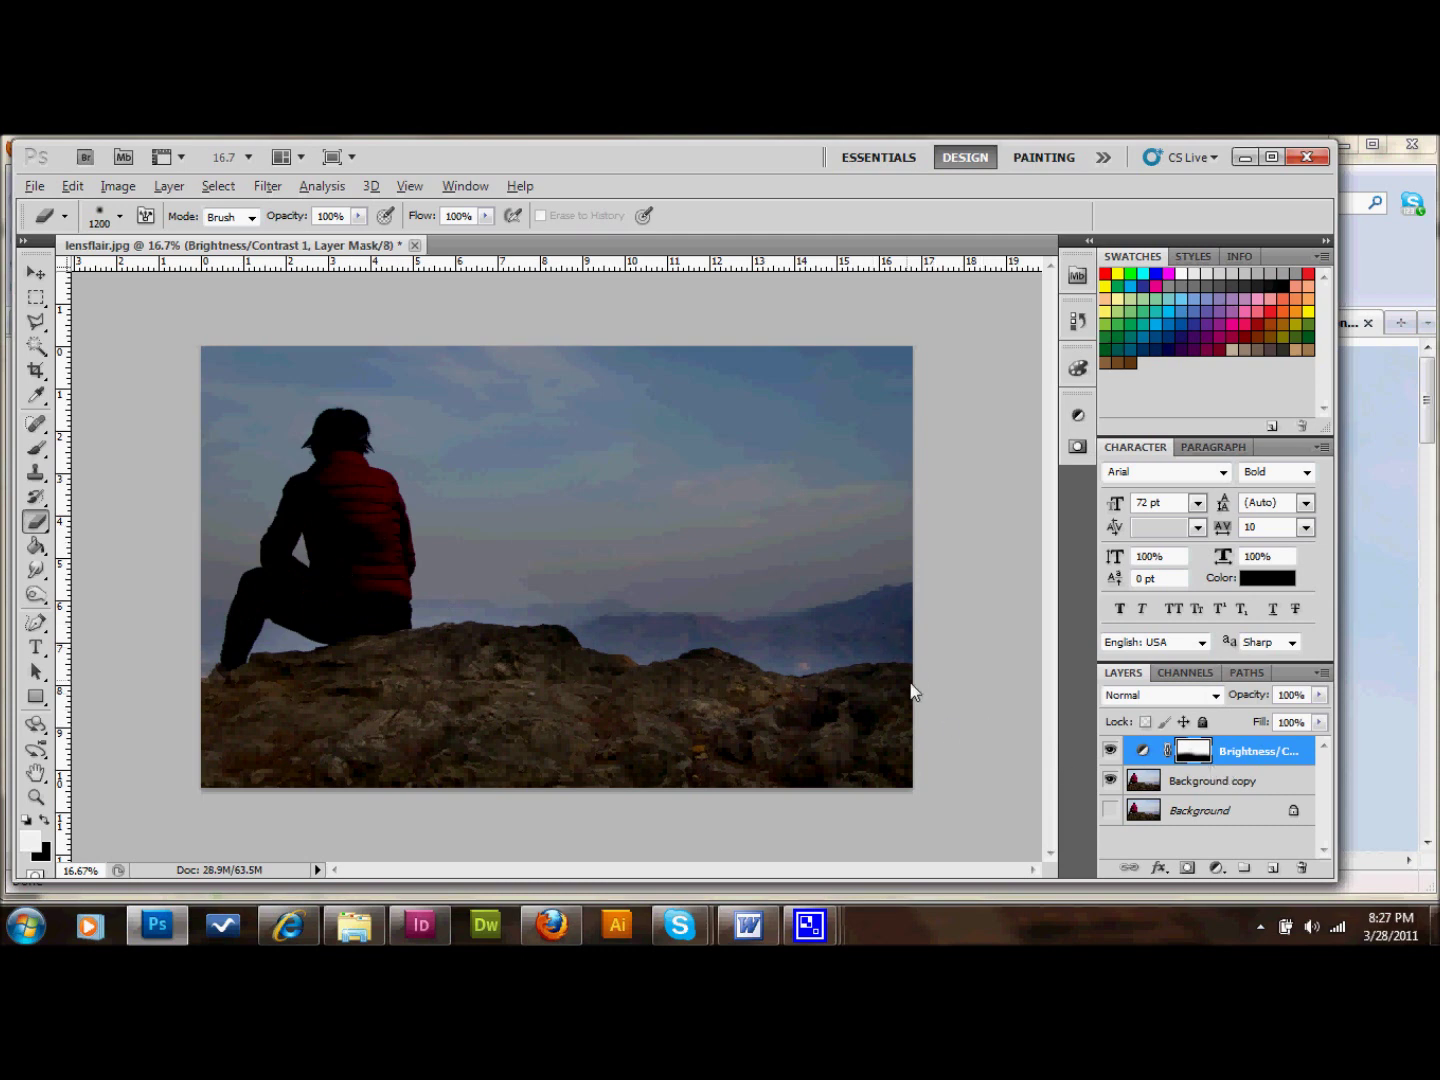
# - Add a Hue/Saturation adjustment layer with Saturation at -61
pyautogui.click(1217, 869)
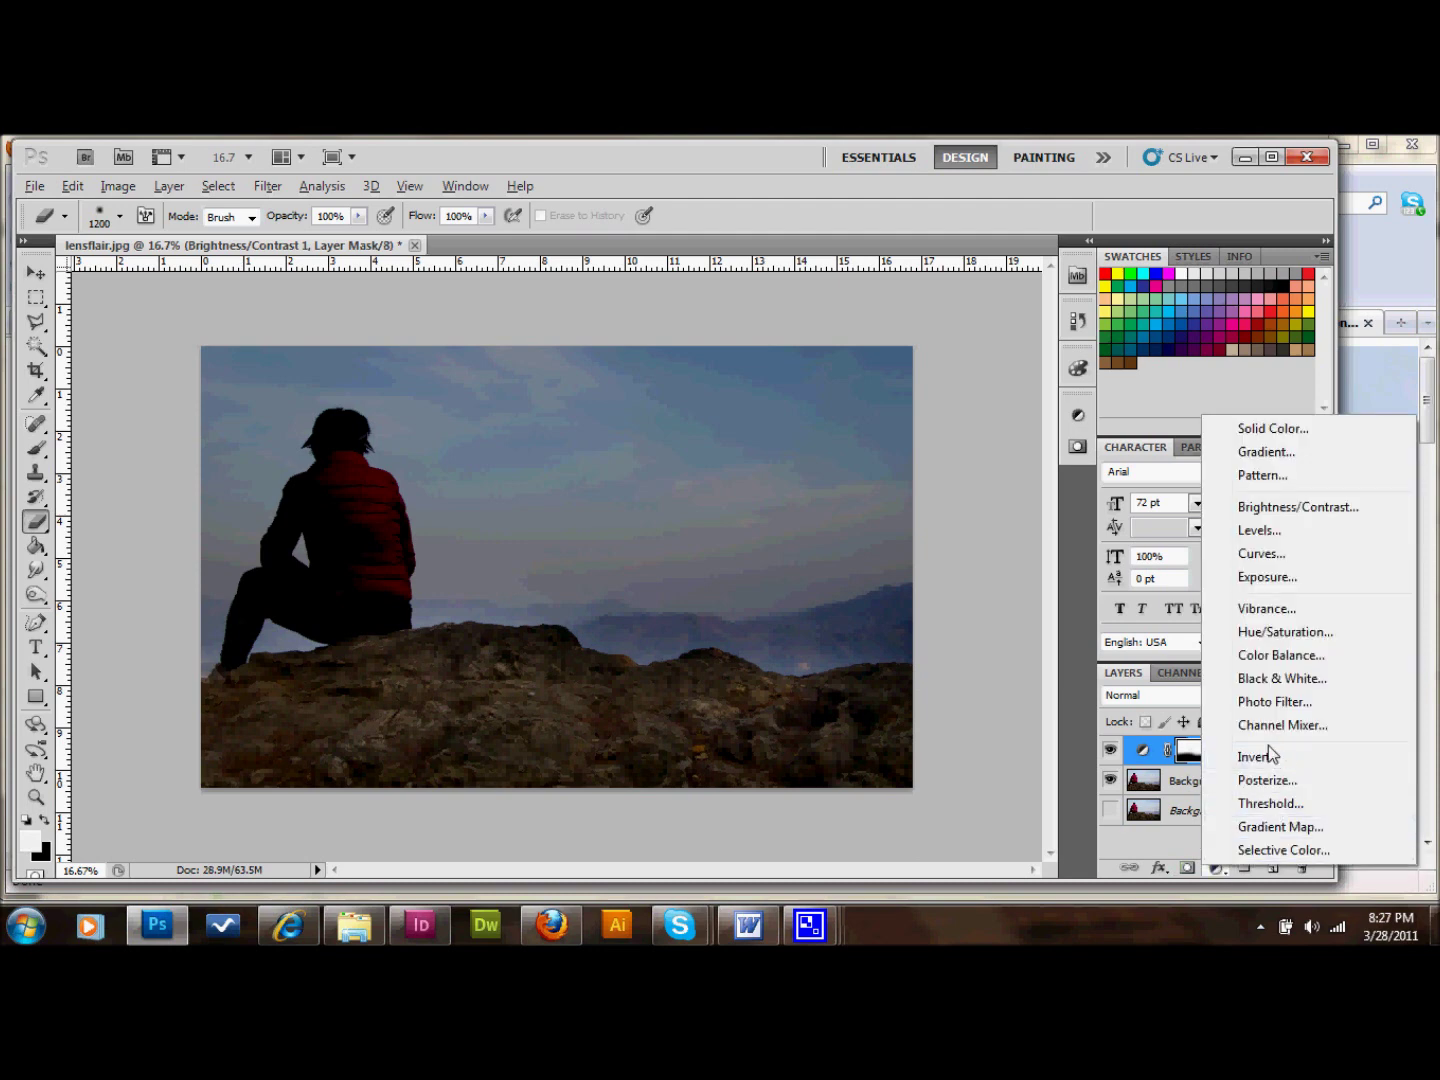
pyautogui.click(1267, 632)
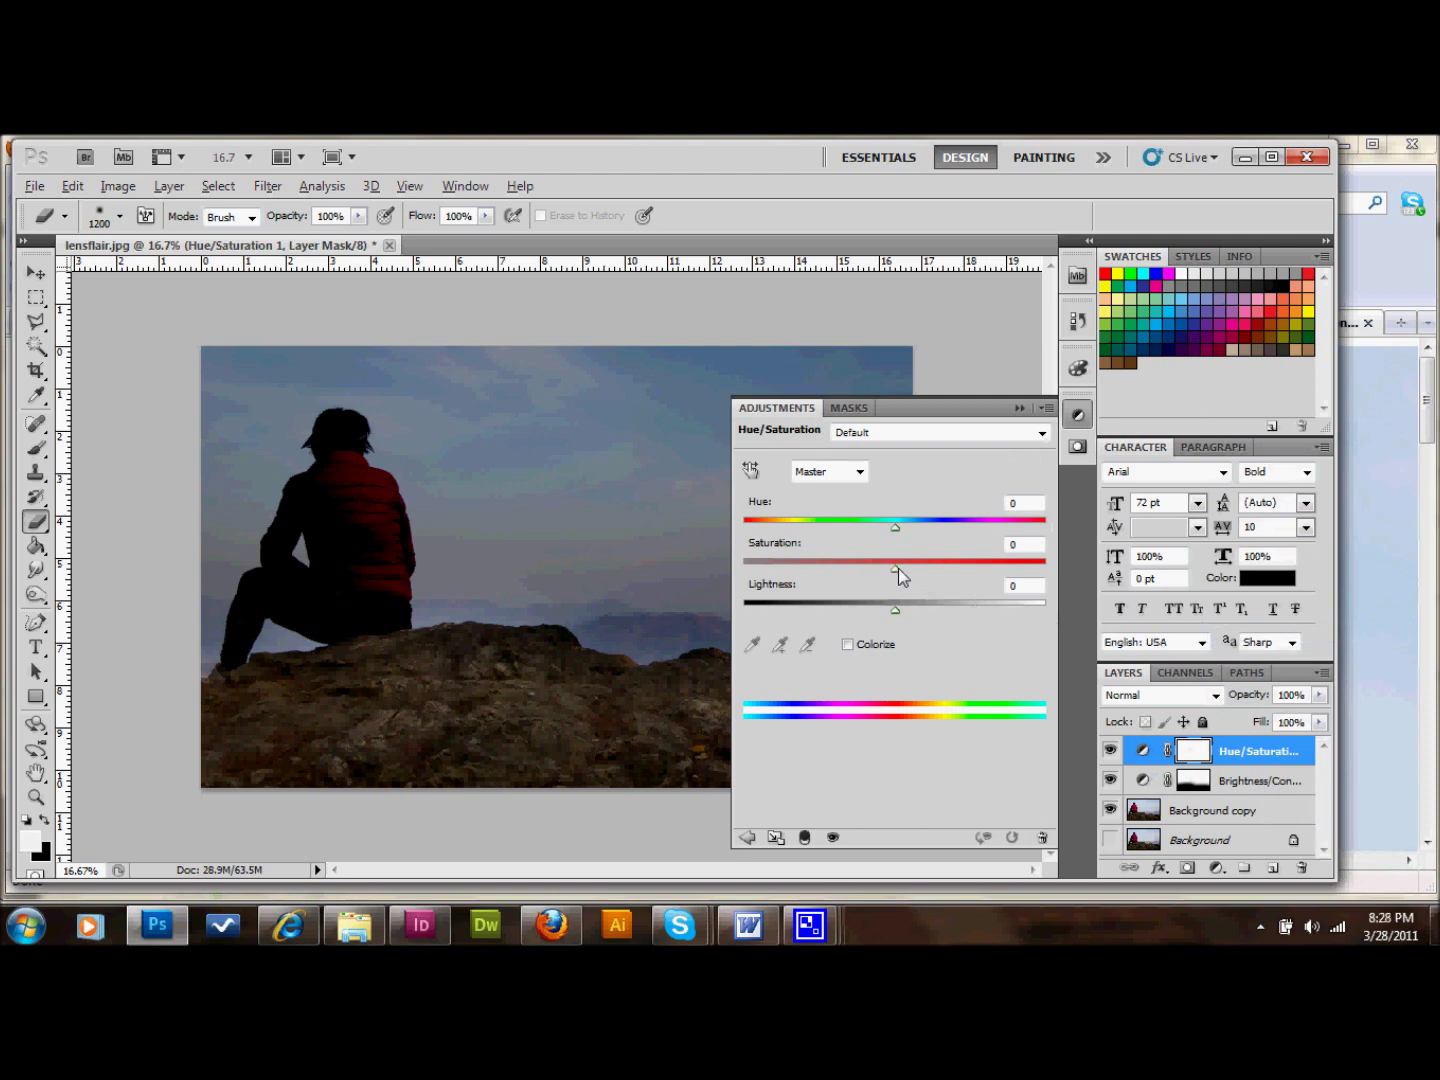
pyautogui.moveTo(896, 569); pyautogui.dragTo(811, 573)
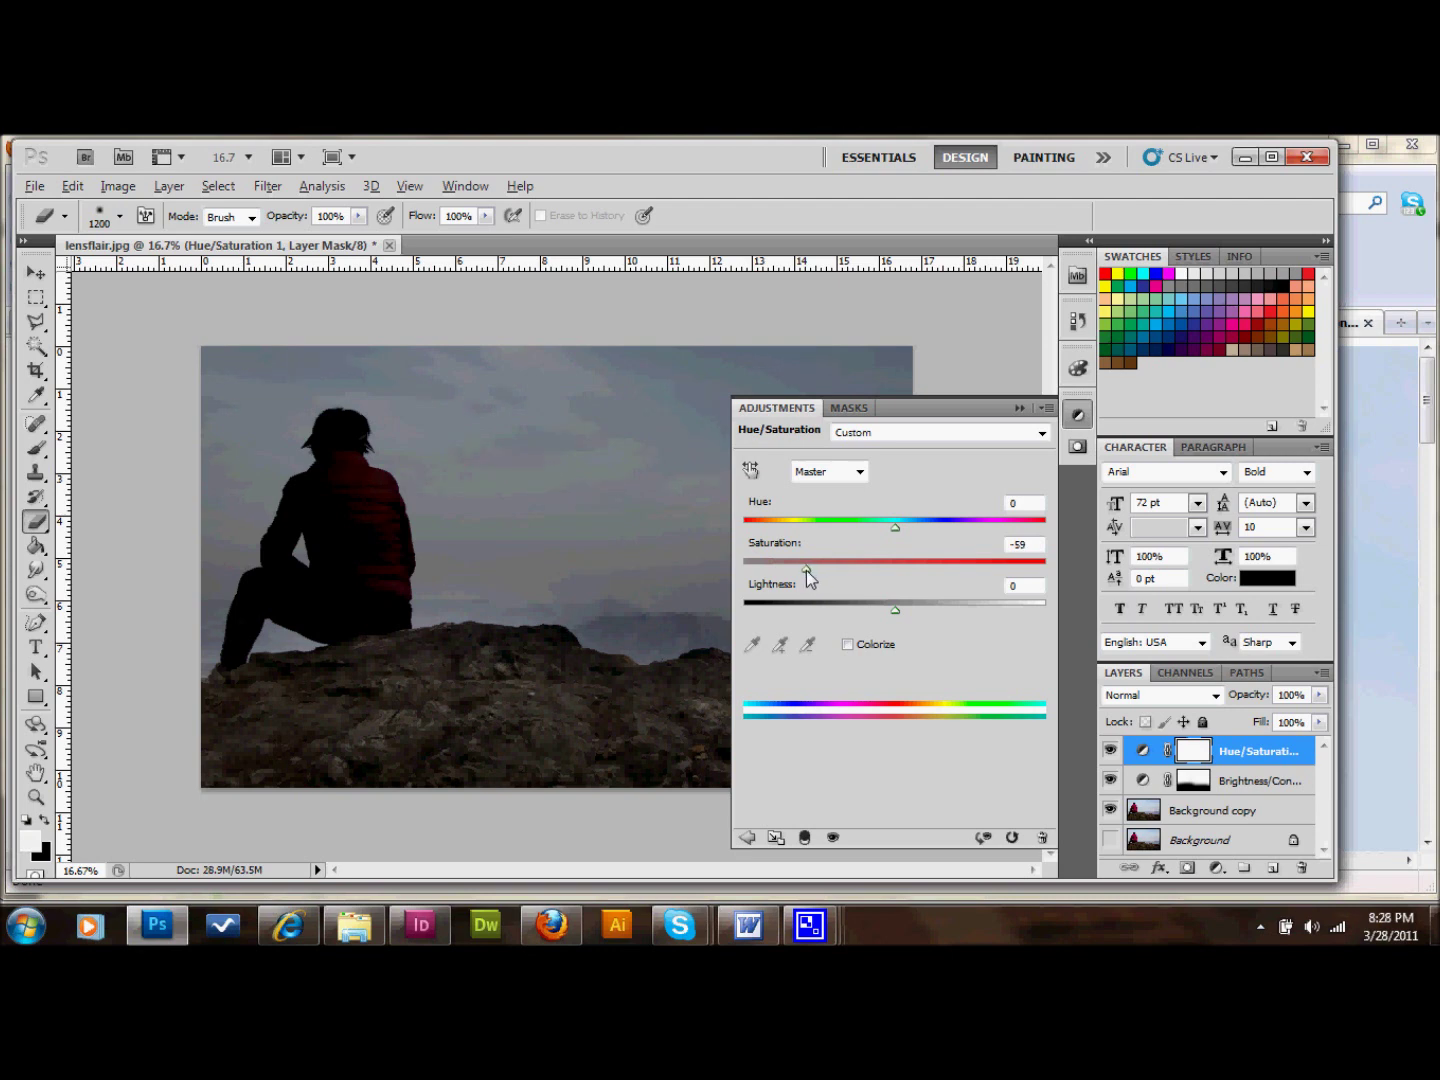
pyautogui.moveTo(806, 570); pyautogui.dragTo(815, 572)
pyautogui.click(1018, 410)
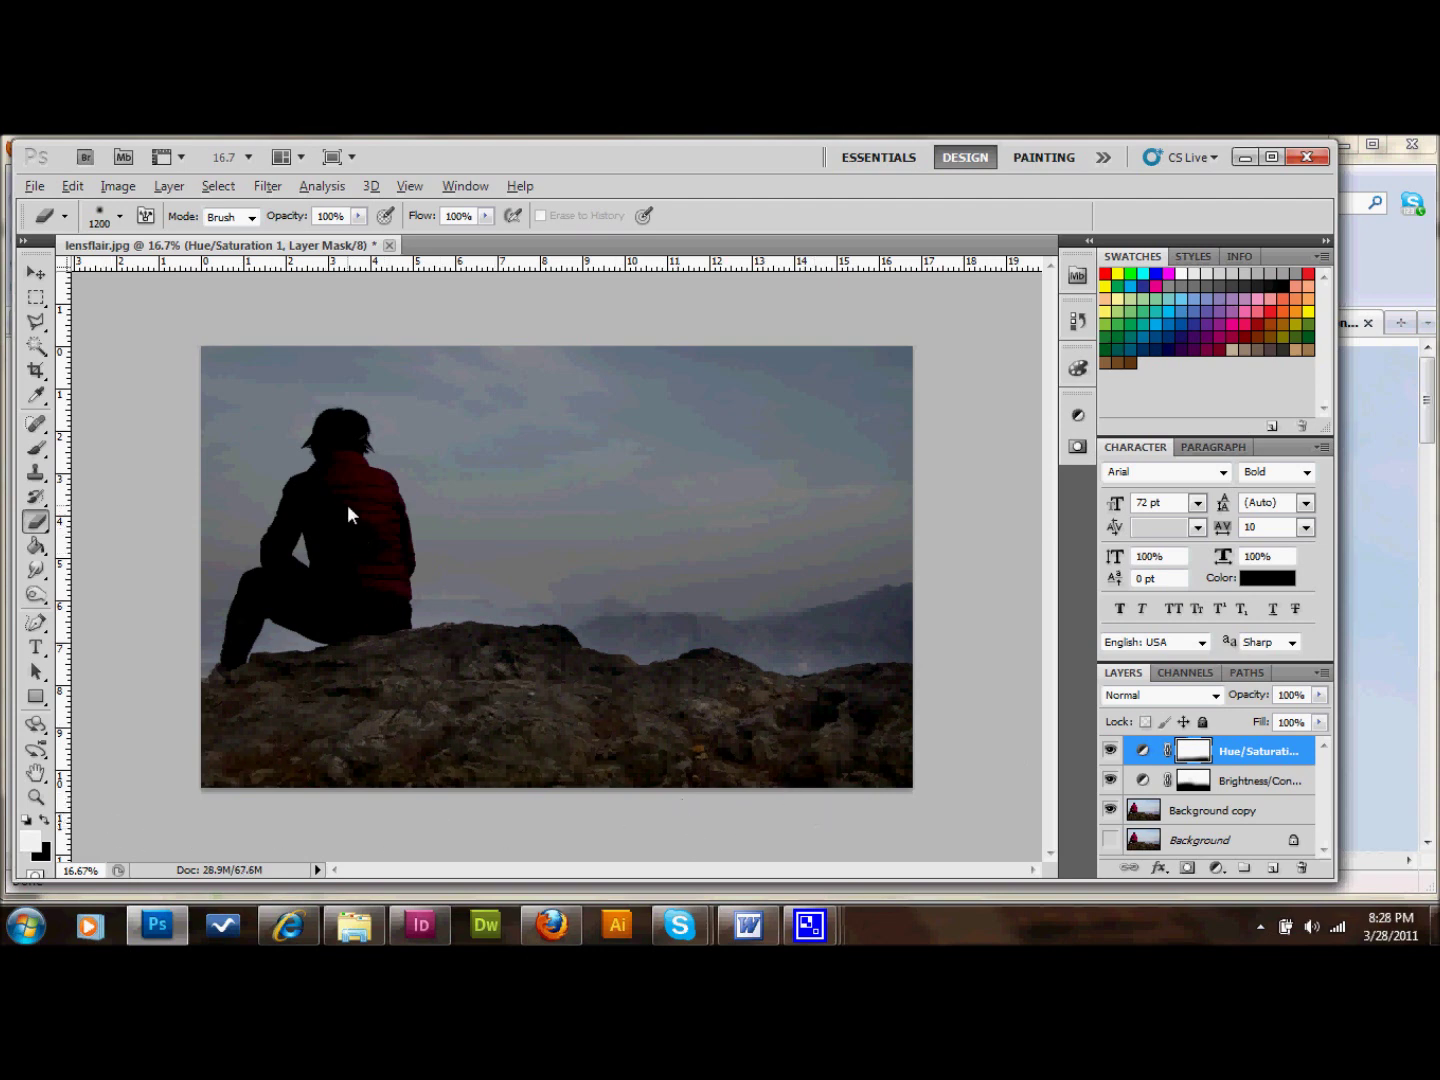
# - Paint black on its mask over the woman with a 700 px brush to keep her jacket red
pyautogui.press('[')
pyautogui.press('[')
pyautogui.press('[')
pyautogui.press('[')
pyautogui.press('[')
pyautogui.moveTo(370, 607)
pyautogui.mouseDown()
pyautogui.moveTo(354, 525)
pyautogui.moveTo(330, 504)
pyautogui.moveTo(296, 544)
pyautogui.mouseUp()
pyautogui.click(337, 477)
# - Add a Curves layer and shape an S curve: shadows pulled down, midtones and highlights raised
pyautogui.click(1215, 868)
pyautogui.click(1301, 556)
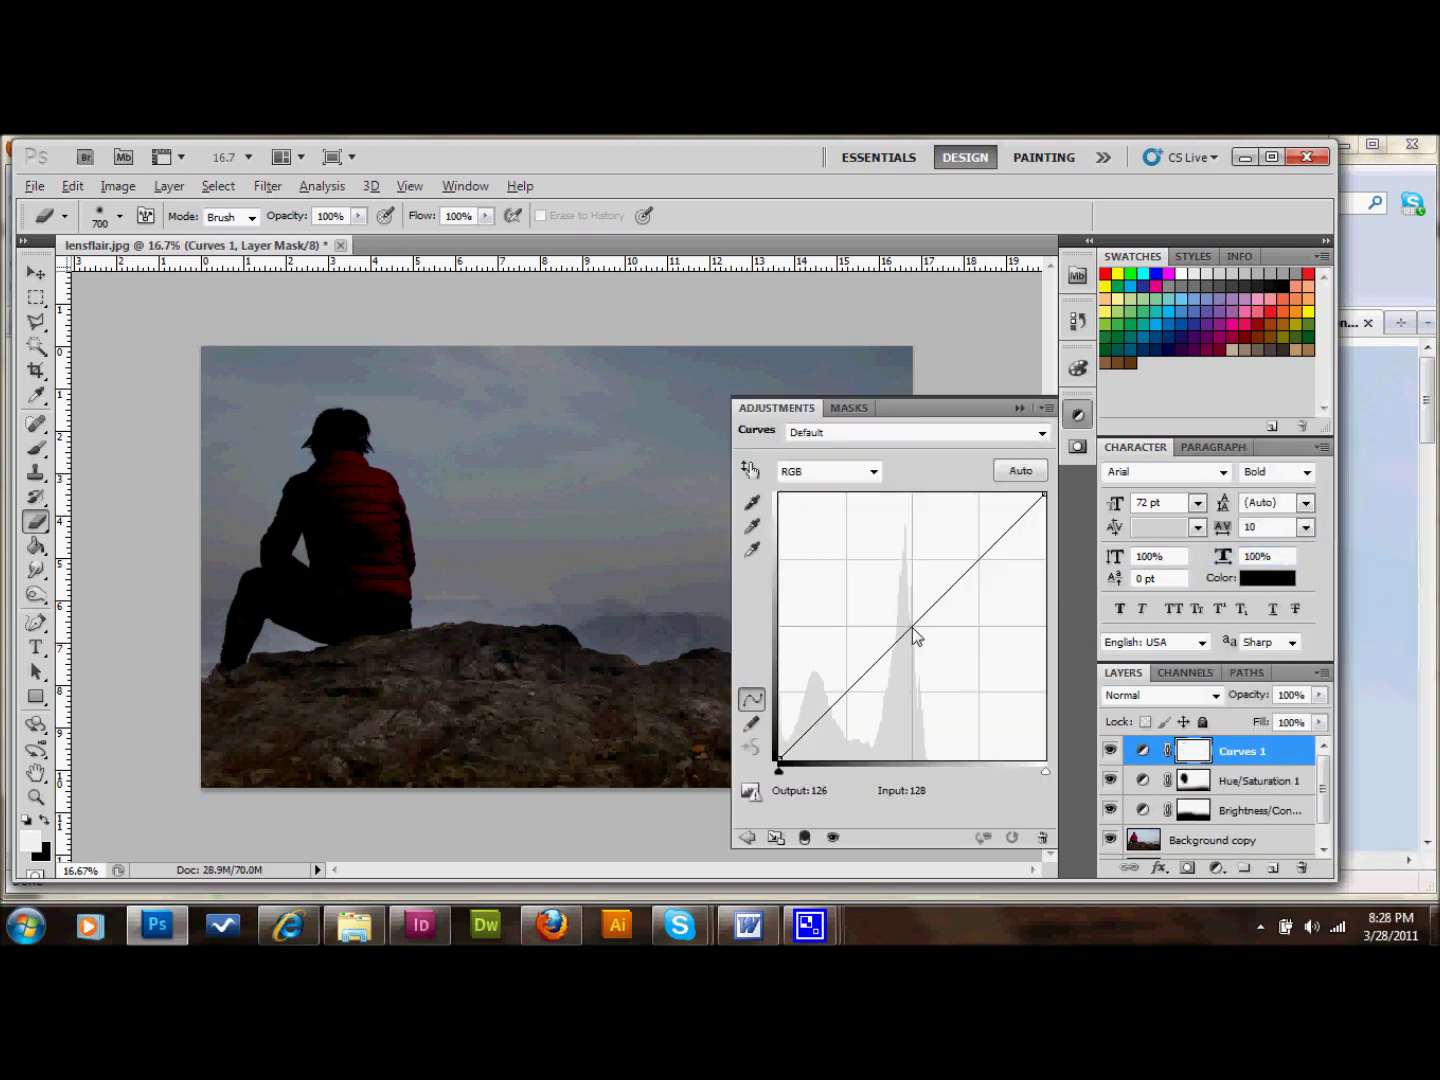
pyautogui.click(913, 626)
pyautogui.click(979, 562)
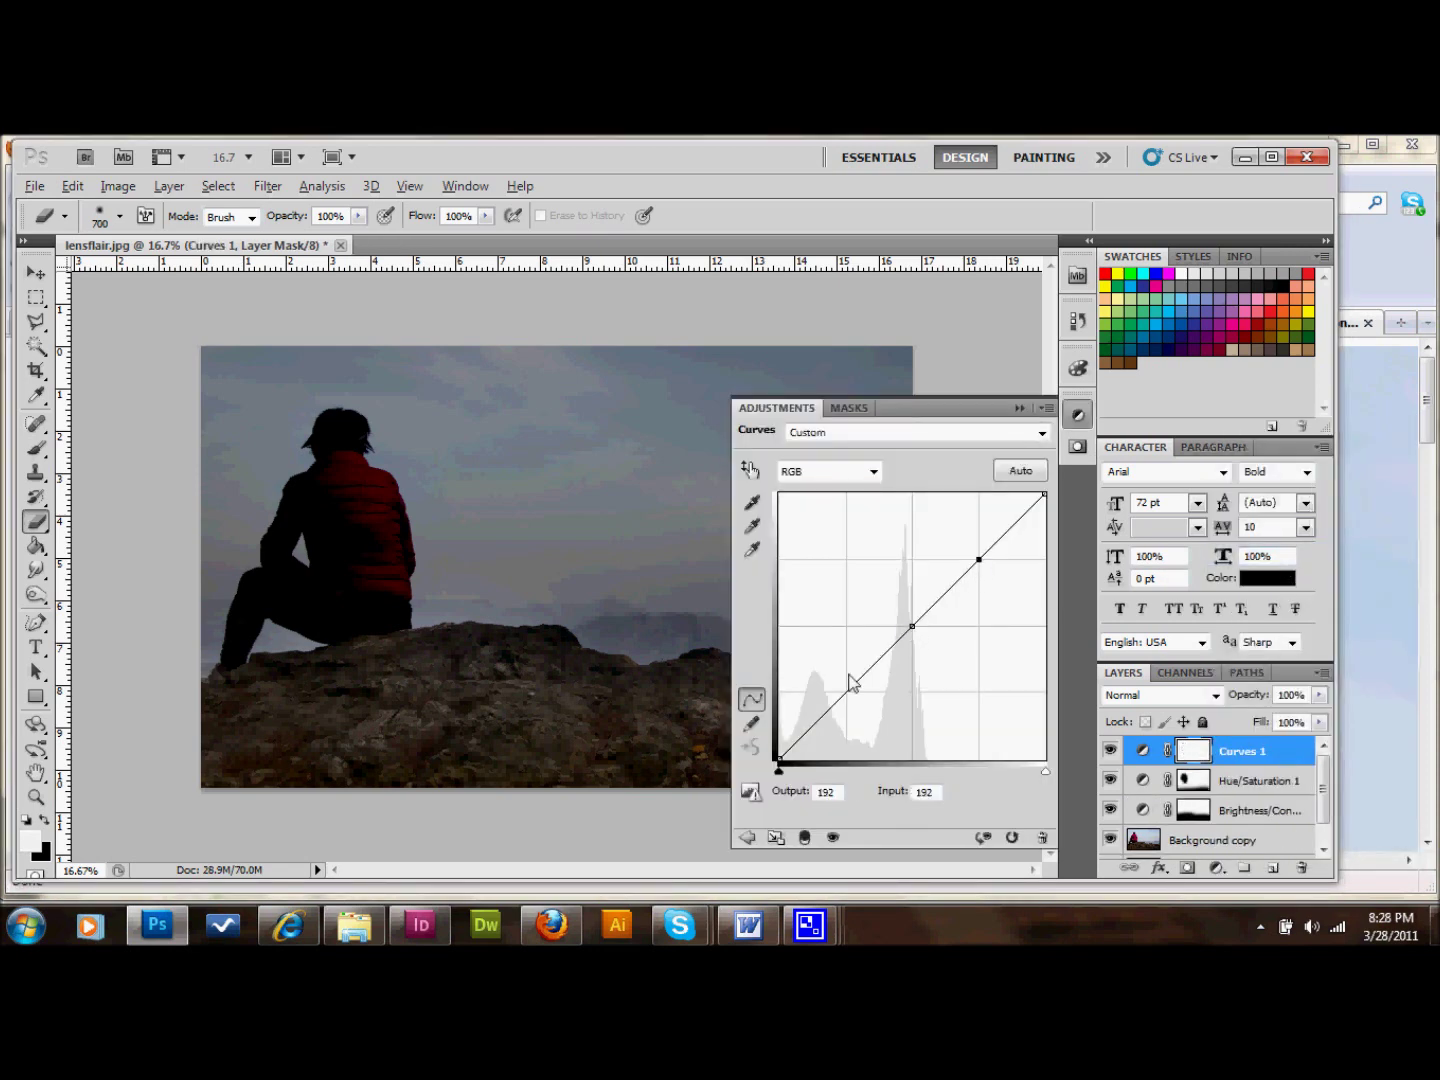
pyautogui.click(846, 691)
pyautogui.moveTo(847, 695); pyautogui.dragTo(837, 712)
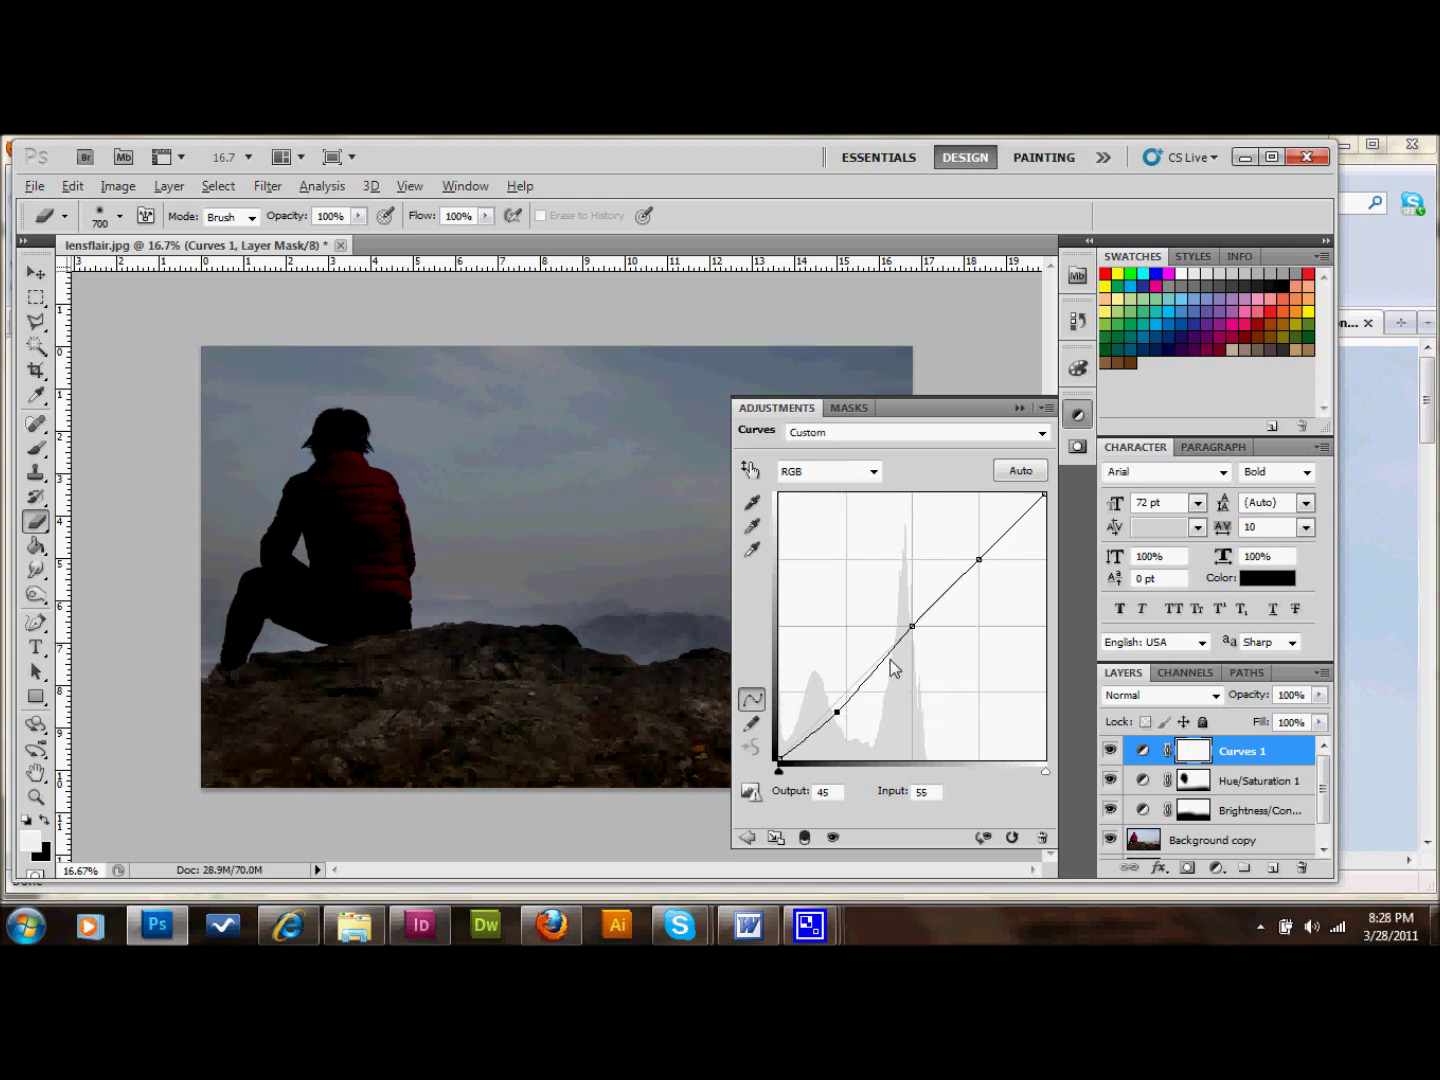
pyautogui.moveTo(912, 627); pyautogui.dragTo(979, 554)
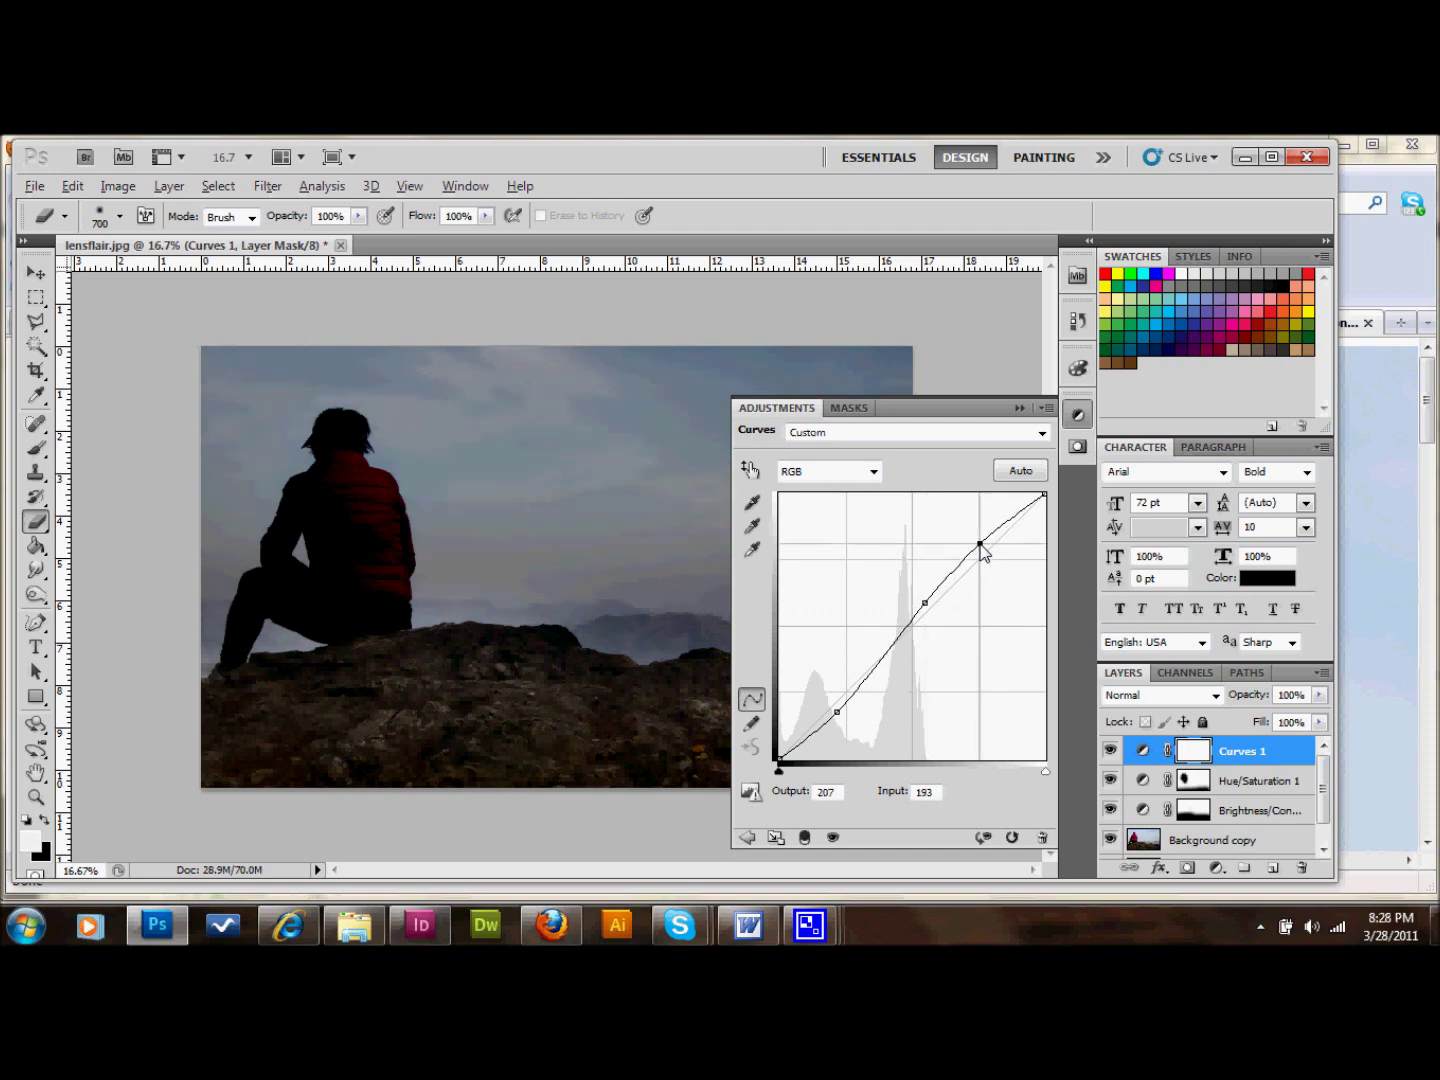
pyautogui.moveTo(981, 546); pyautogui.dragTo(984, 544)
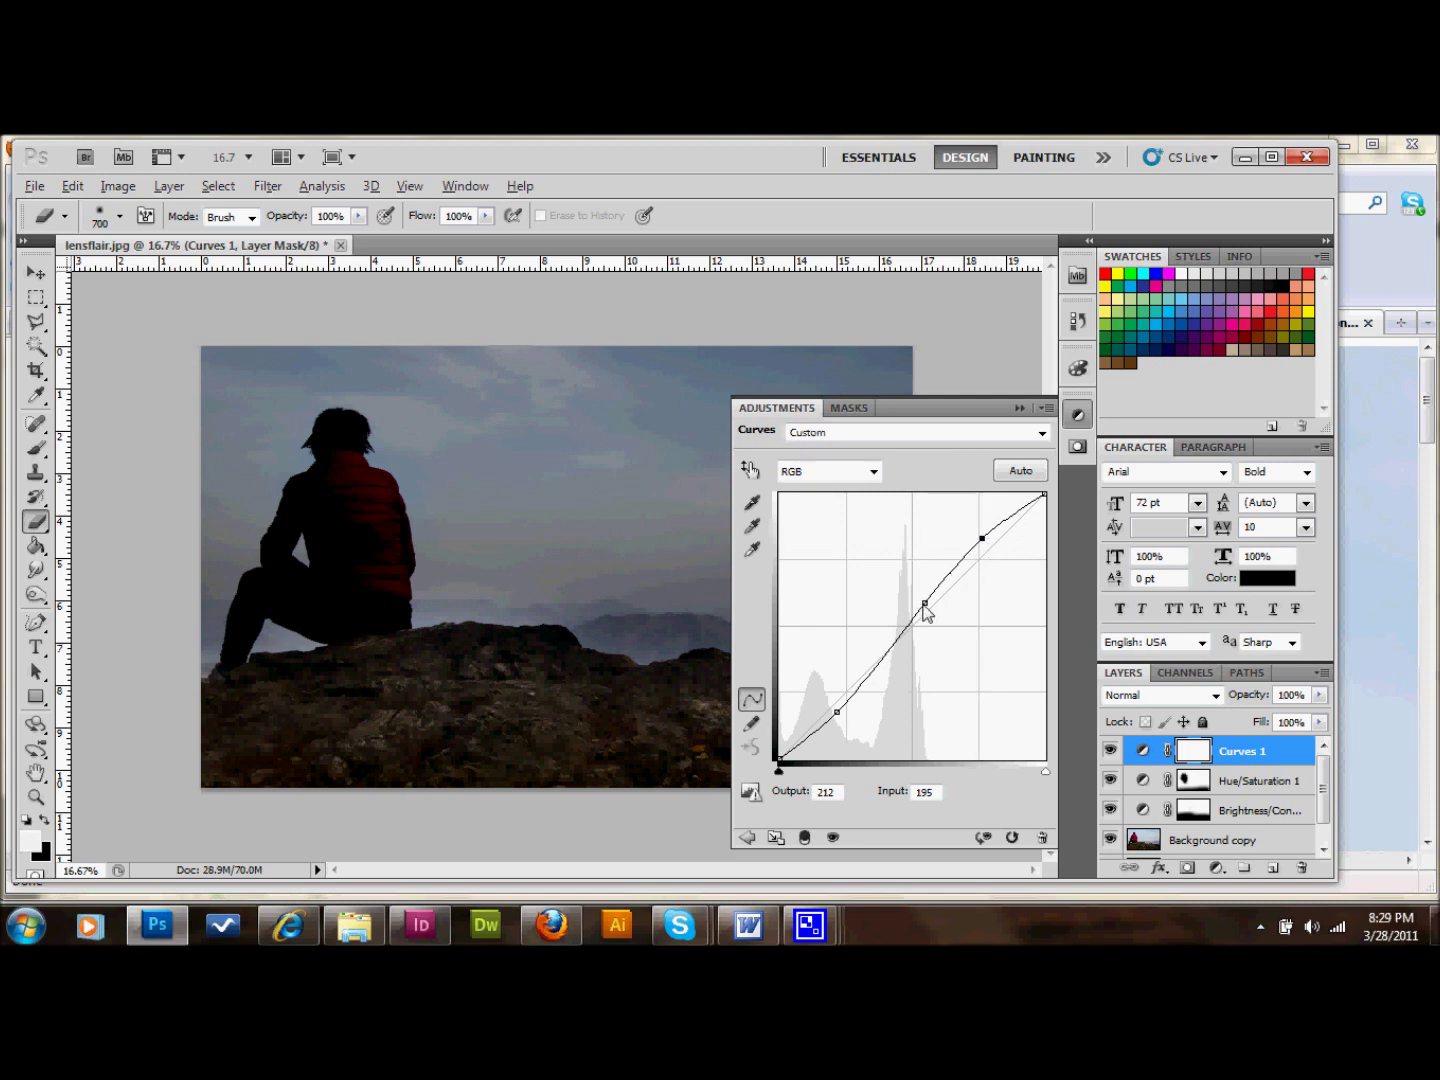
pyautogui.moveTo(926, 605); pyautogui.dragTo(933, 595)
pyautogui.click(1018, 408)
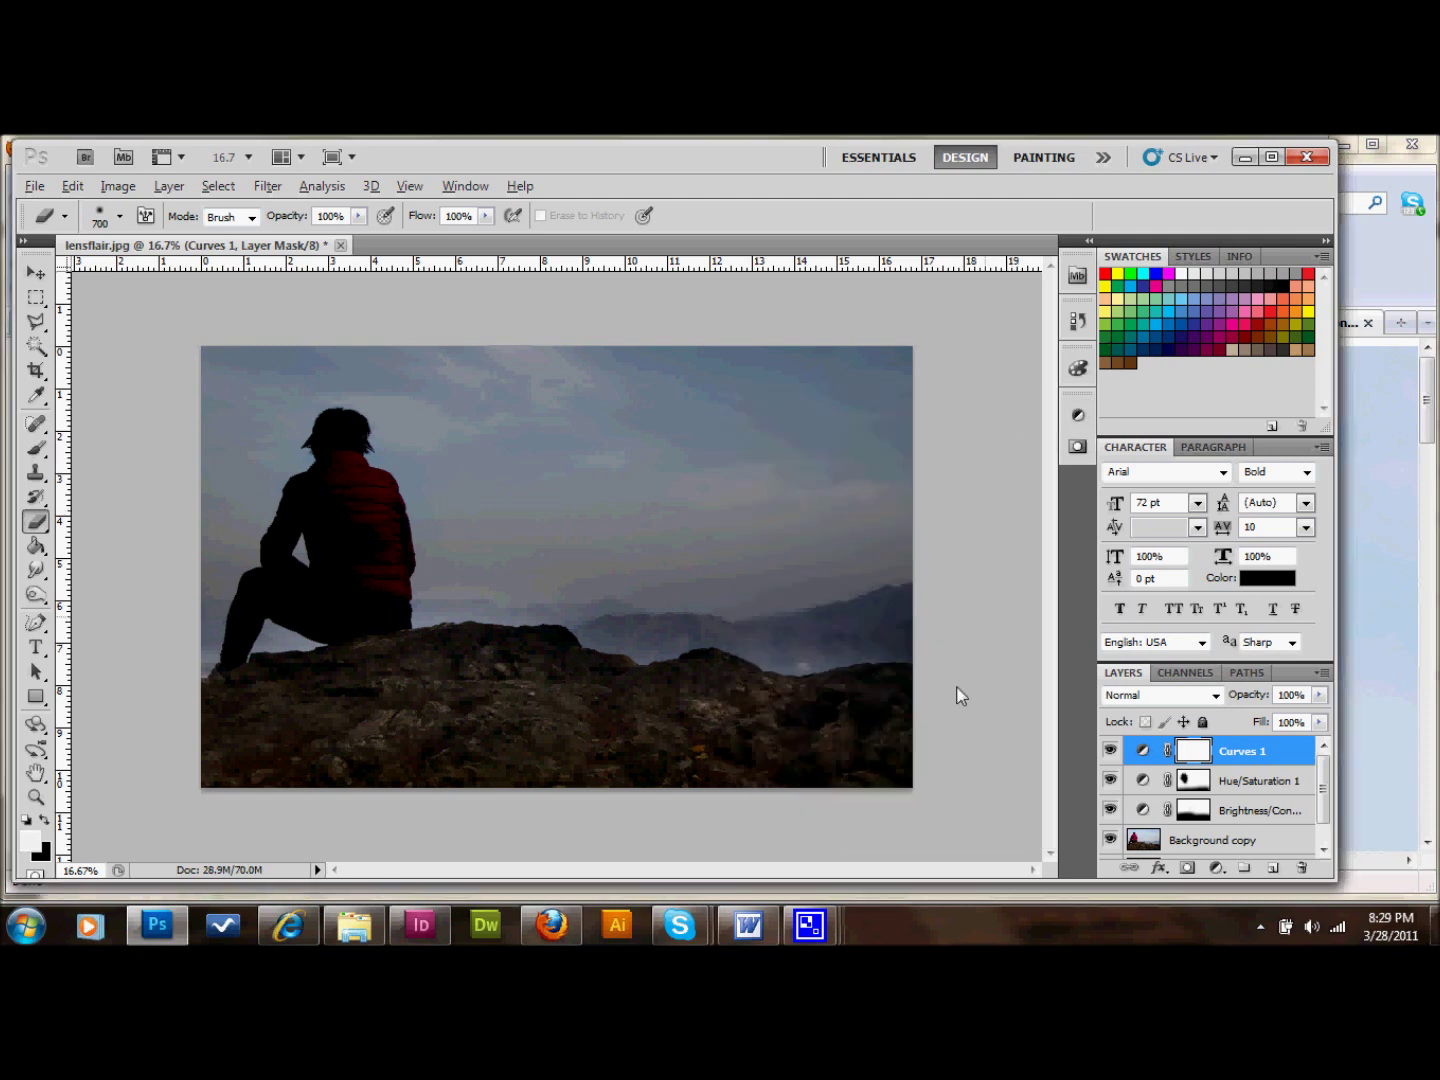
# - Toggle Curves 1 visibility repeatedly to compare the image with and without the contrast boost
pyautogui.click(1110, 750)
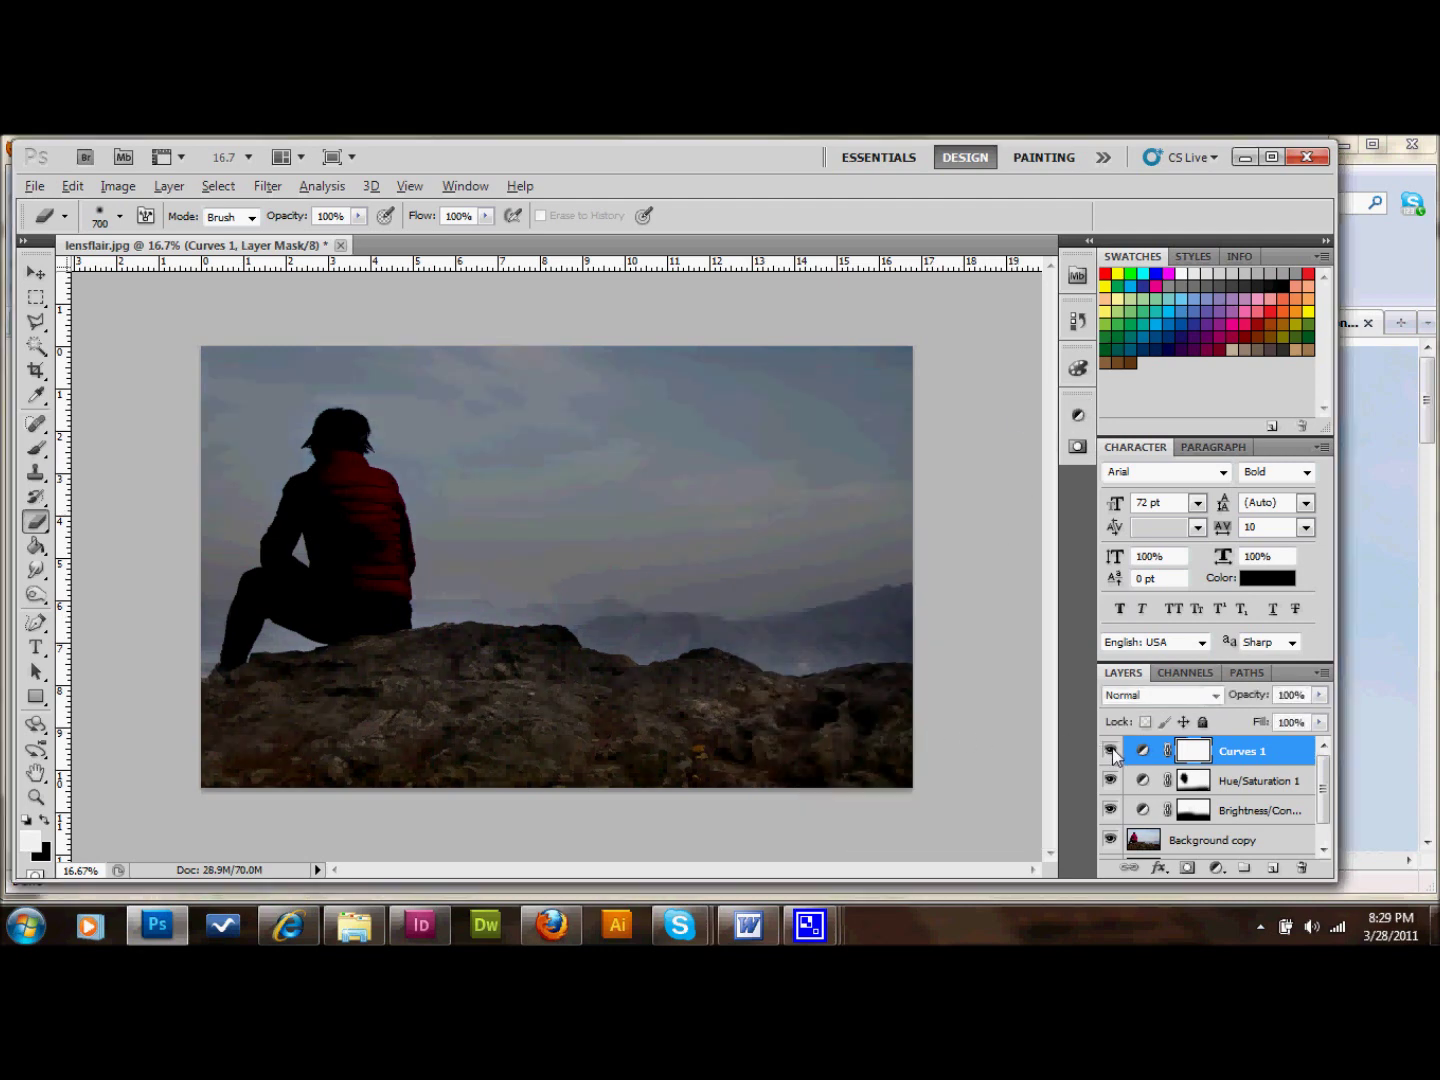
pyautogui.click(1110, 750)
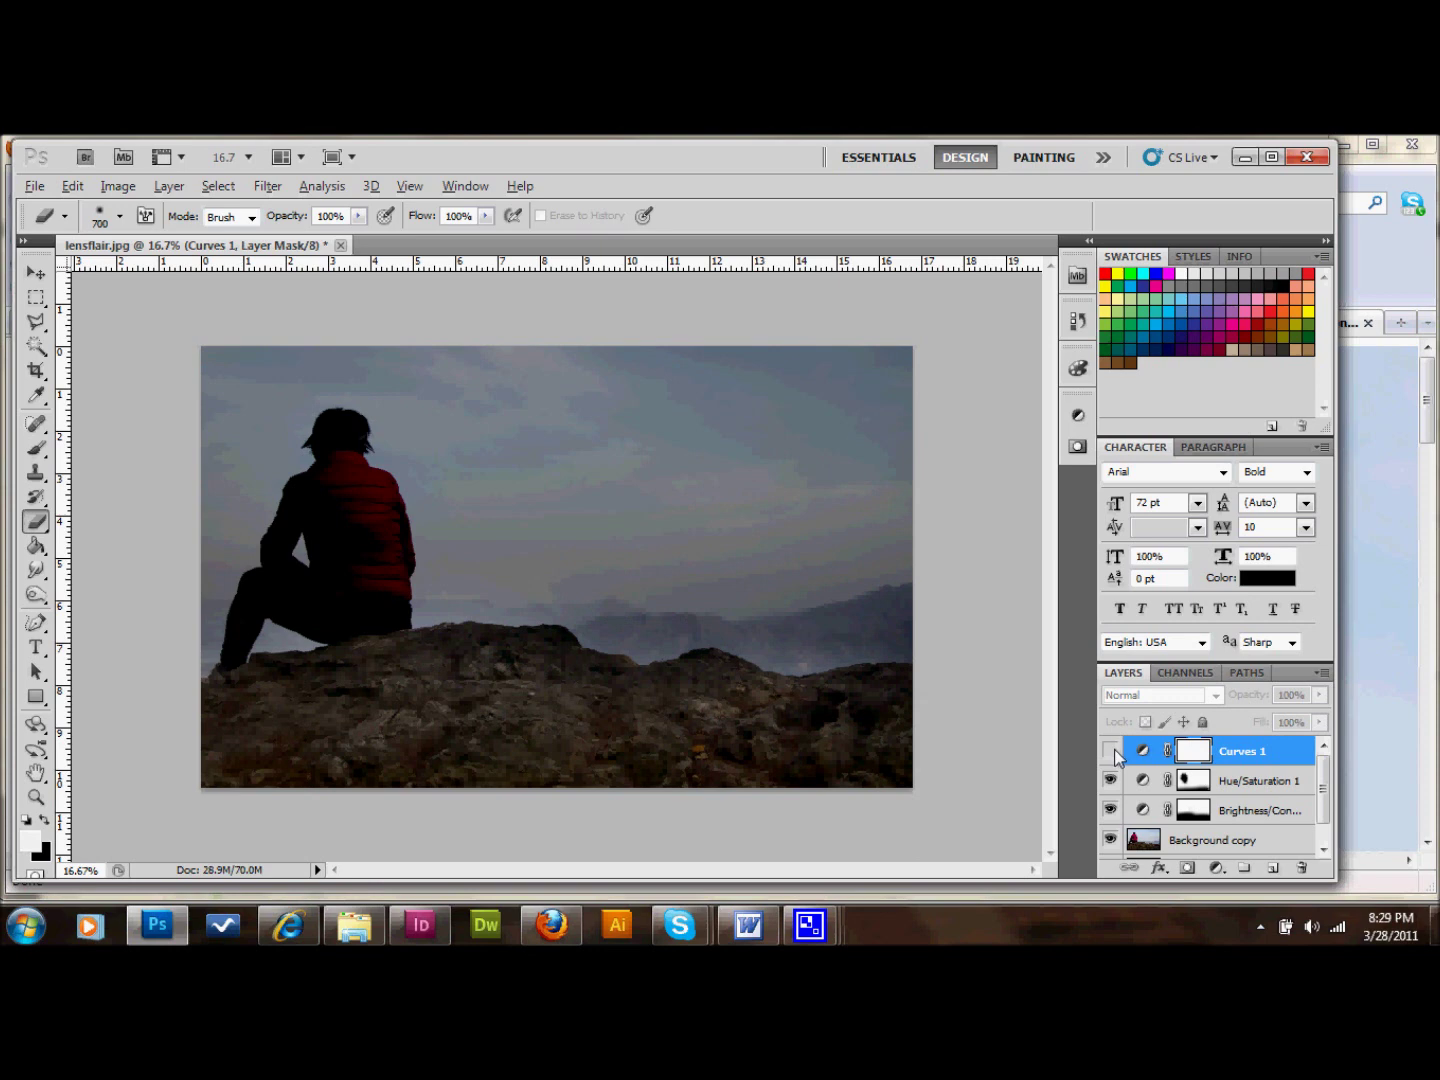
pyautogui.click(1111, 751)
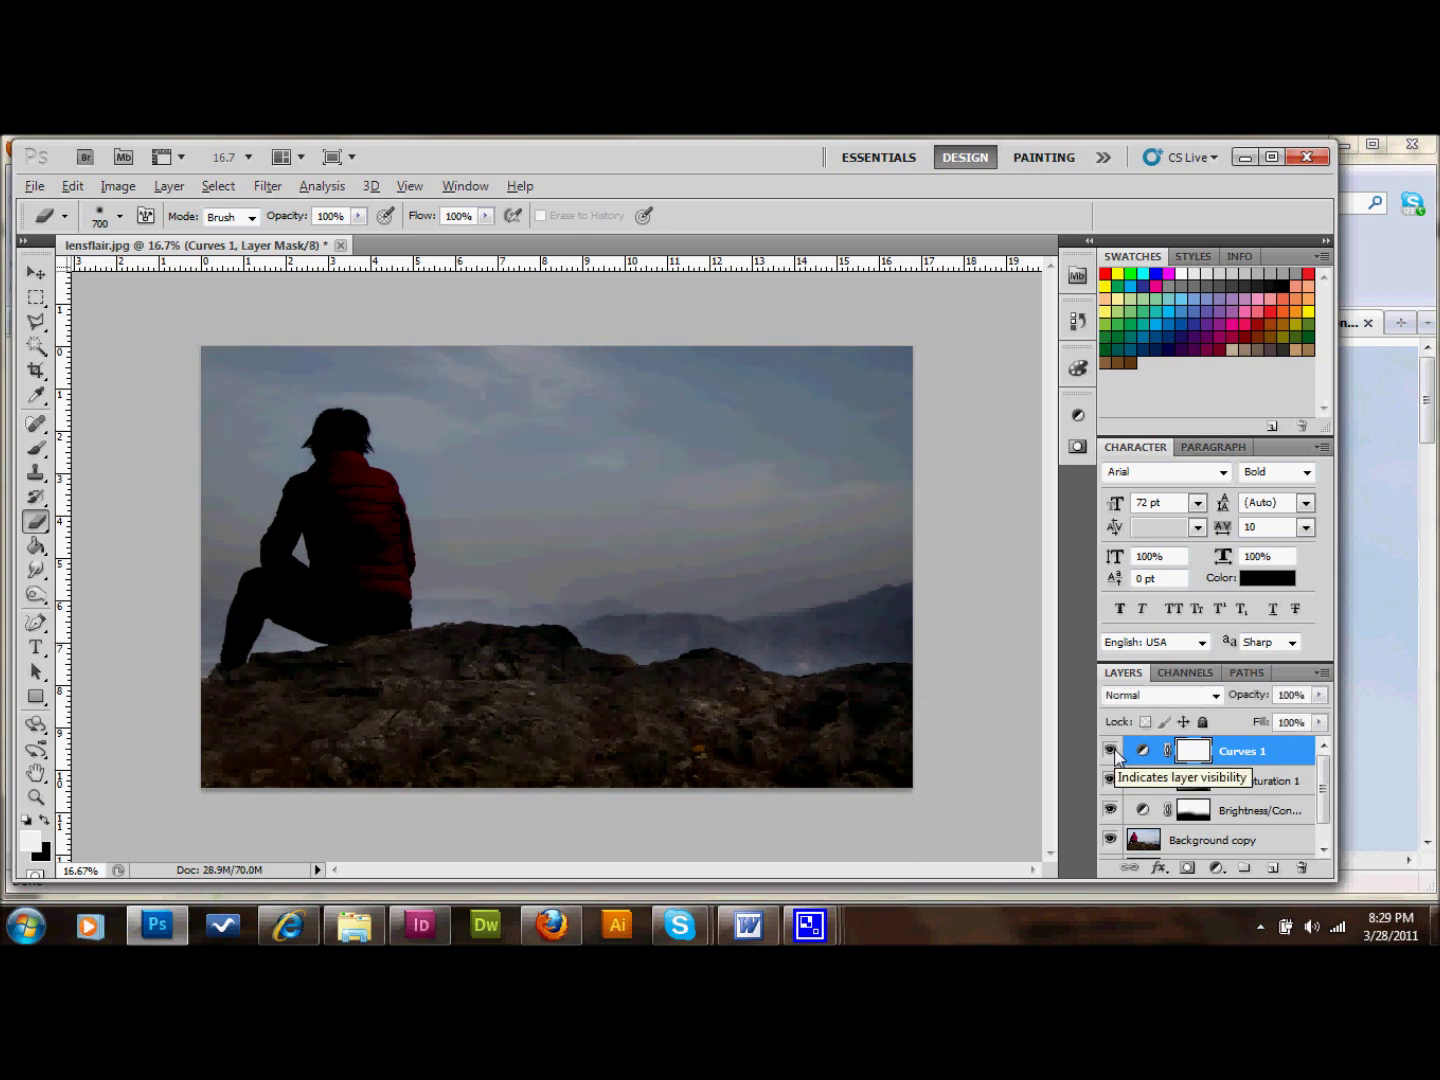
pyautogui.click(1110, 751)
pyautogui.click(1110, 750)
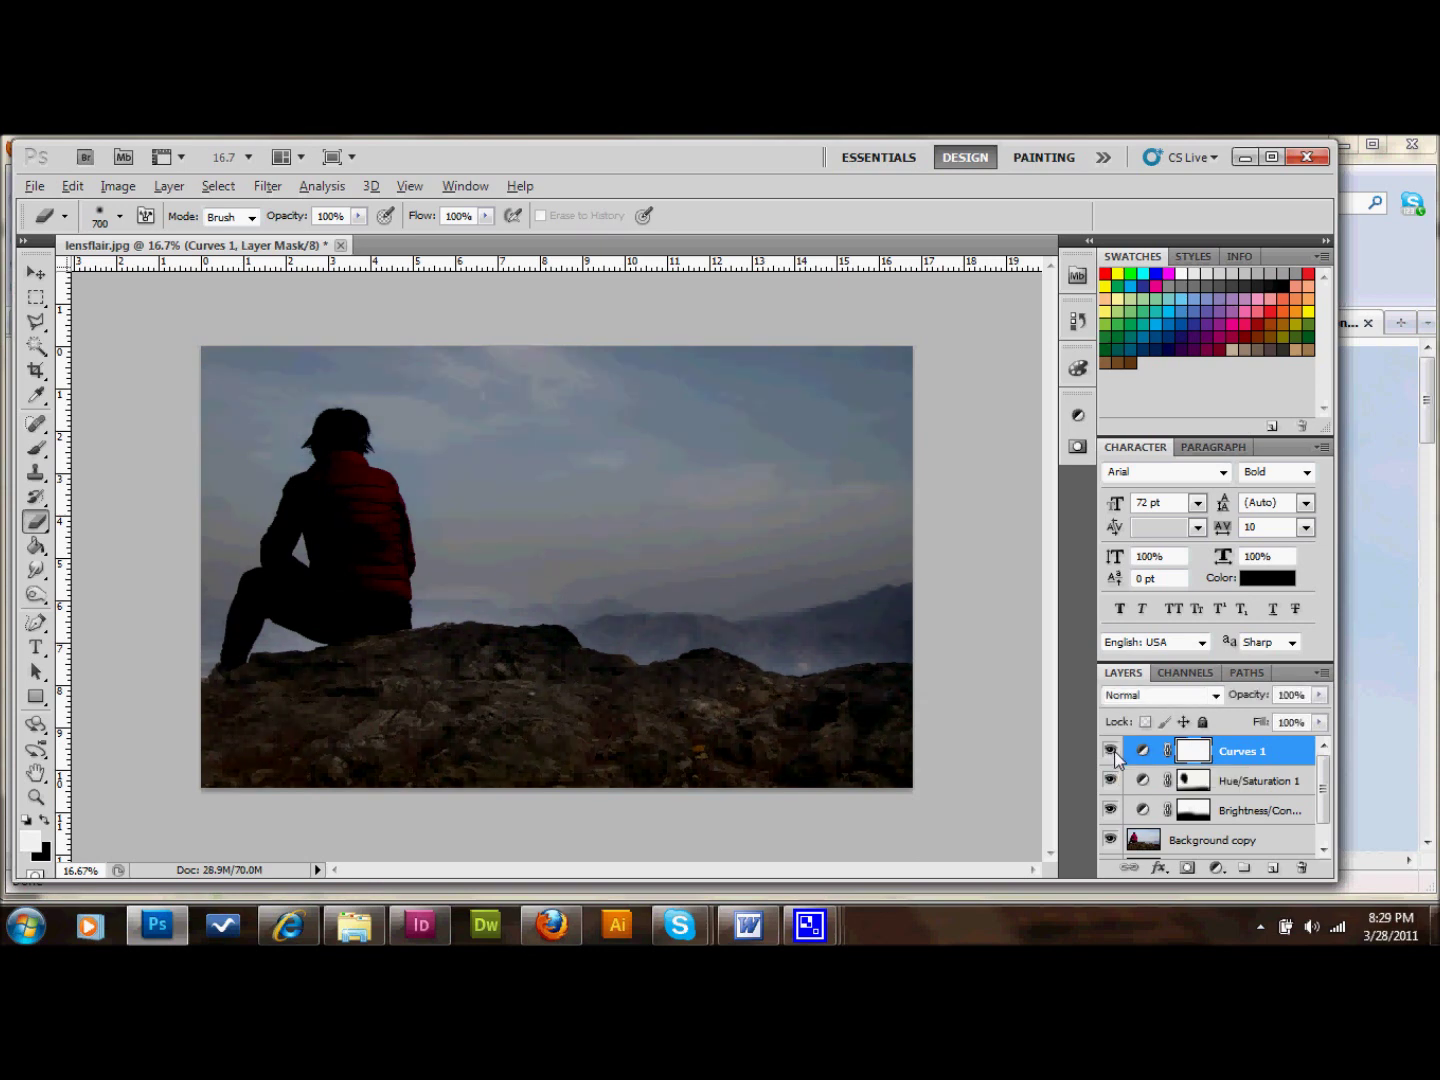
pyautogui.click(1111, 750)
pyautogui.click(1111, 752)
pyautogui.click(1112, 751)
pyautogui.click(1110, 752)
# - Add a new empty Layer 1 above Curves 1 and select the Paint Bucket
pyautogui.click(1112, 751)
pyautogui.click(1111, 752)
pyautogui.click(1272, 869)
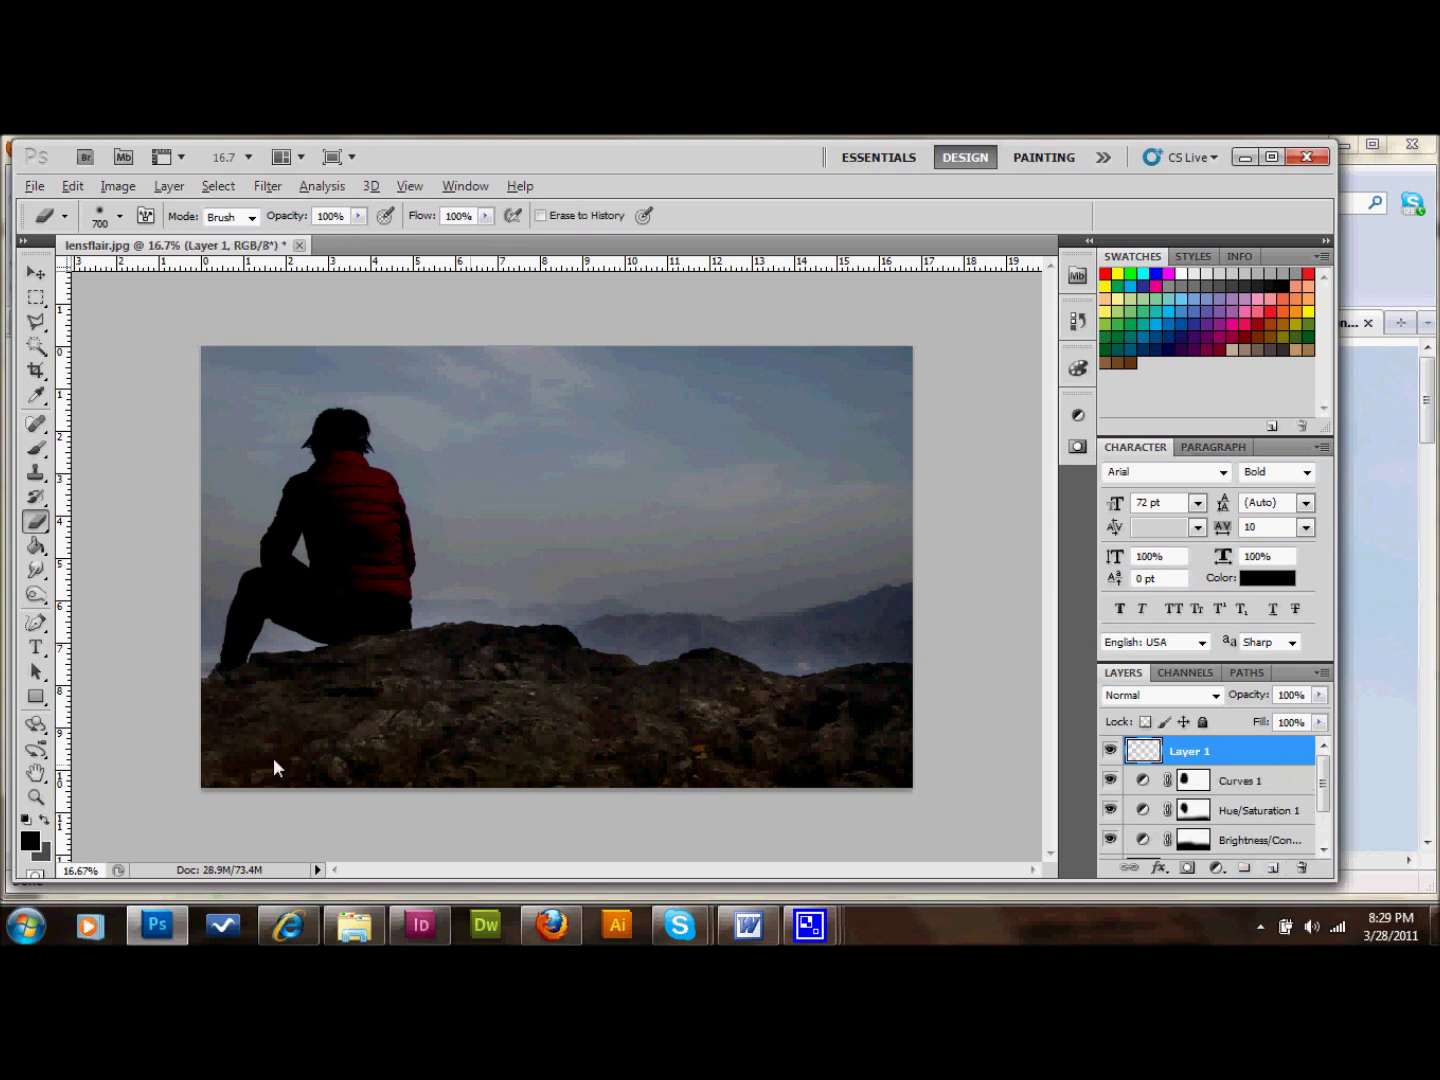
pyautogui.click(36, 546)
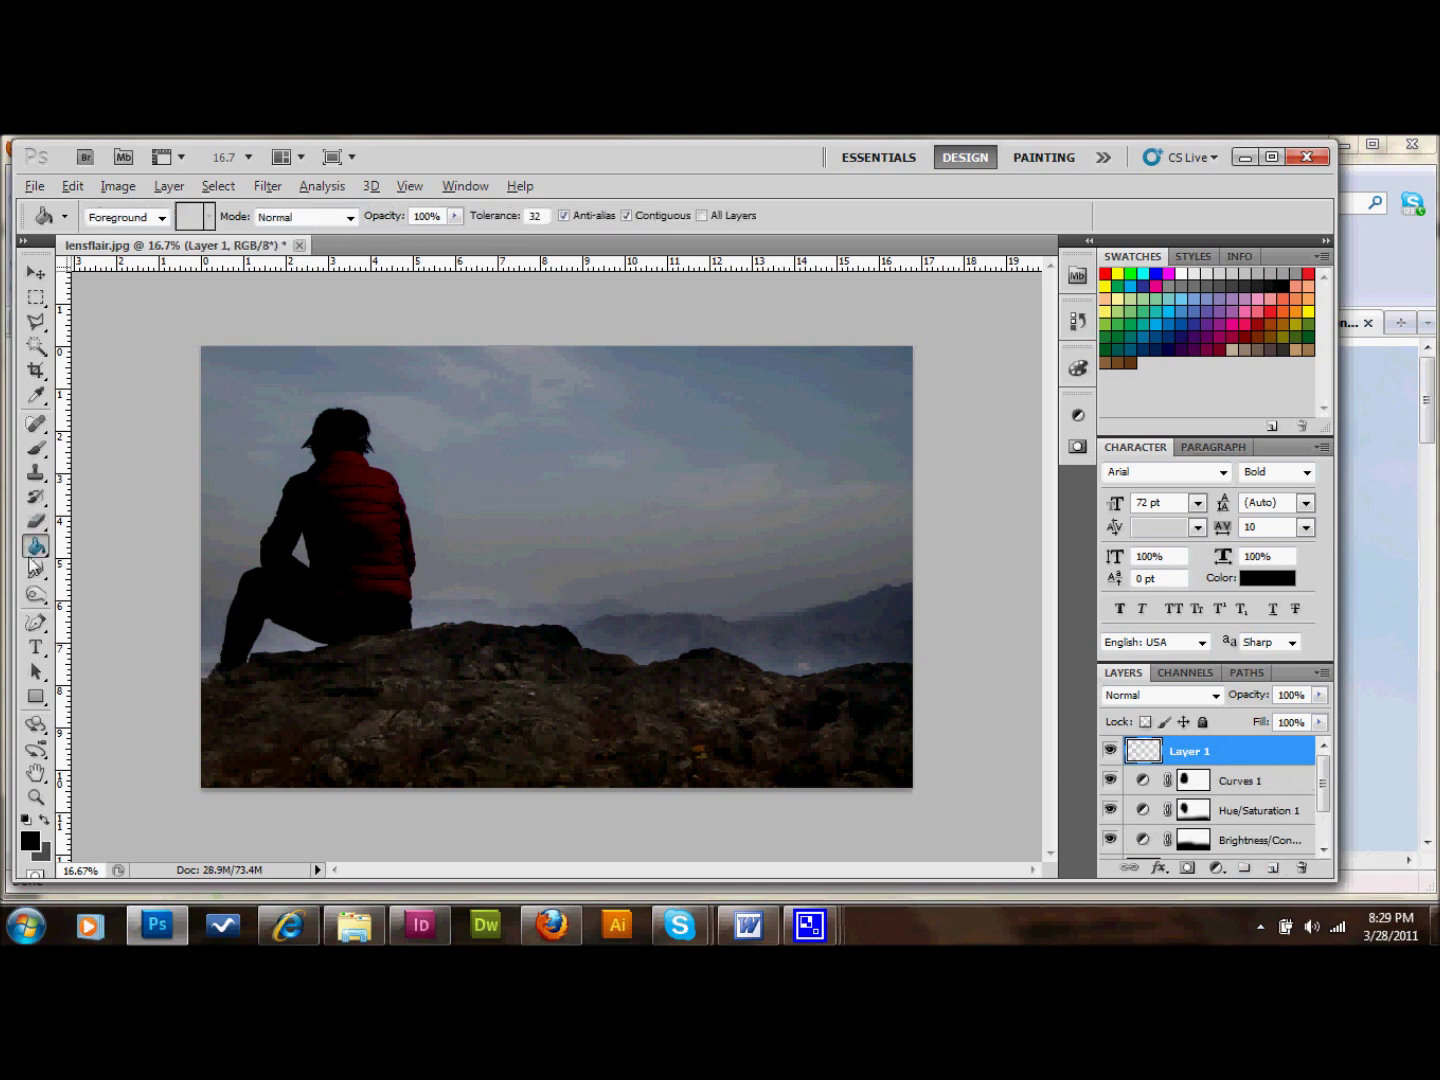
# - Reset colours to default black foreground and fill Layer 1 solid black
pyautogui.click(22, 818)
pyautogui.click(44, 819)
pyautogui.click(43, 819)
pyautogui.click(549, 441)
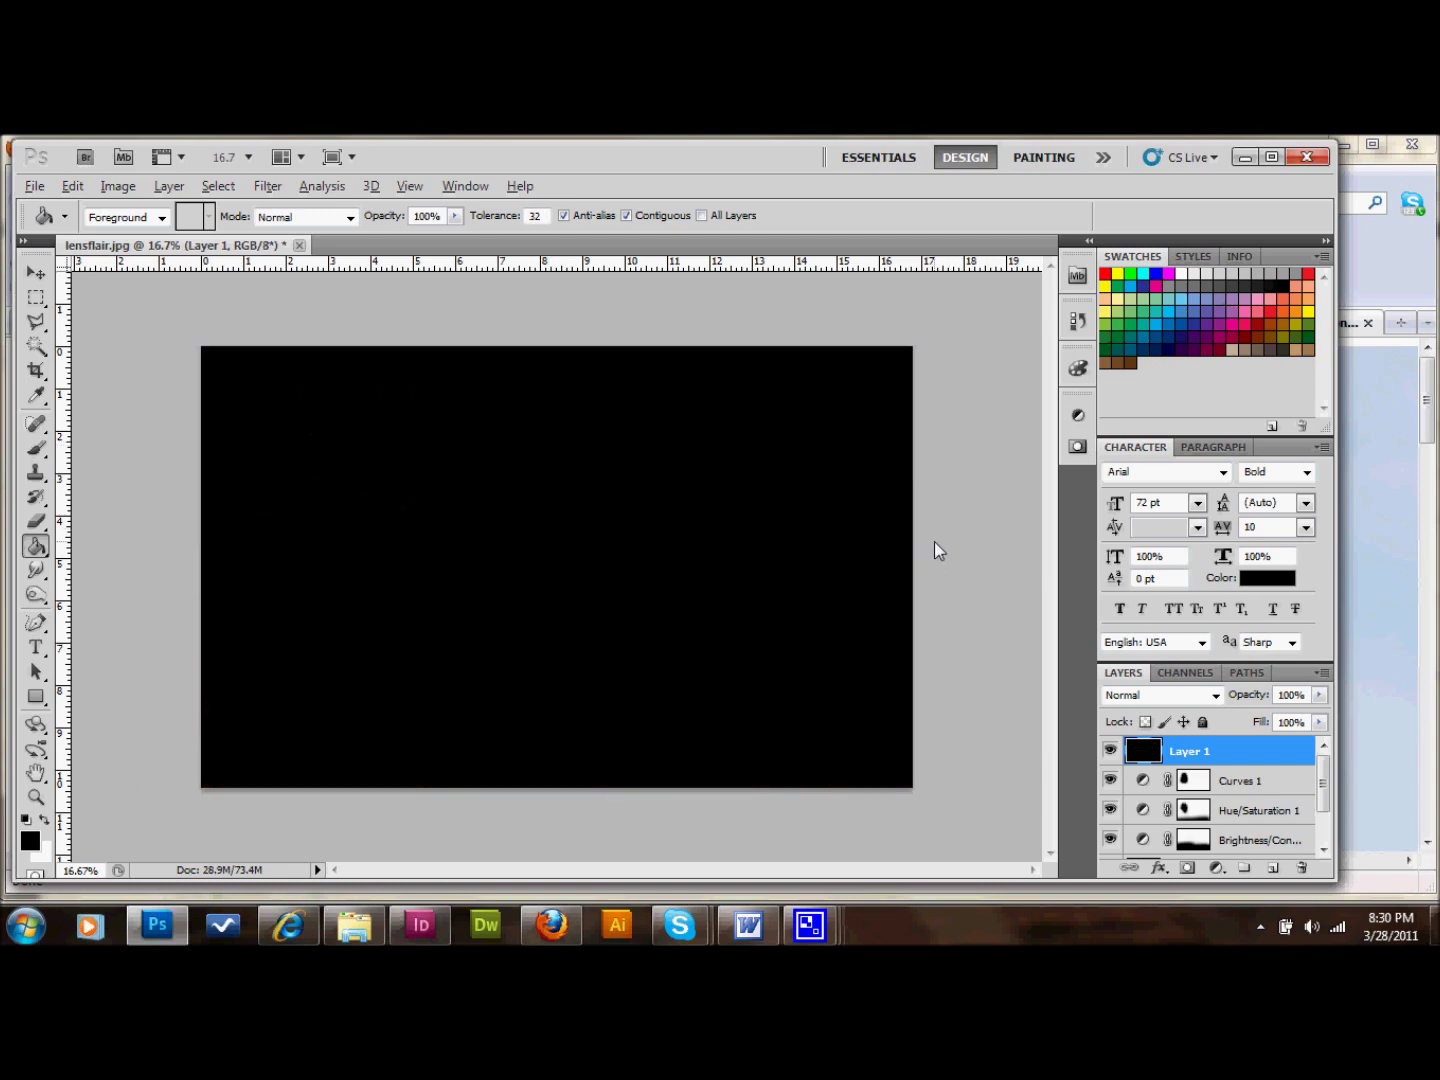
# - Render a 105mm Prime lens flare at 137% brightness on the black Layer 1
pyautogui.click(266, 188)
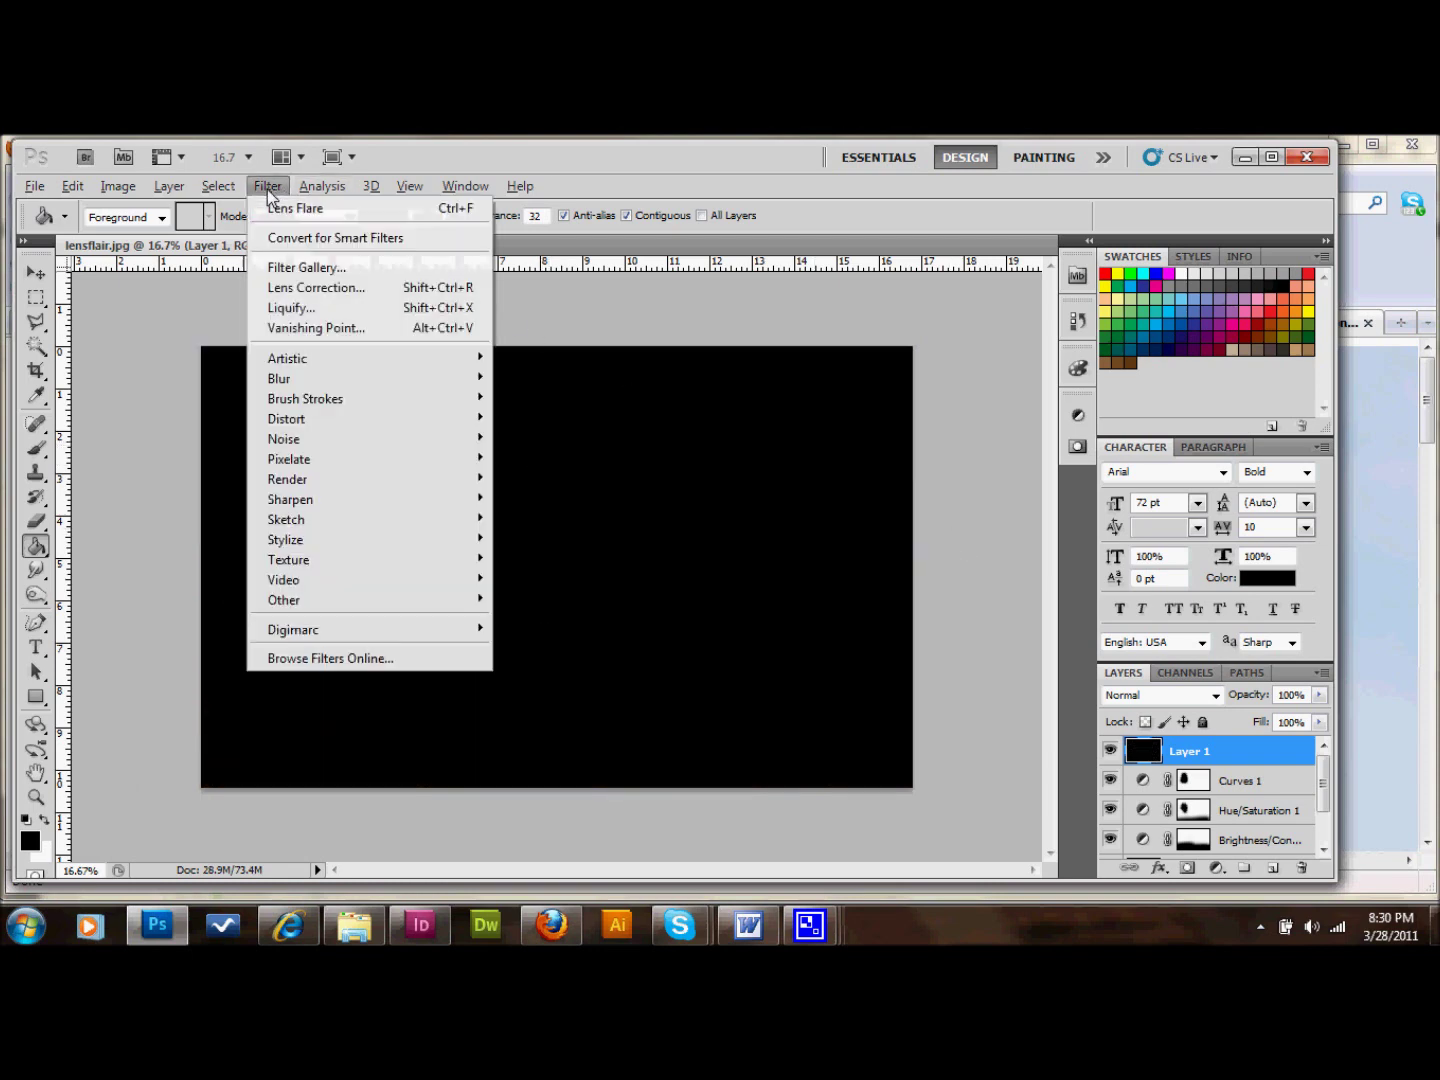
pyautogui.moveTo(321, 483)
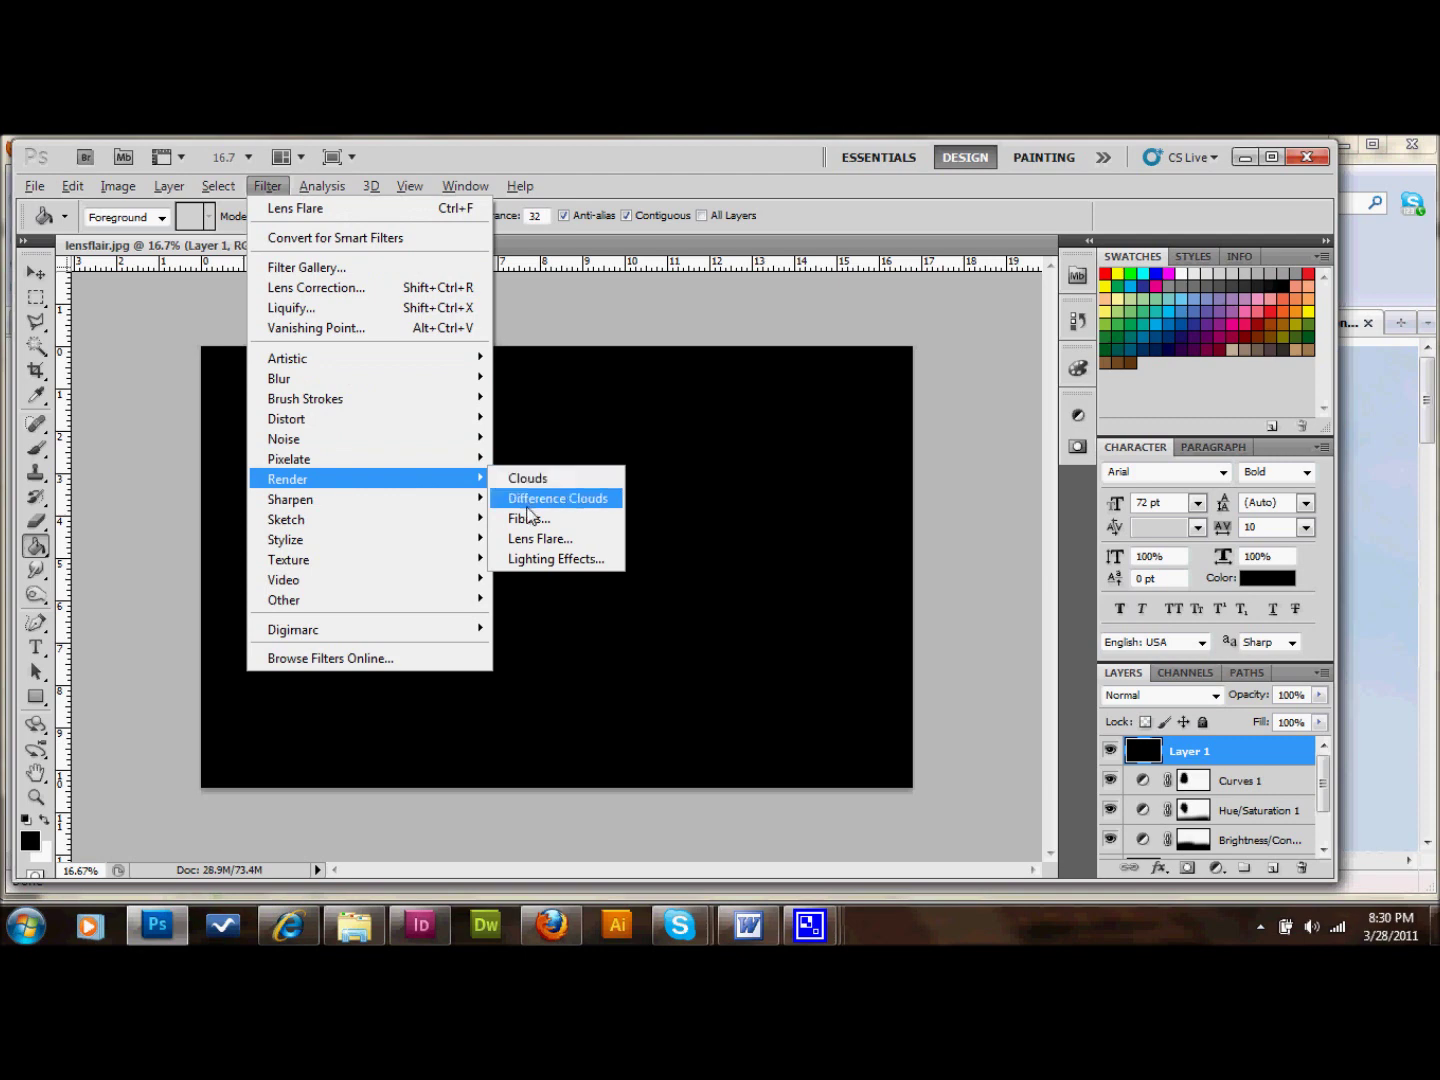
pyautogui.click(544, 541)
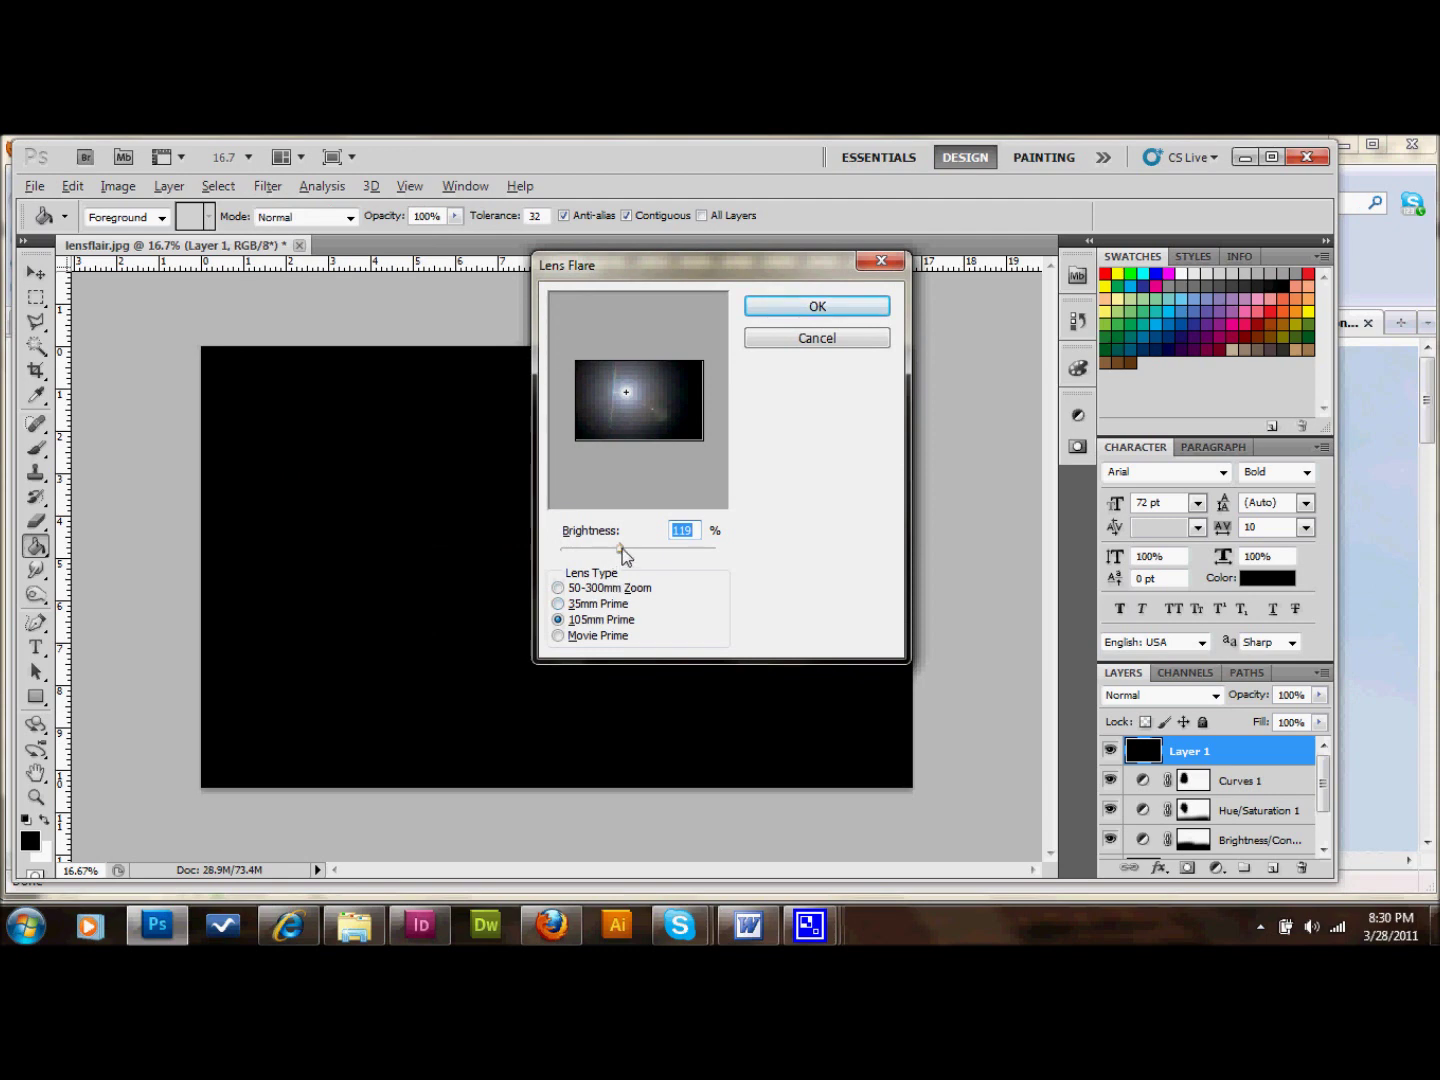
pyautogui.click(560, 589)
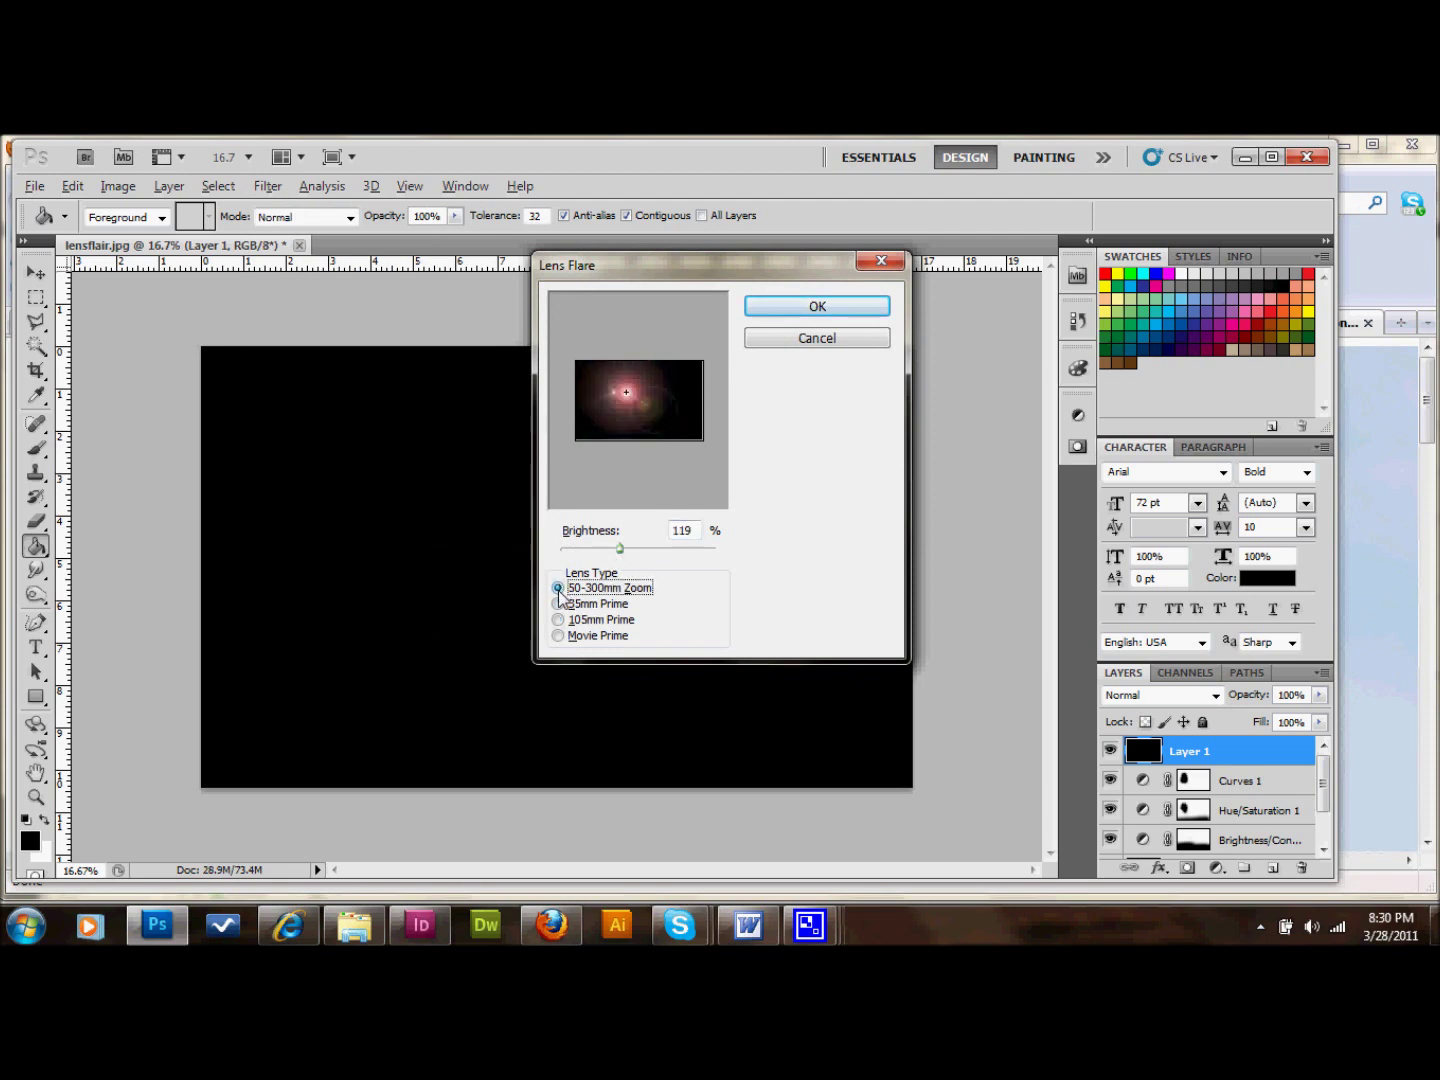
pyautogui.click(558, 604)
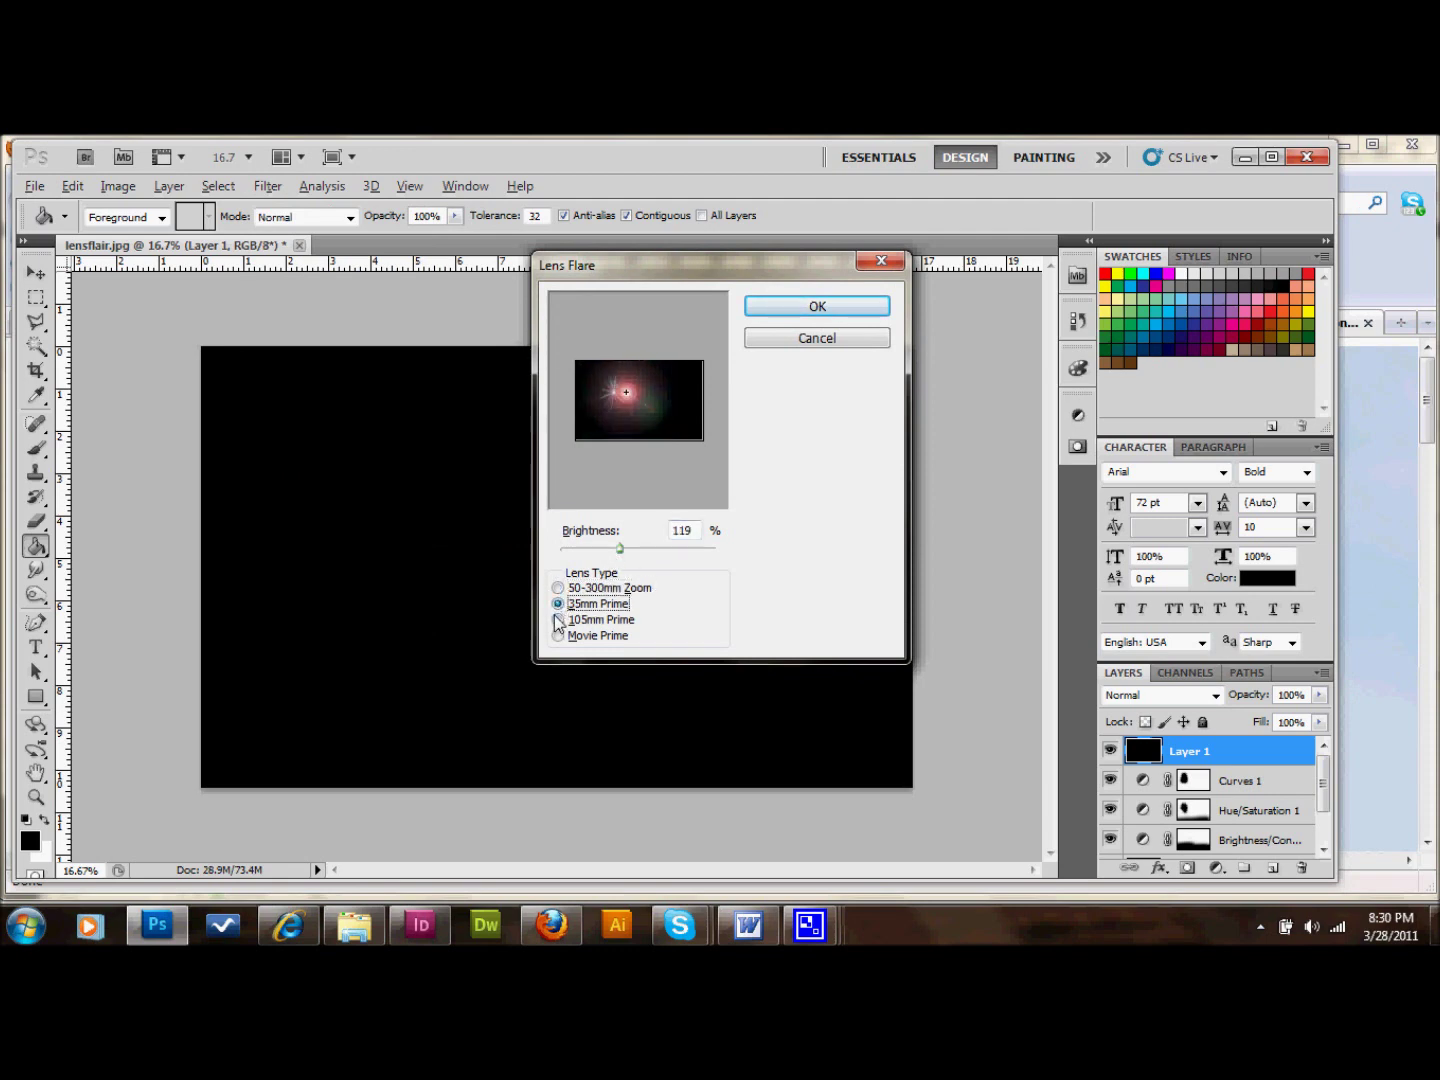
pyautogui.click(558, 619)
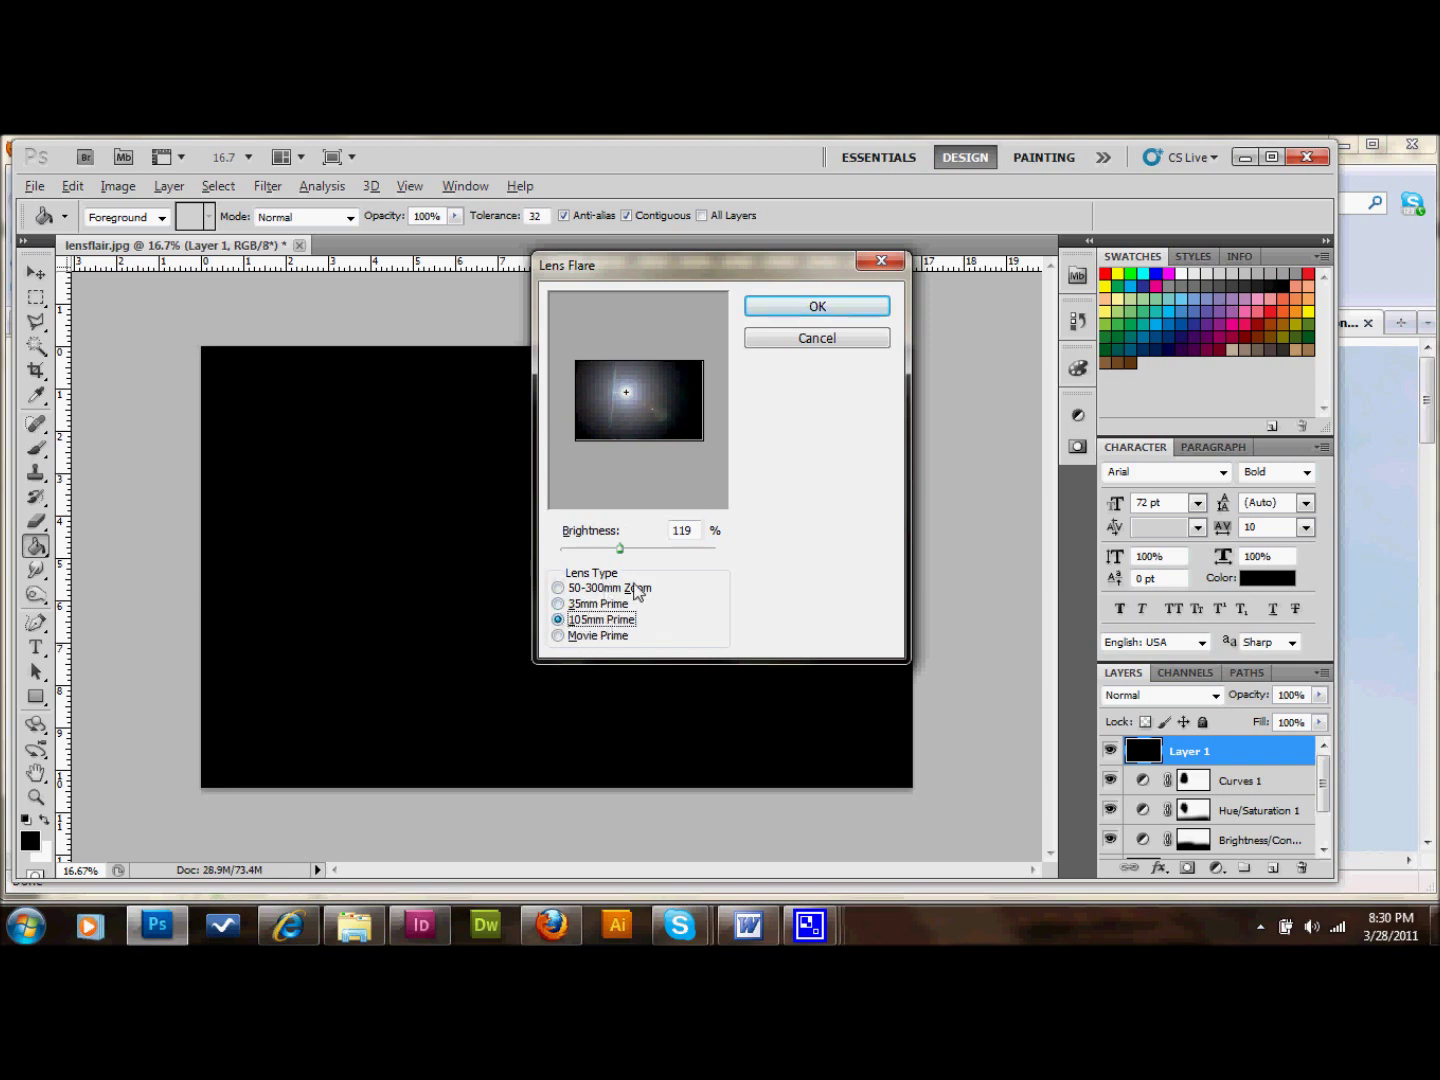
pyautogui.moveTo(620, 549); pyautogui.dragTo(629, 550)
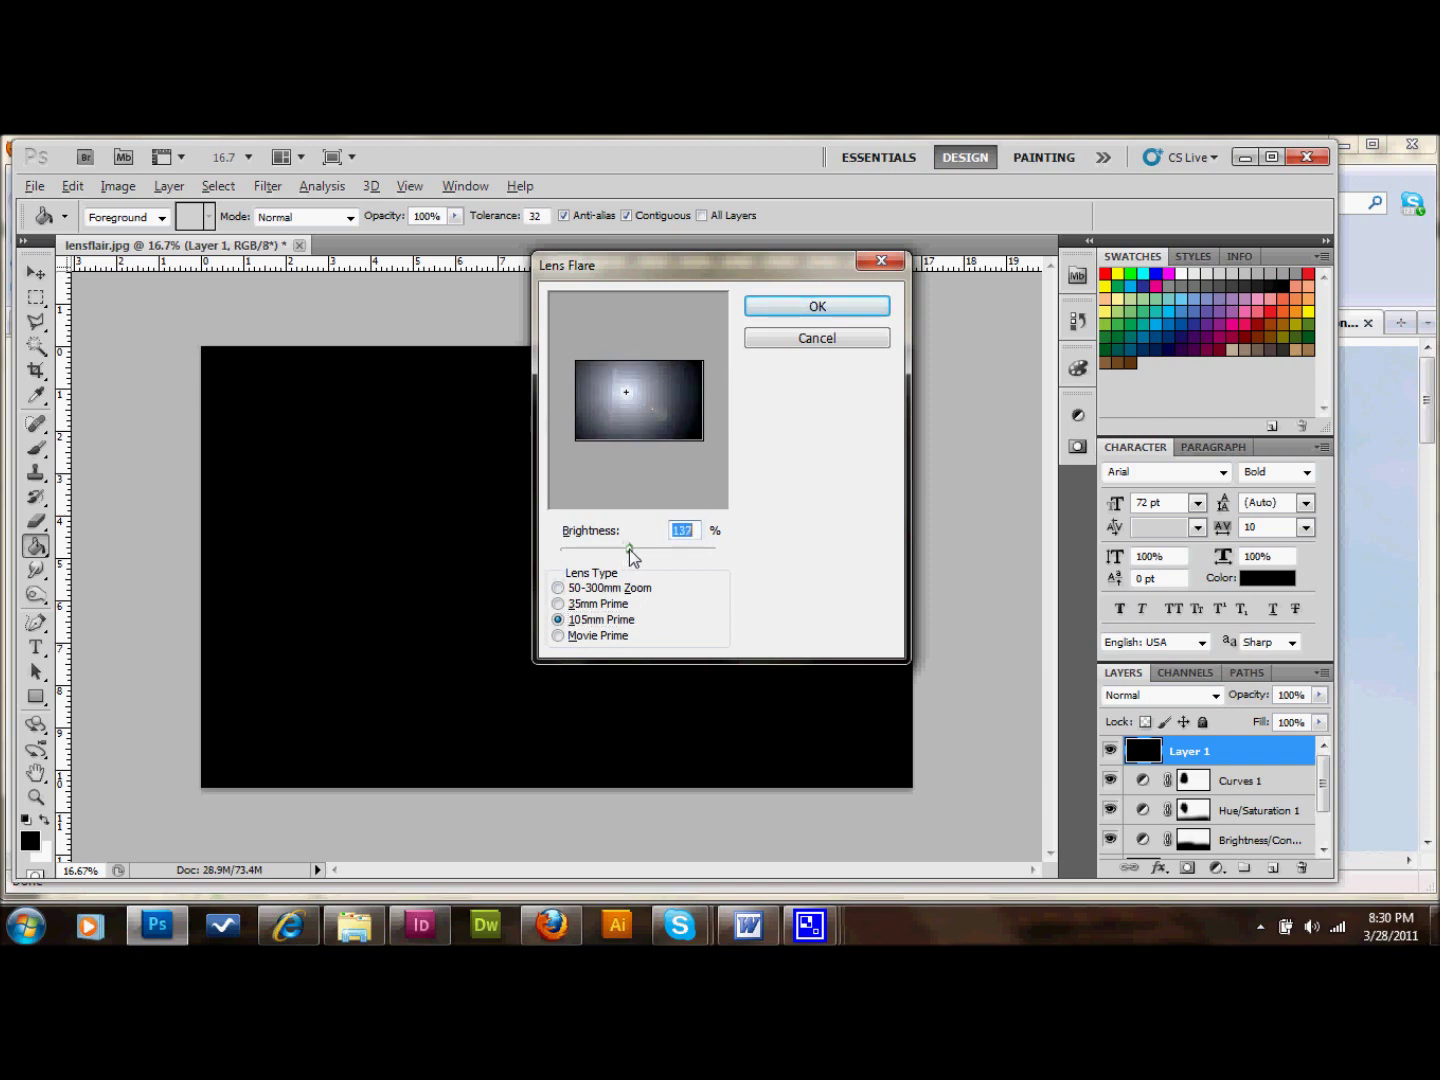
pyautogui.click(809, 311)
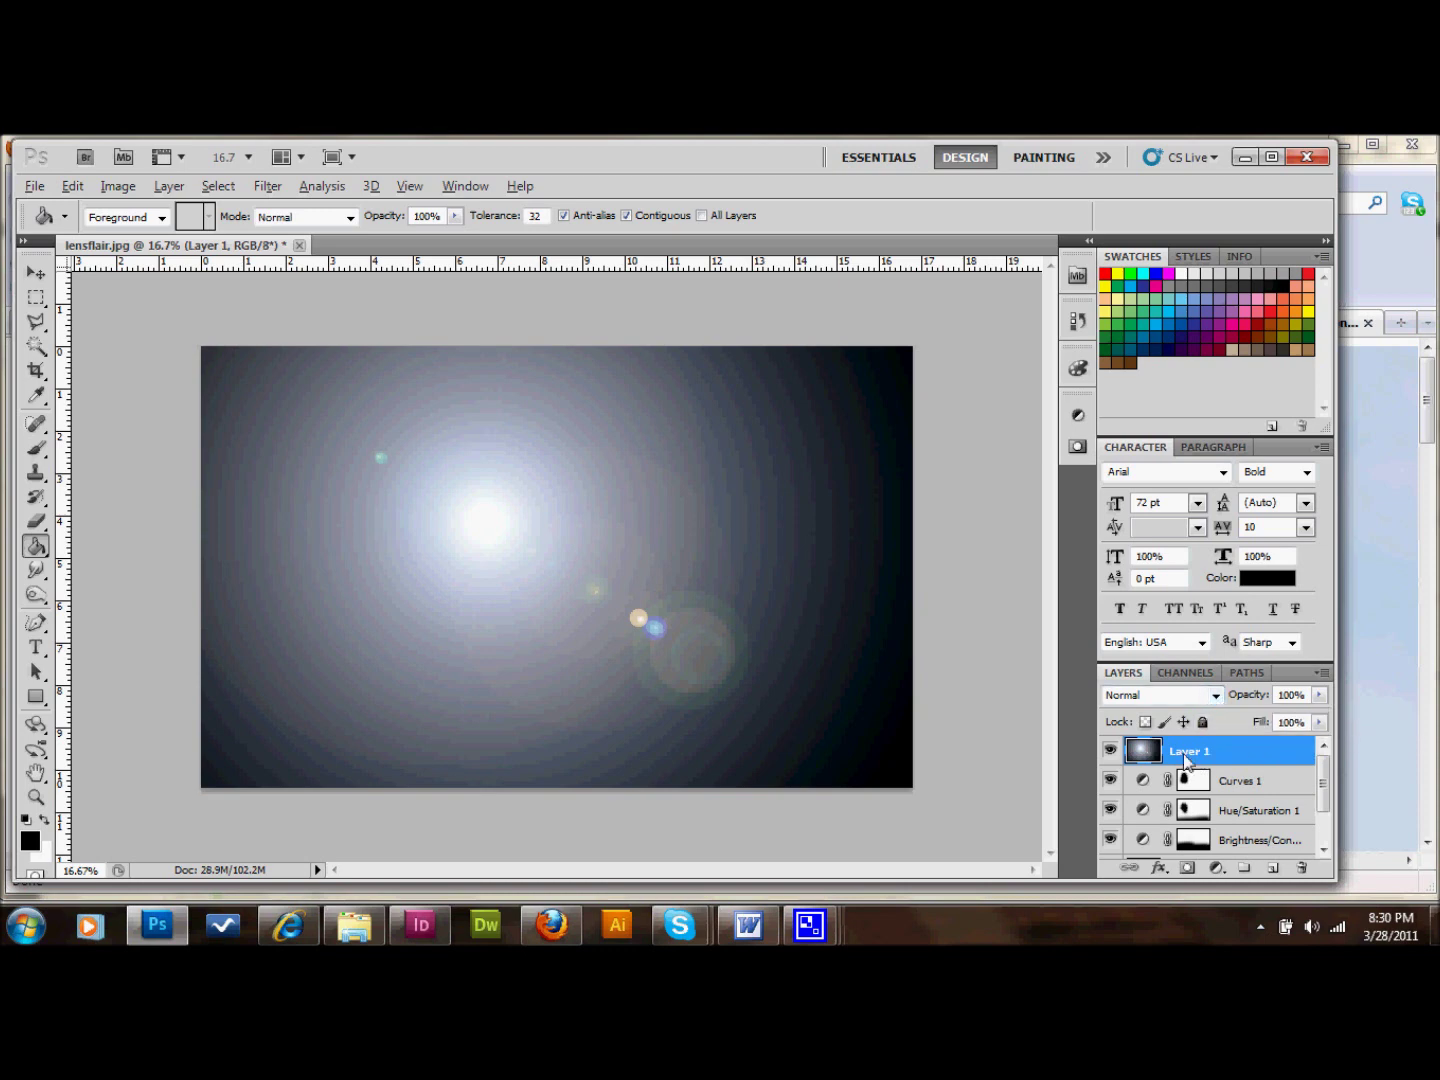
pyautogui.click(1214, 696)
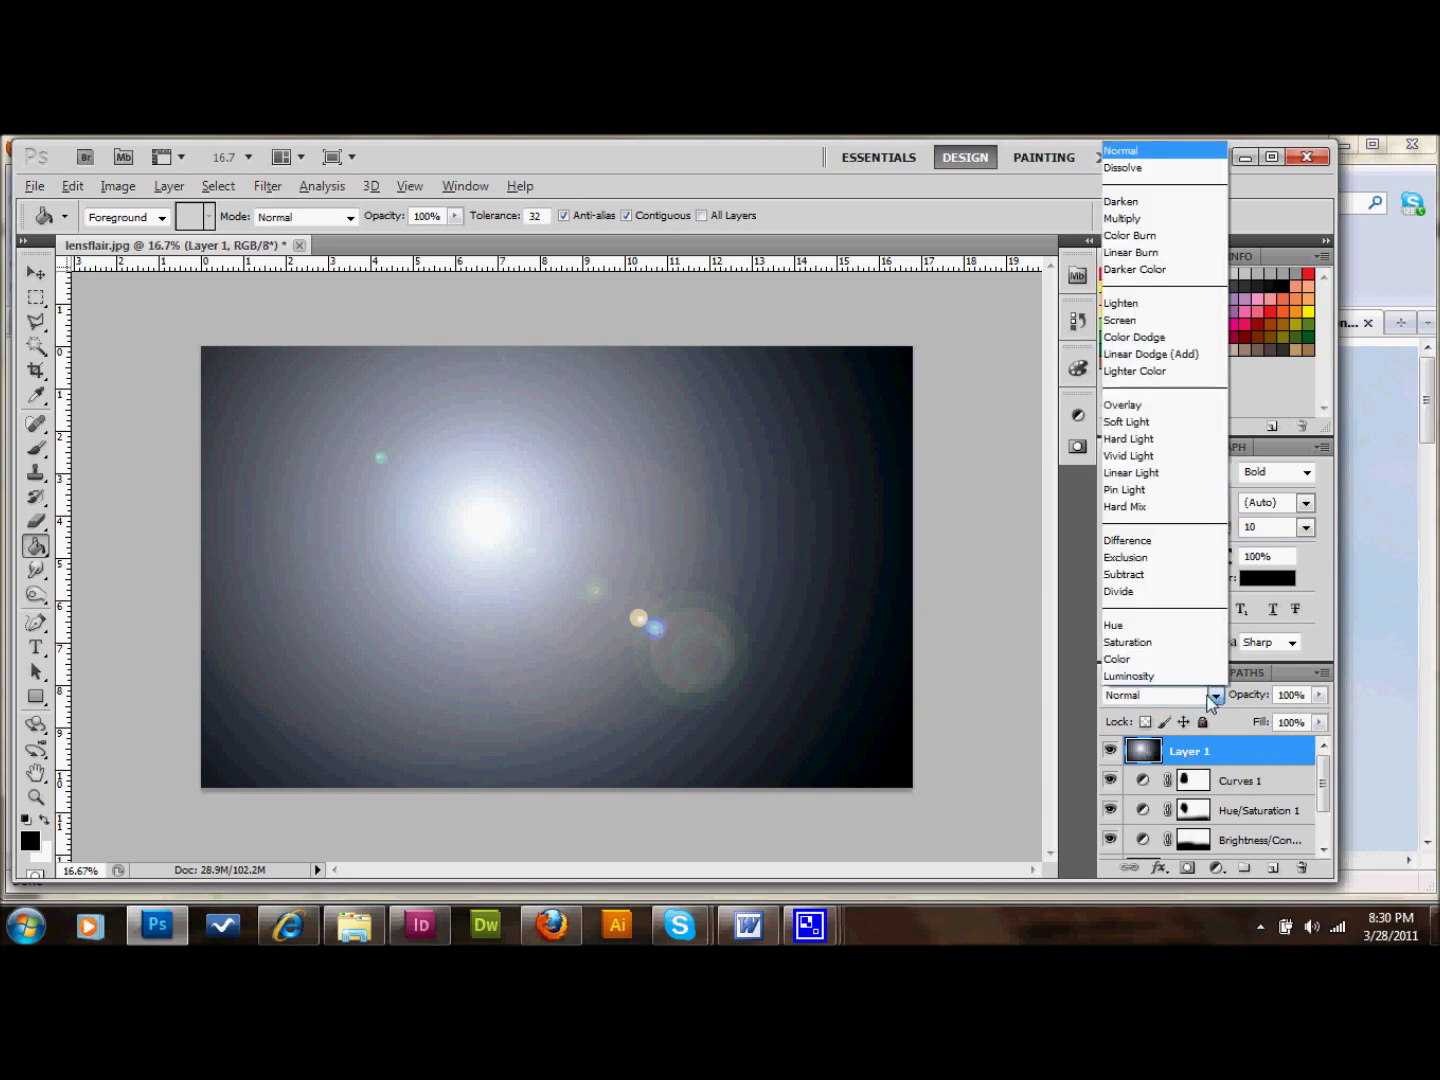
# - Set Layer 1's blend mode to Screen and its opacity to 75%
pyautogui.click(1156, 321)
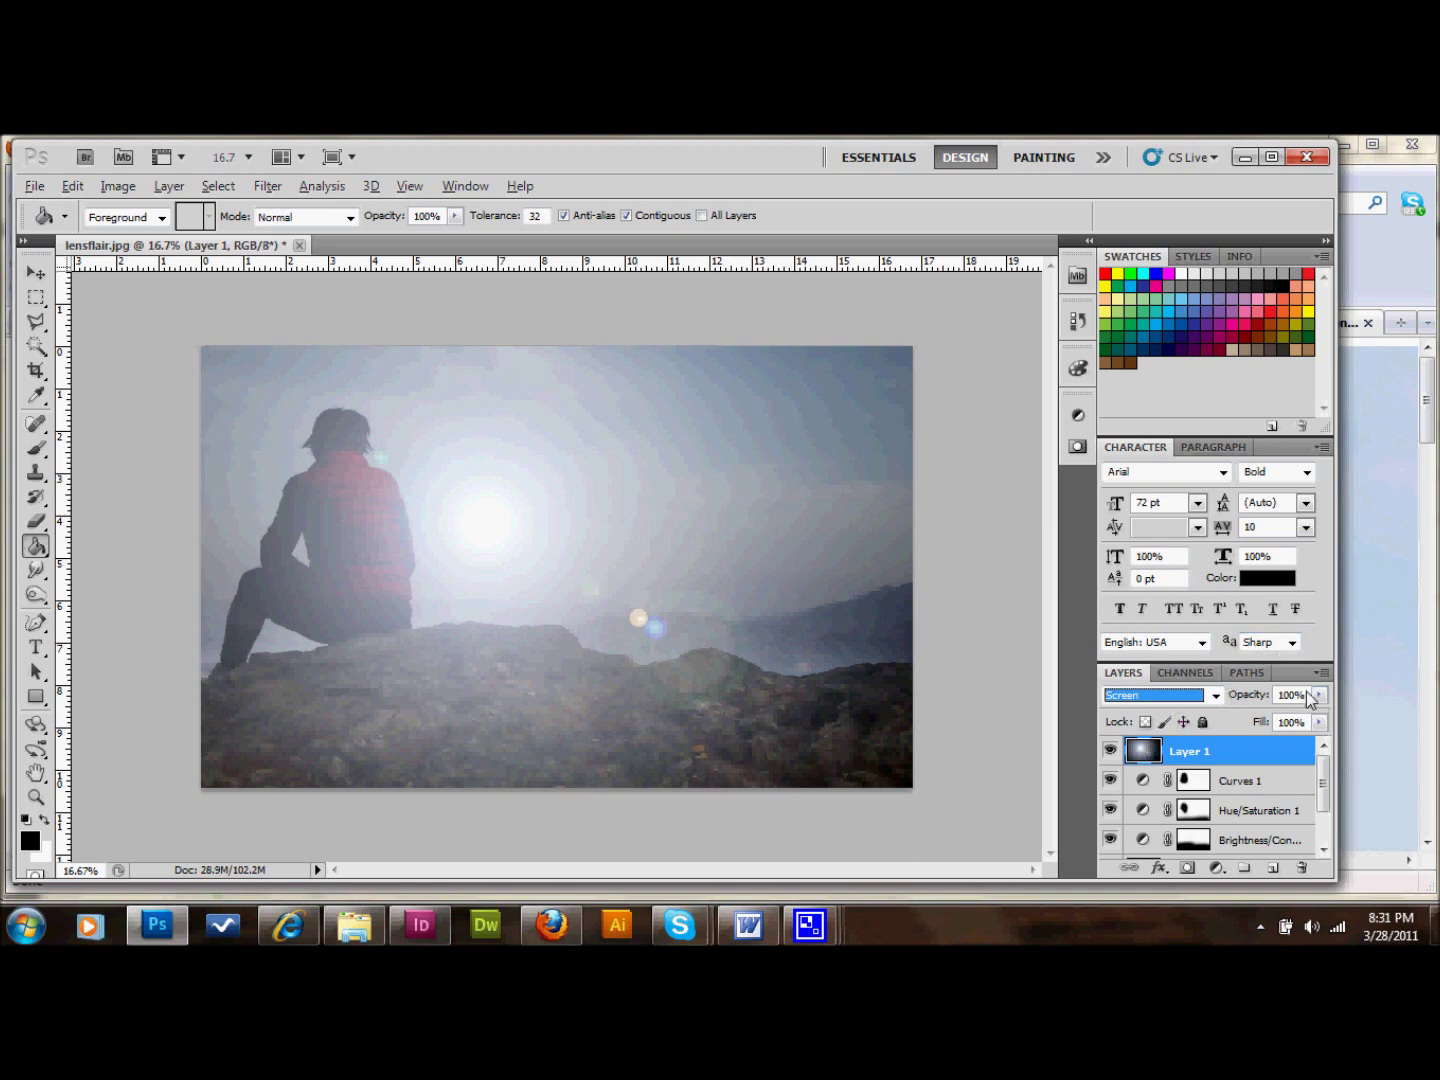
pyautogui.click(1256, 697)
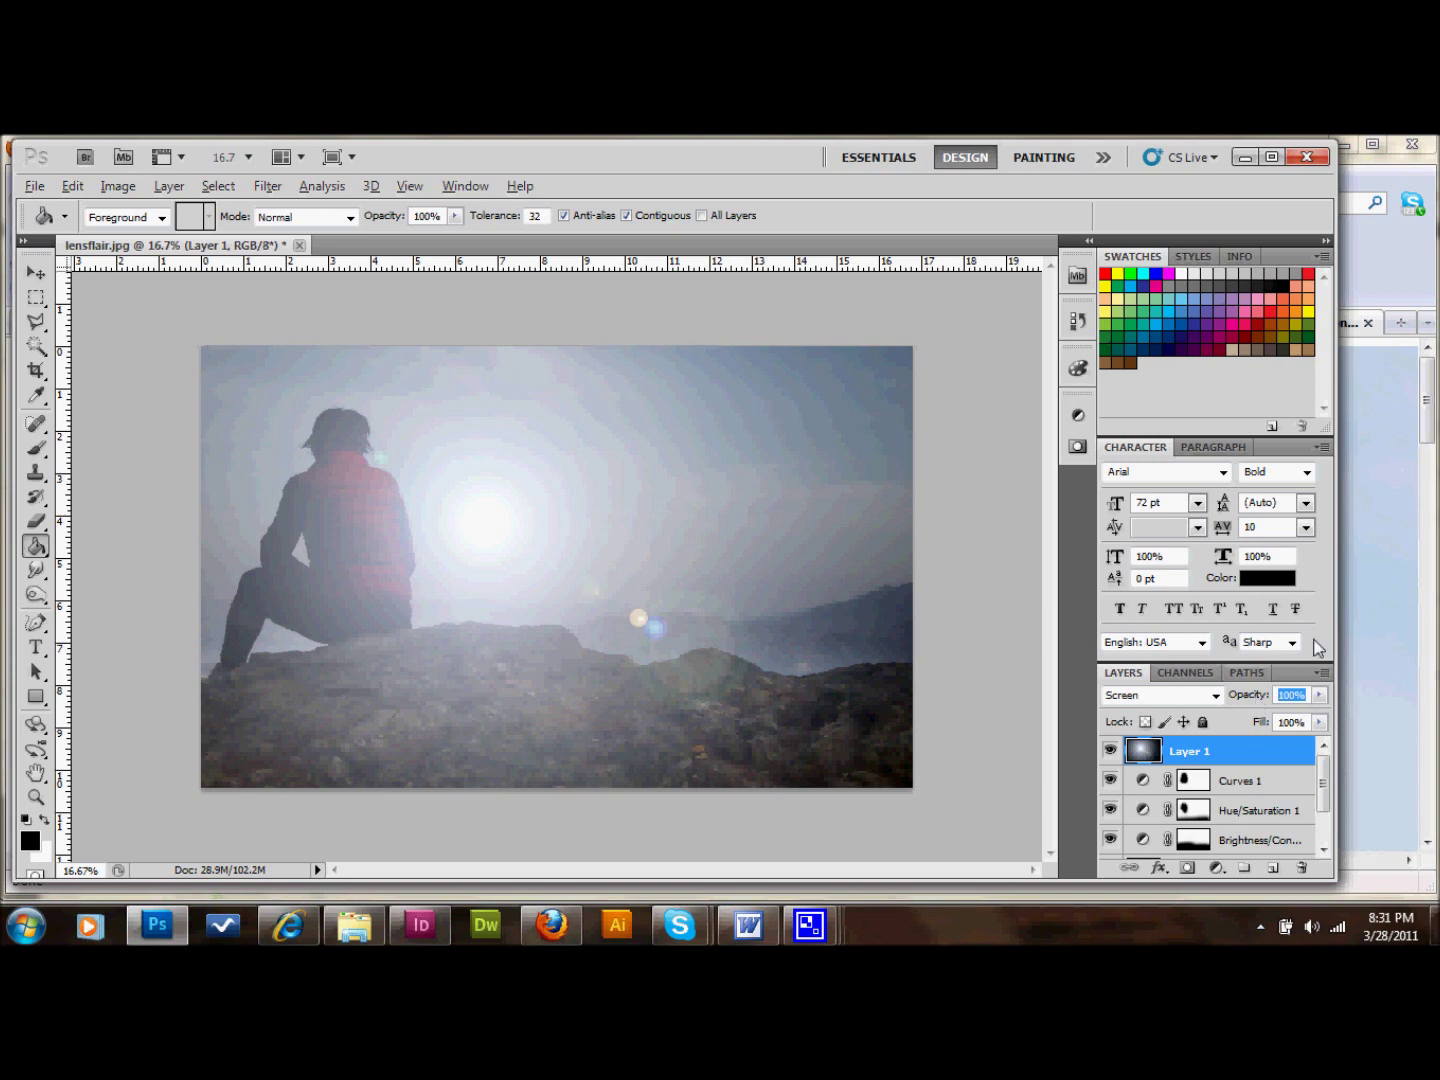
pyautogui.write('50')
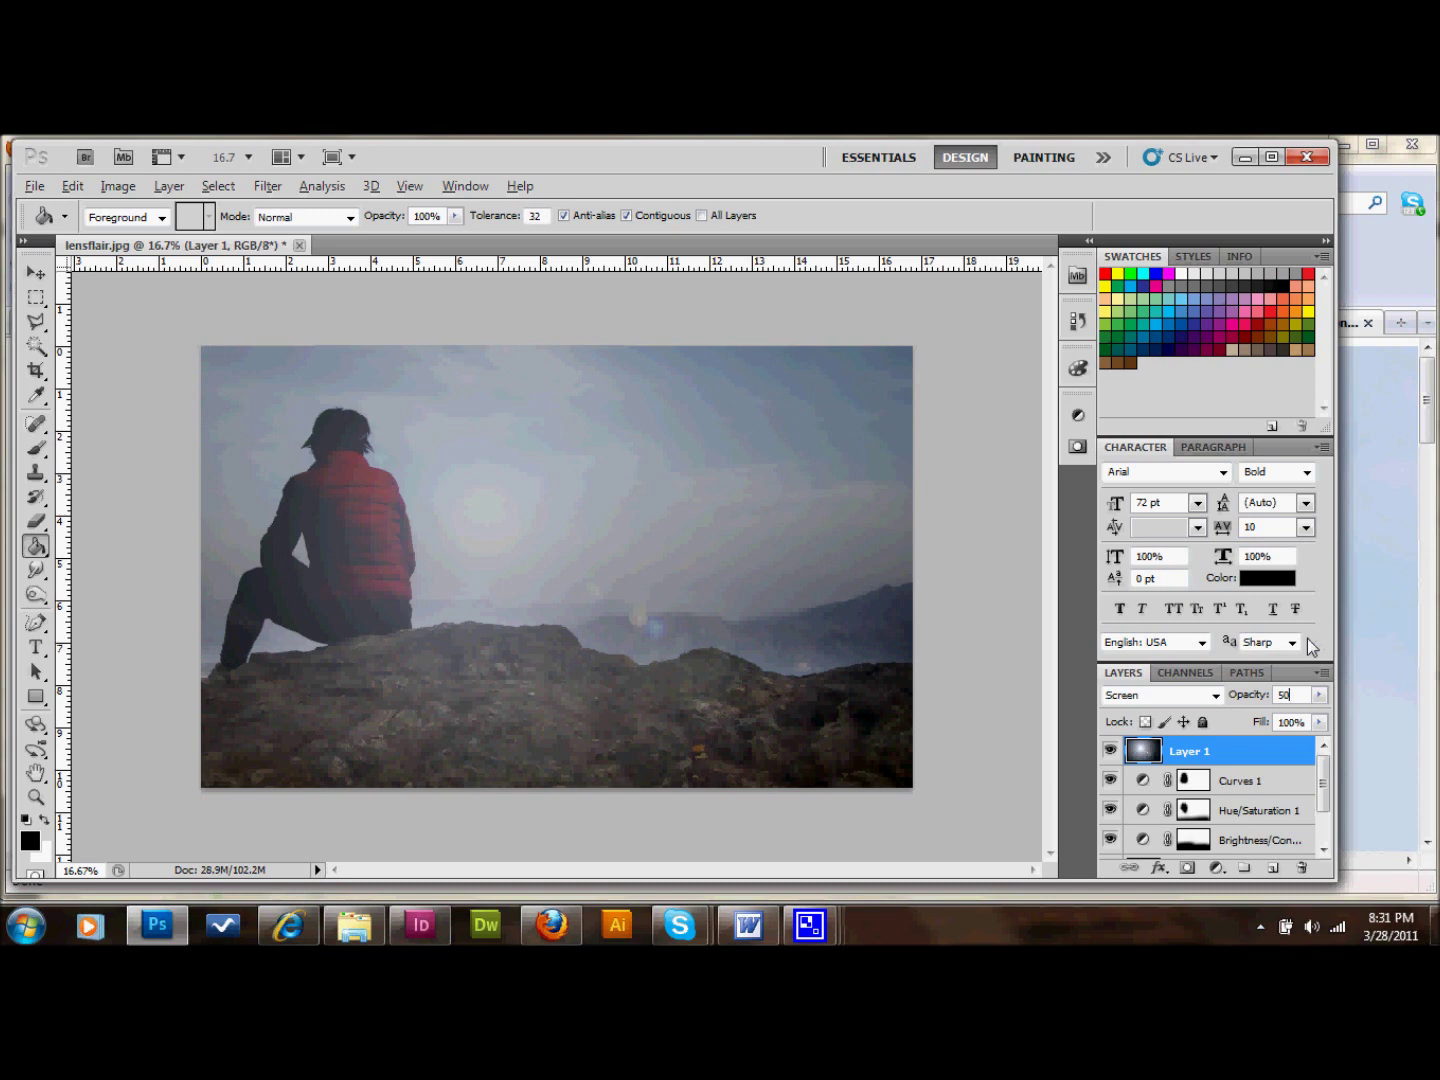
pyautogui.doubleClick(1283, 698)
pyautogui.write('75')
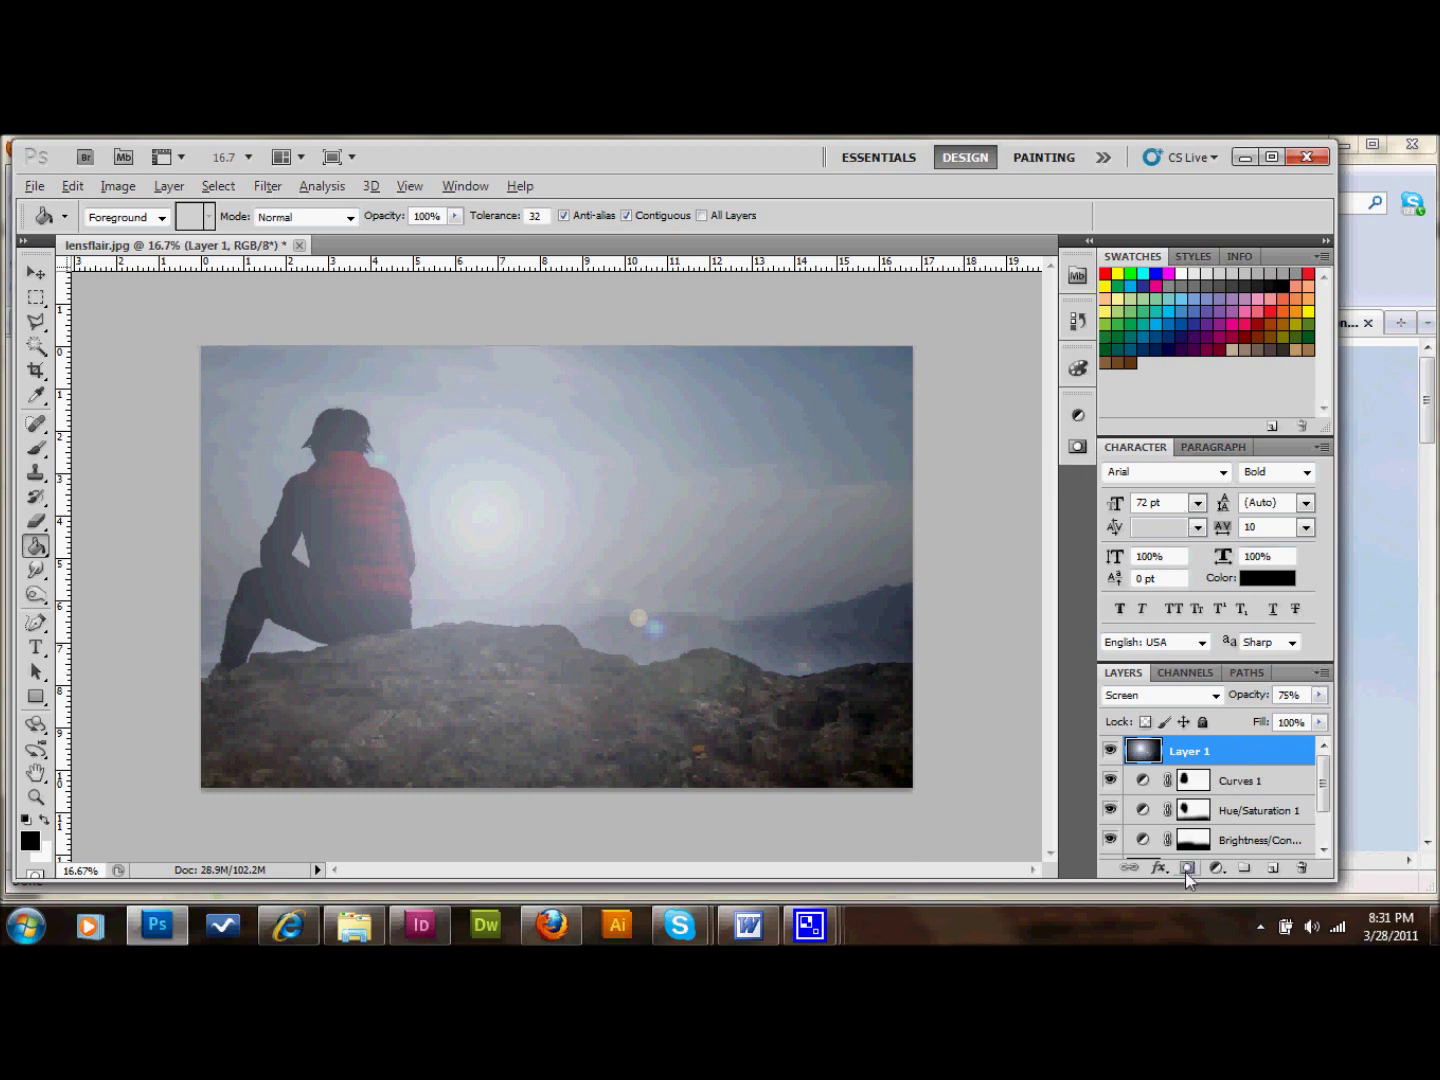
# - Add a layer mask to Layer 1 and set up a 1000 px brush
pyautogui.click(1187, 868)
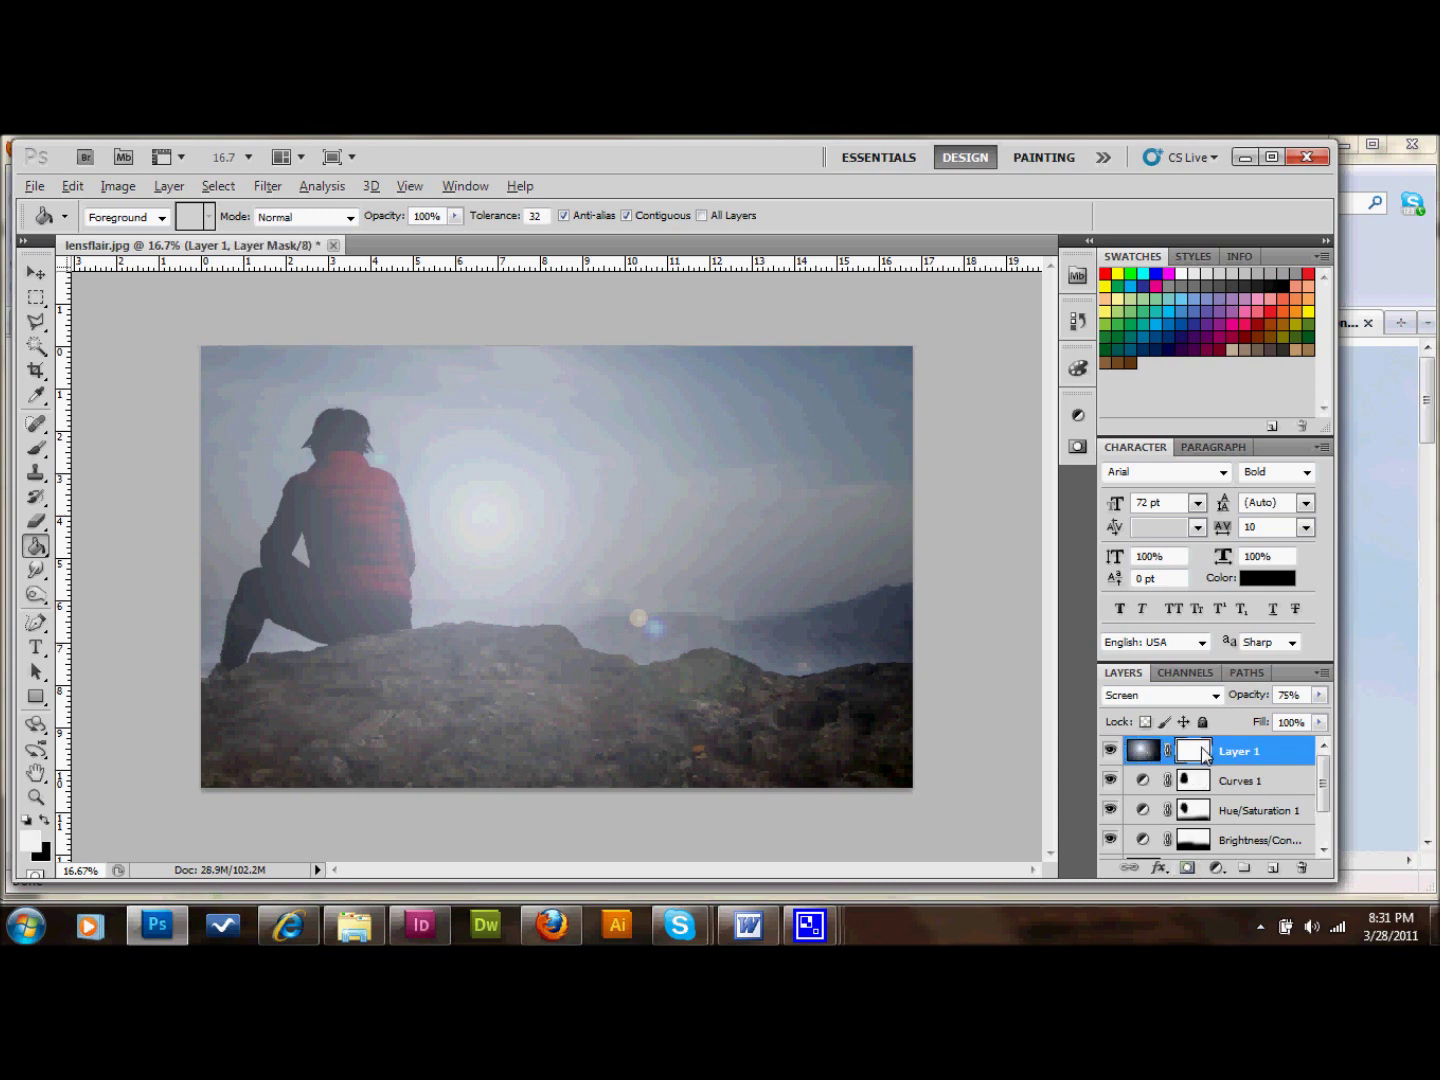
pyautogui.press('b')
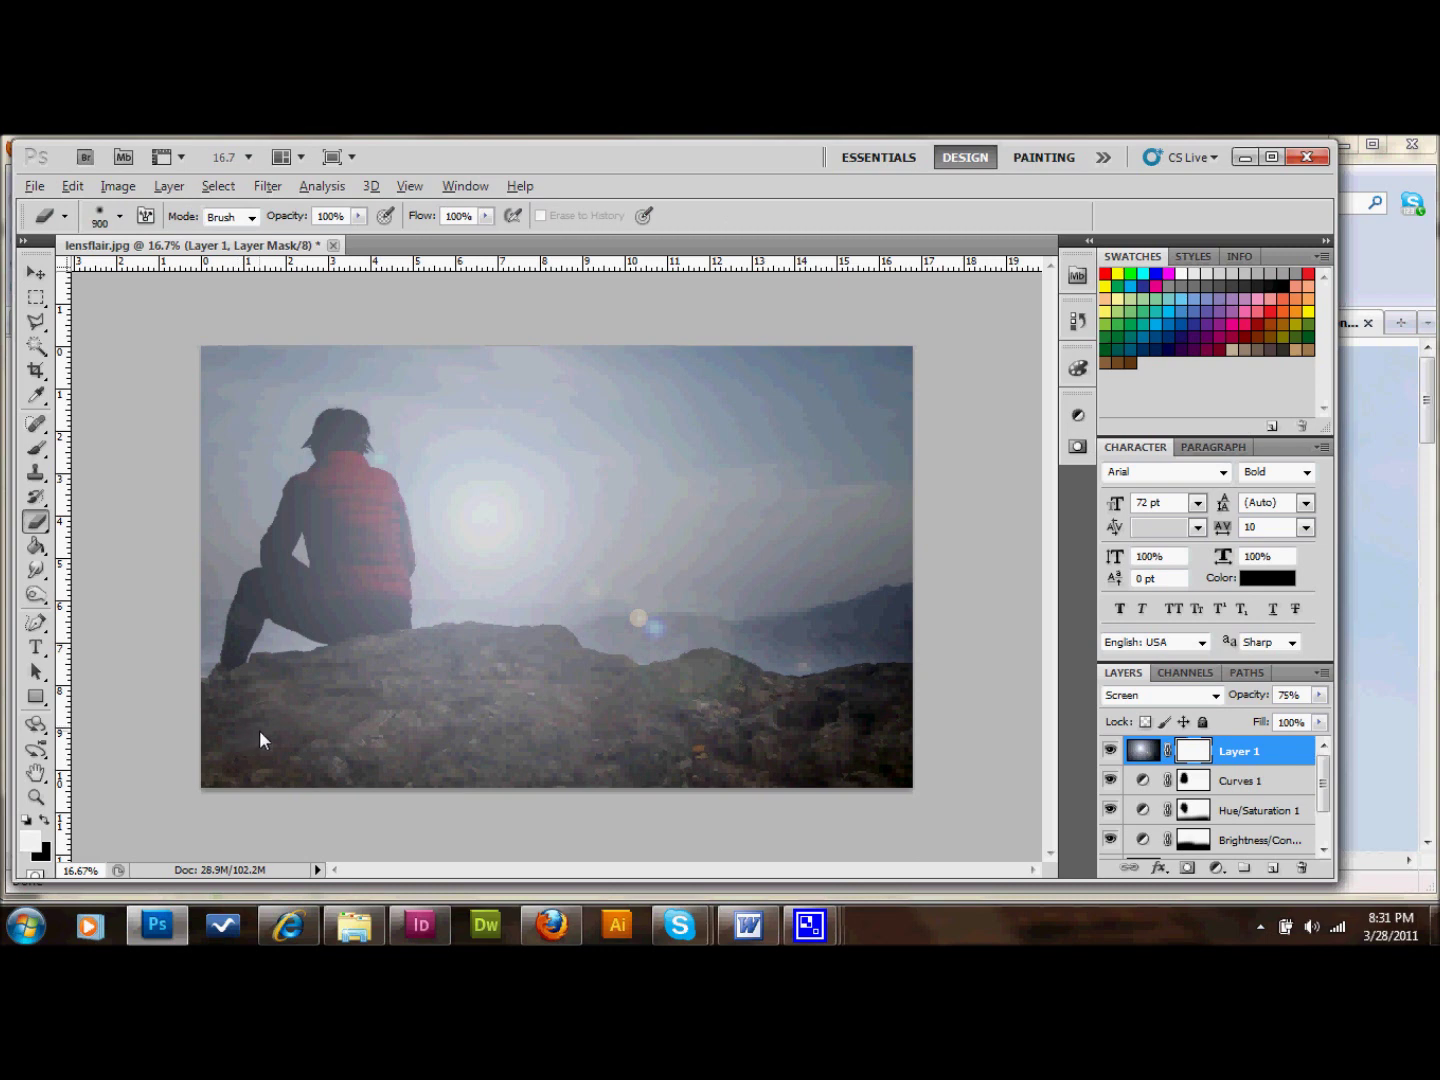
pyautogui.press(']')
pyautogui.click(96, 219)
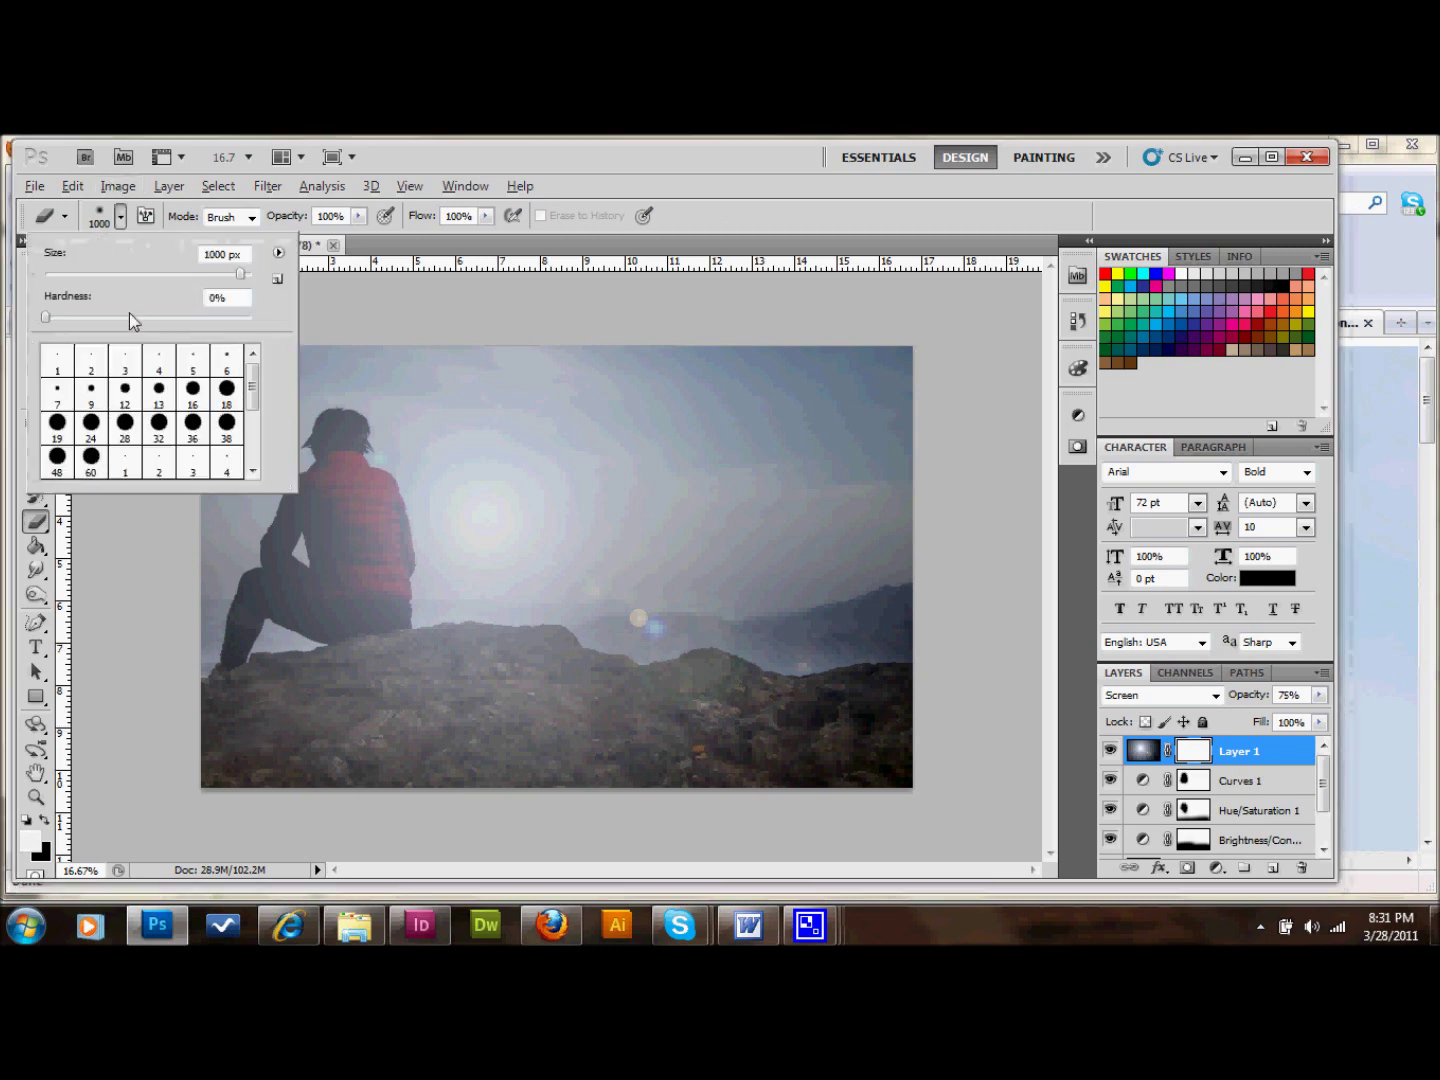
pyautogui.click(228, 755)
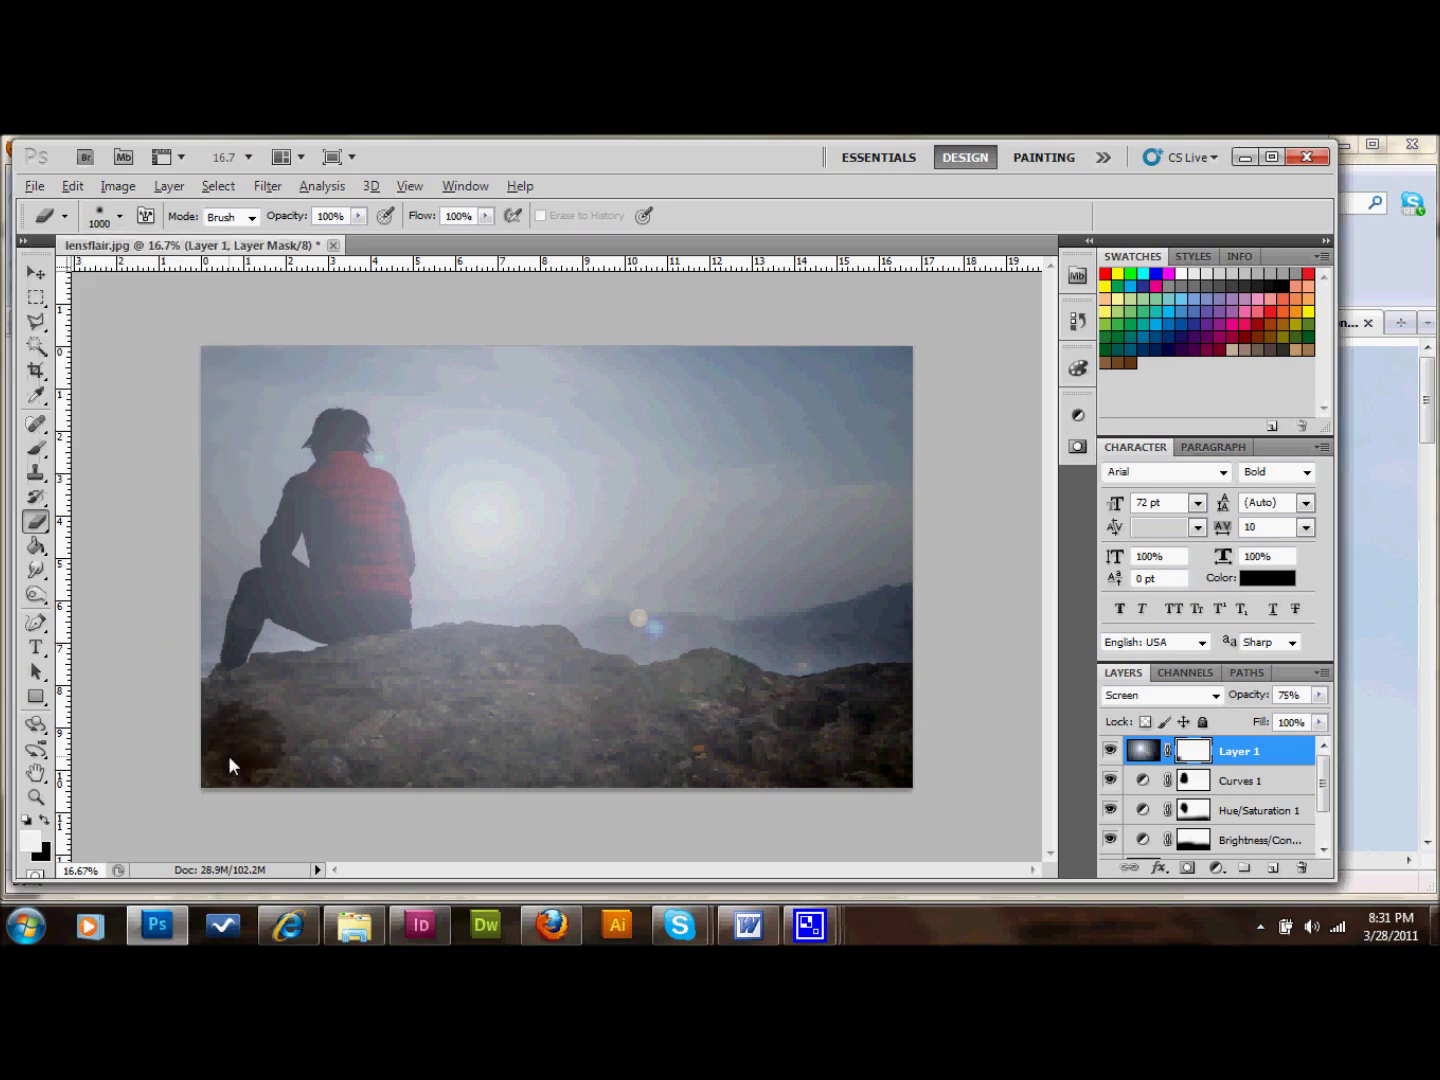
# - Paint the flare haze off the foreground rocks and the seated figure on the mask
pyautogui.moveTo(229, 755)
pyautogui.mouseDown()
pyautogui.moveTo(882, 788)
pyautogui.moveTo(848, 783)
pyautogui.moveTo(855, 751)
pyautogui.mouseUp()
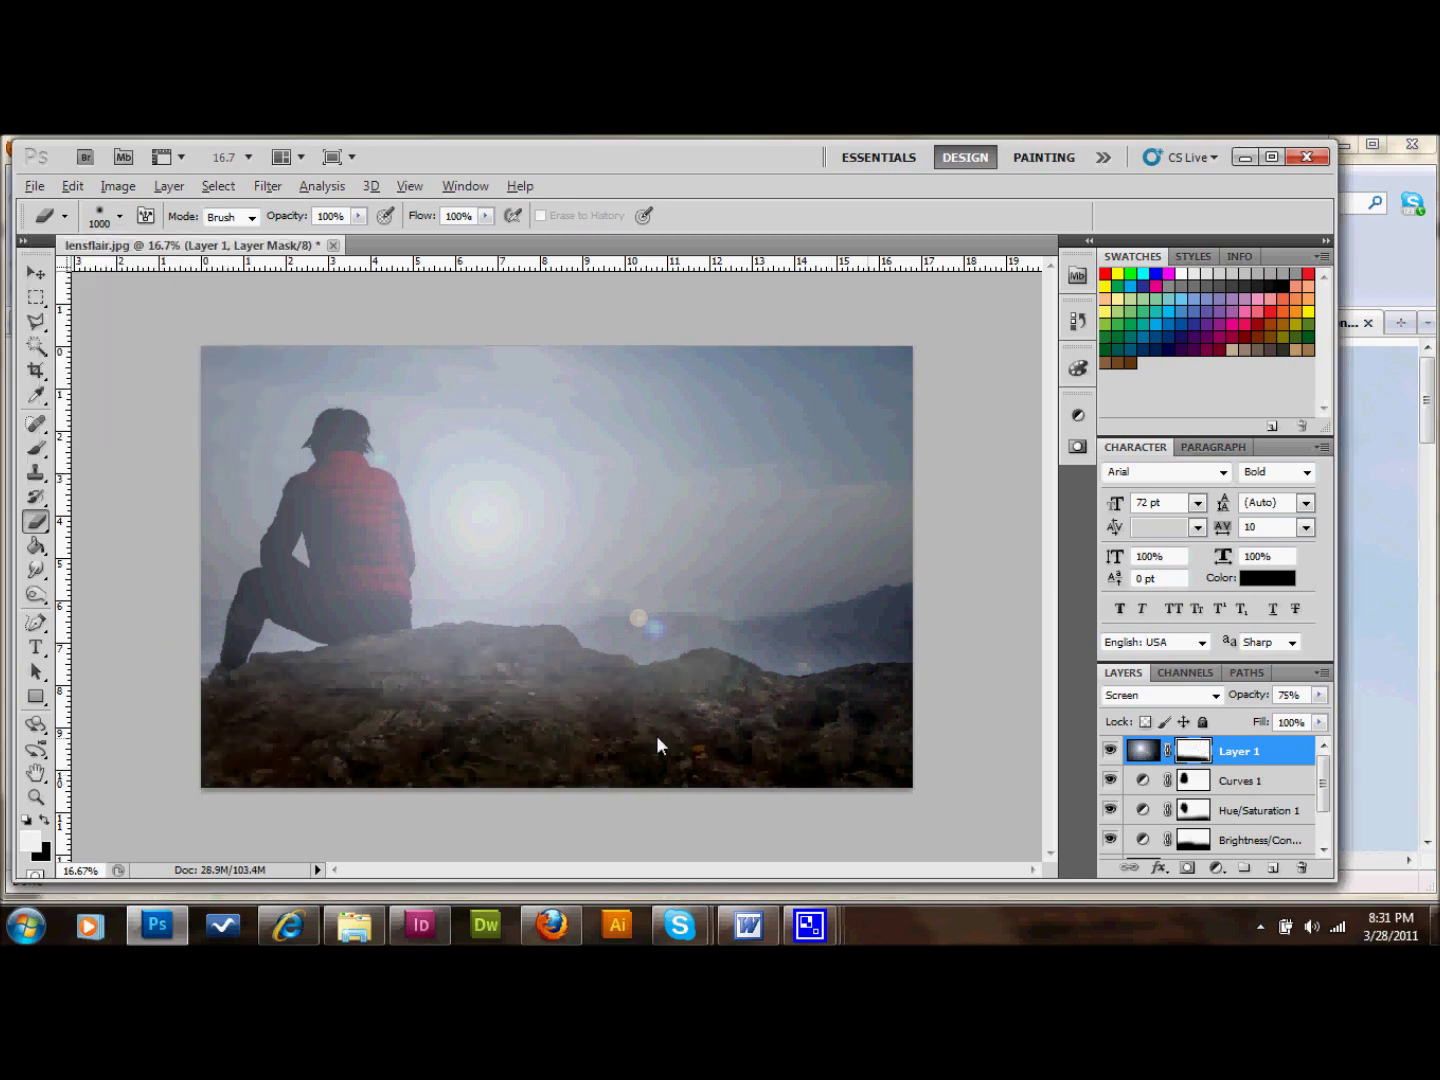
pyautogui.moveTo(656, 735)
pyautogui.mouseDown()
pyautogui.moveTo(685, 725)
pyautogui.moveTo(638, 747)
pyautogui.moveTo(525, 710)
pyautogui.moveTo(419, 700)
pyautogui.moveTo(139, 762)
pyautogui.mouseUp()
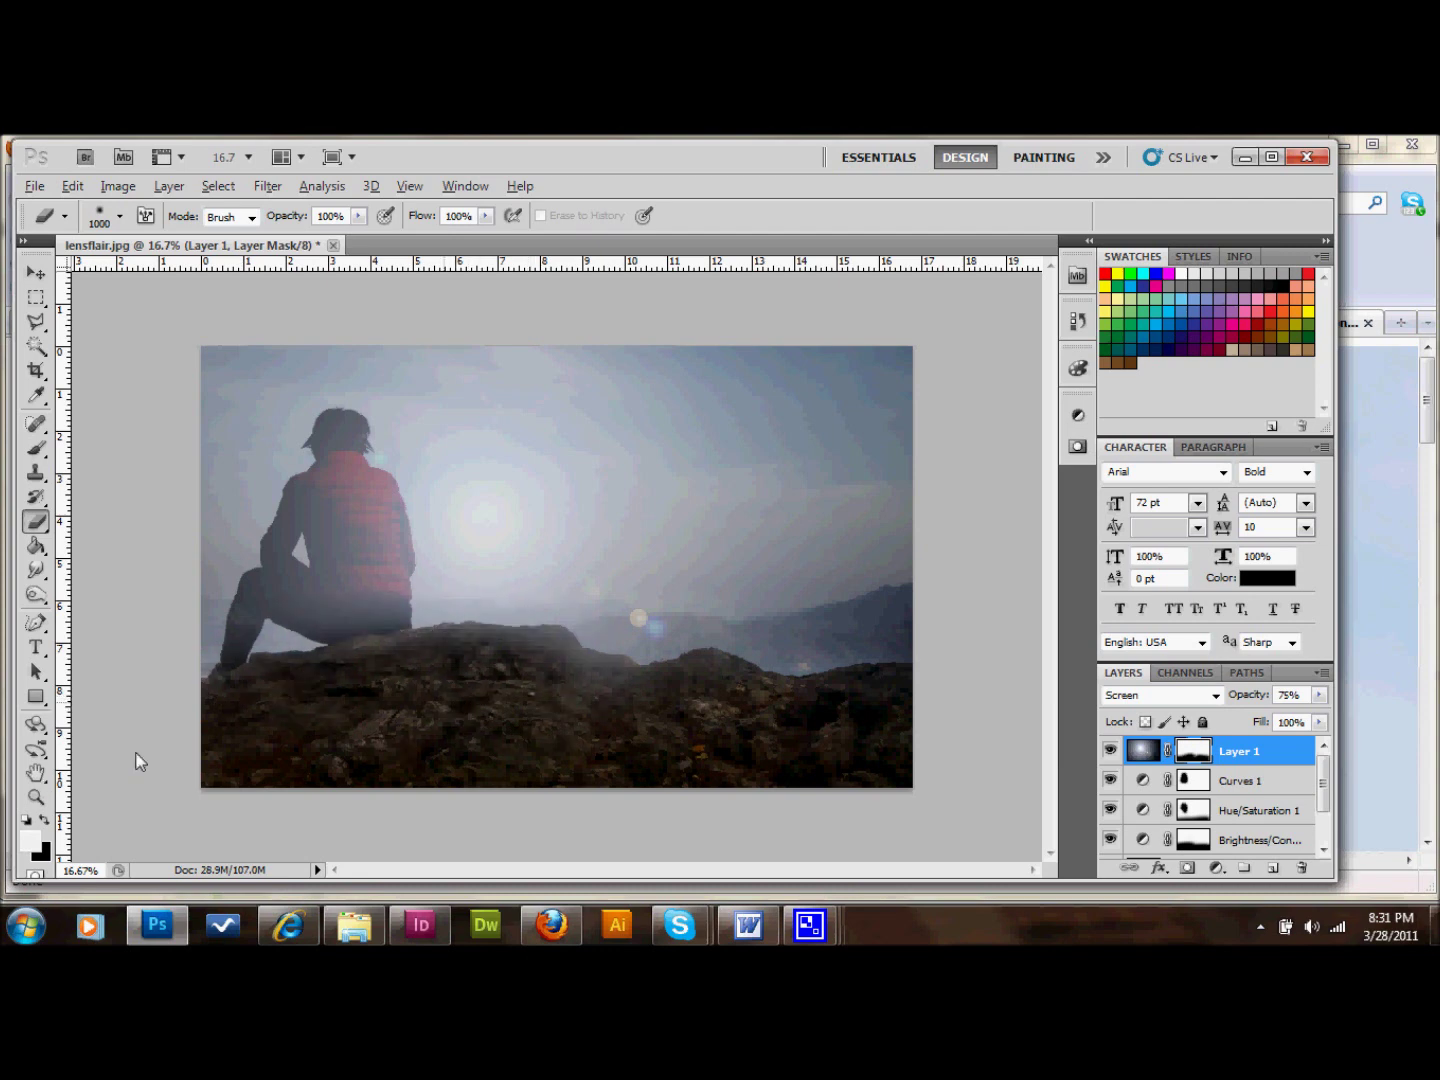
pyautogui.moveTo(251, 746)
pyautogui.mouseDown()
pyautogui.moveTo(178, 622)
pyautogui.moveTo(272, 481)
pyautogui.moveTo(254, 648)
pyautogui.moveTo(266, 613)
pyautogui.moveTo(277, 626)
pyautogui.moveTo(347, 482)
pyautogui.moveTo(344, 449)
pyautogui.moveTo(315, 443)
pyautogui.moveTo(291, 680)
pyautogui.moveTo(321, 589)
pyautogui.moveTo(280, 791)
pyautogui.mouseUp()
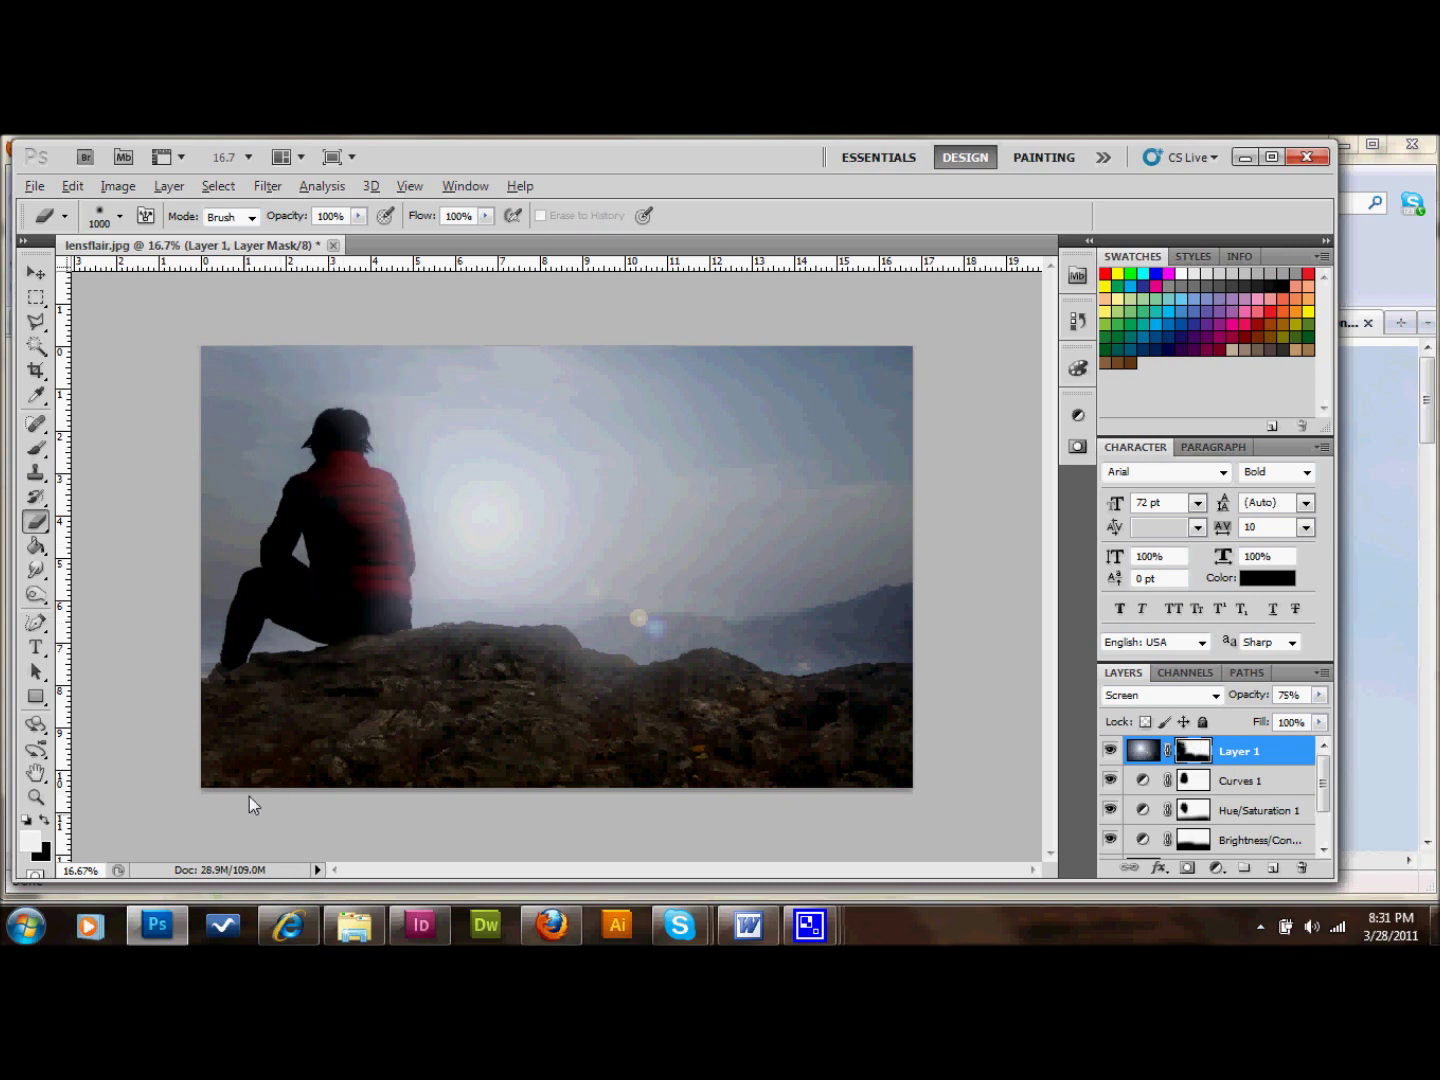
pyautogui.moveTo(296, 388); pyautogui.dragTo(148, 653)
pyautogui.moveTo(321, 419); pyautogui.dragTo(330, 370)
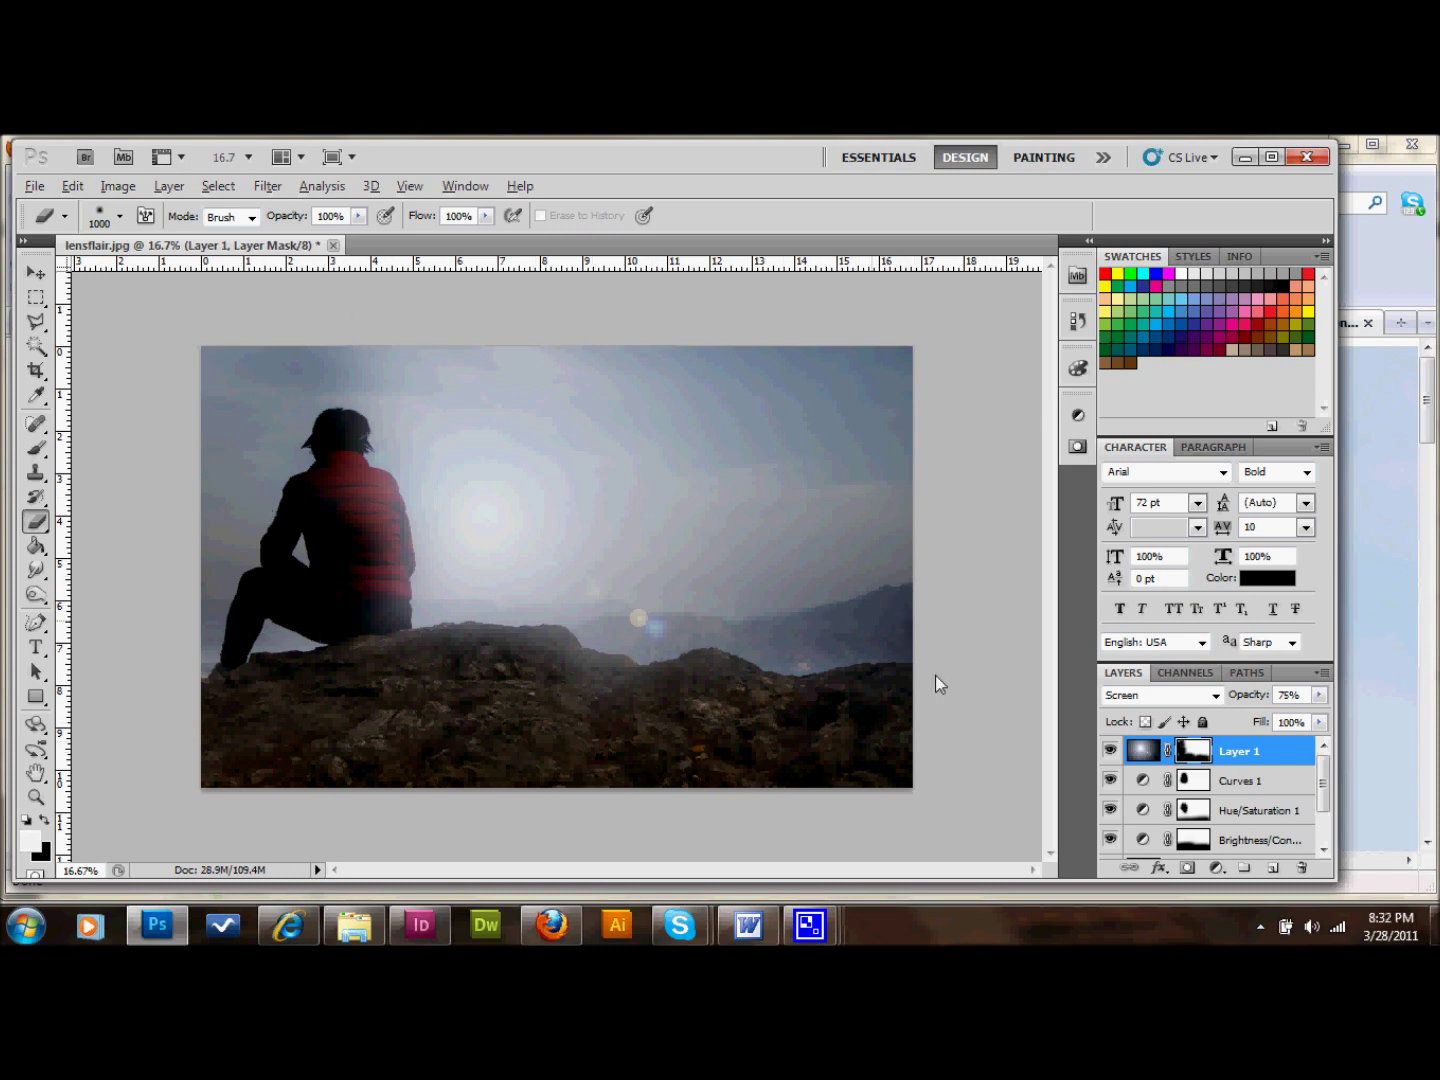
pyautogui.moveTo(659, 760)
pyautogui.mouseDown()
pyautogui.moveTo(364, 722)
pyautogui.moveTo(400, 713)
pyautogui.moveTo(355, 734)
pyautogui.mouseUp()
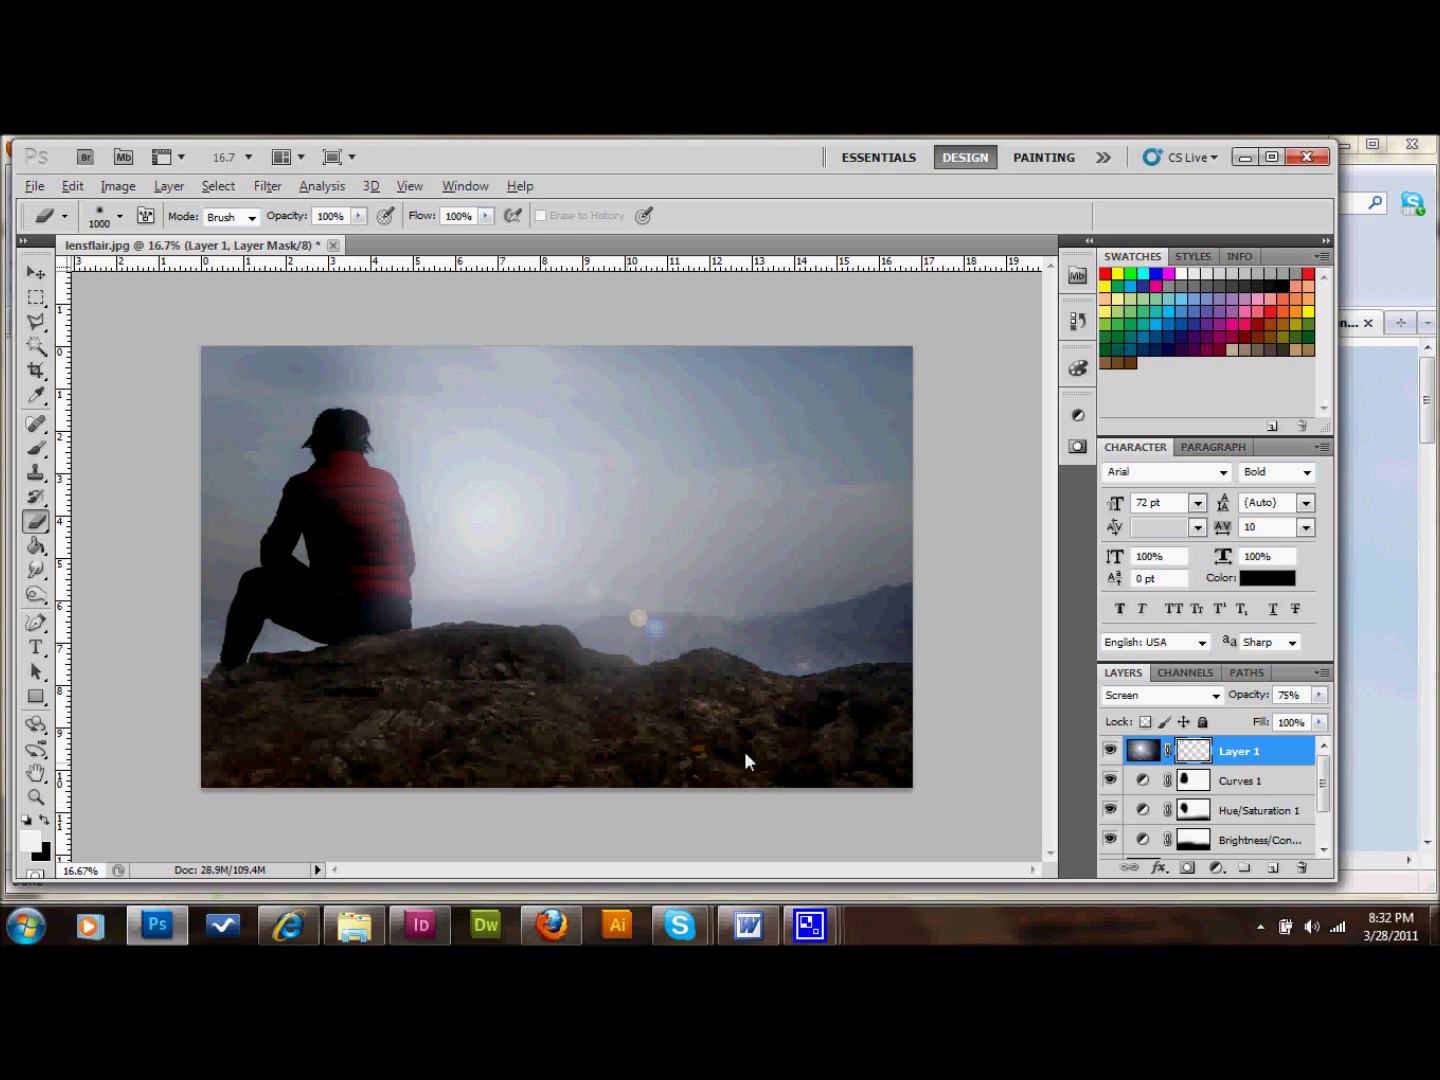
pyautogui.moveTo(881, 764); pyautogui.dragTo(719, 720)
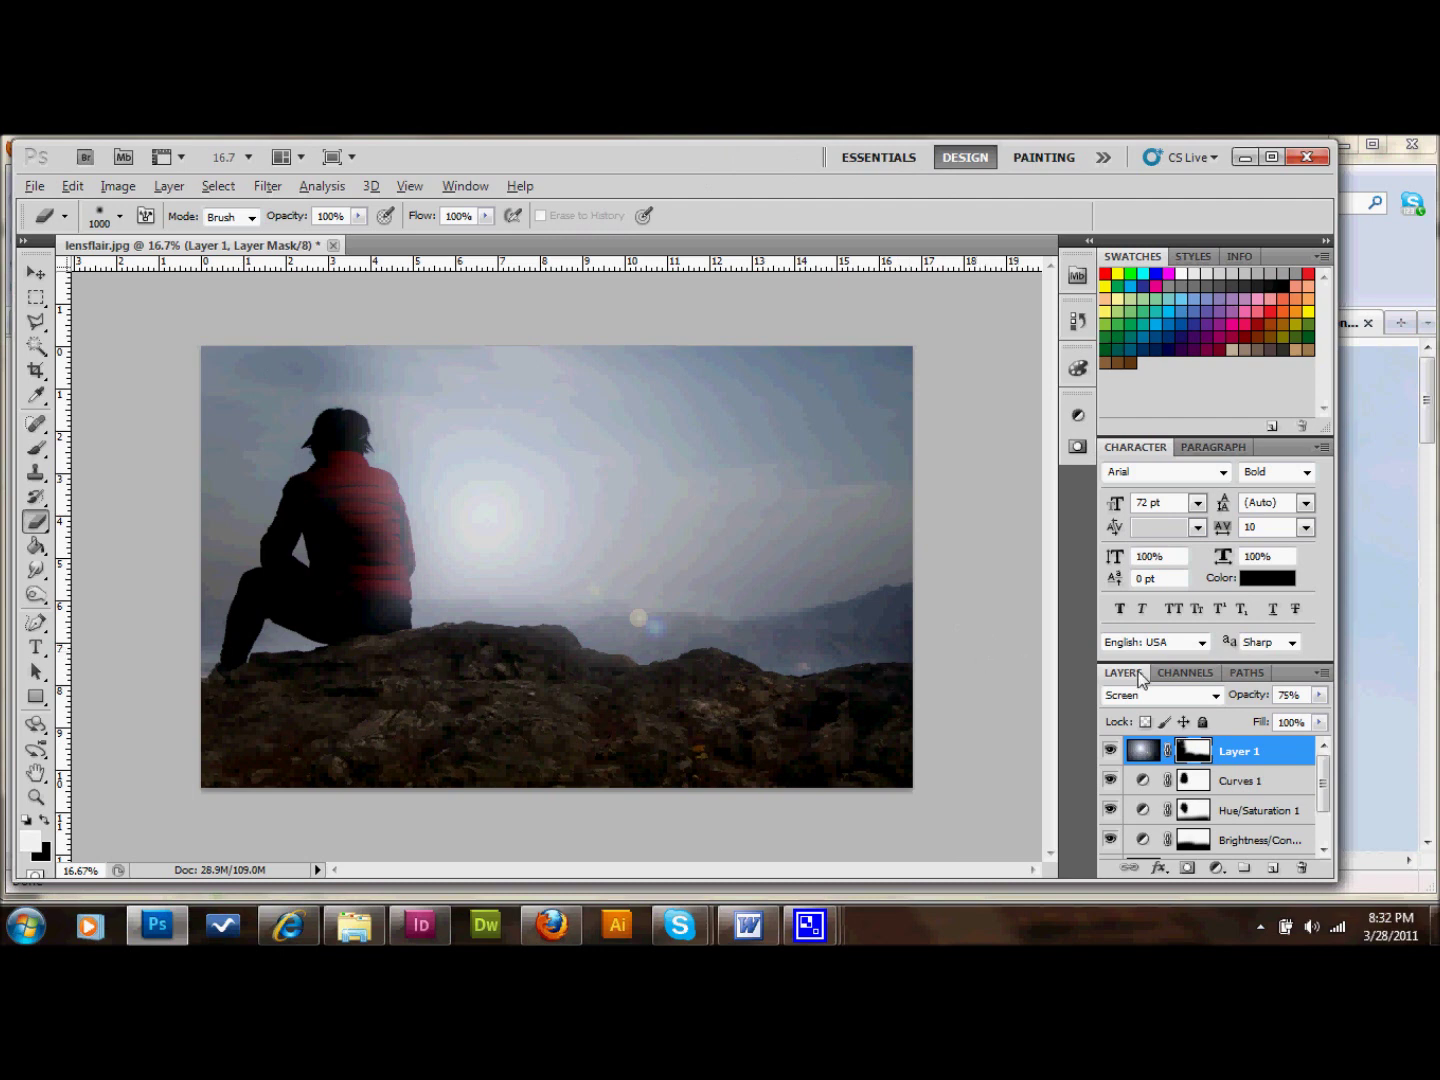
# - Add Layer 2 and paint orange over the sky with a 900 px, 0%-hardness brush
pyautogui.click(1273, 868)
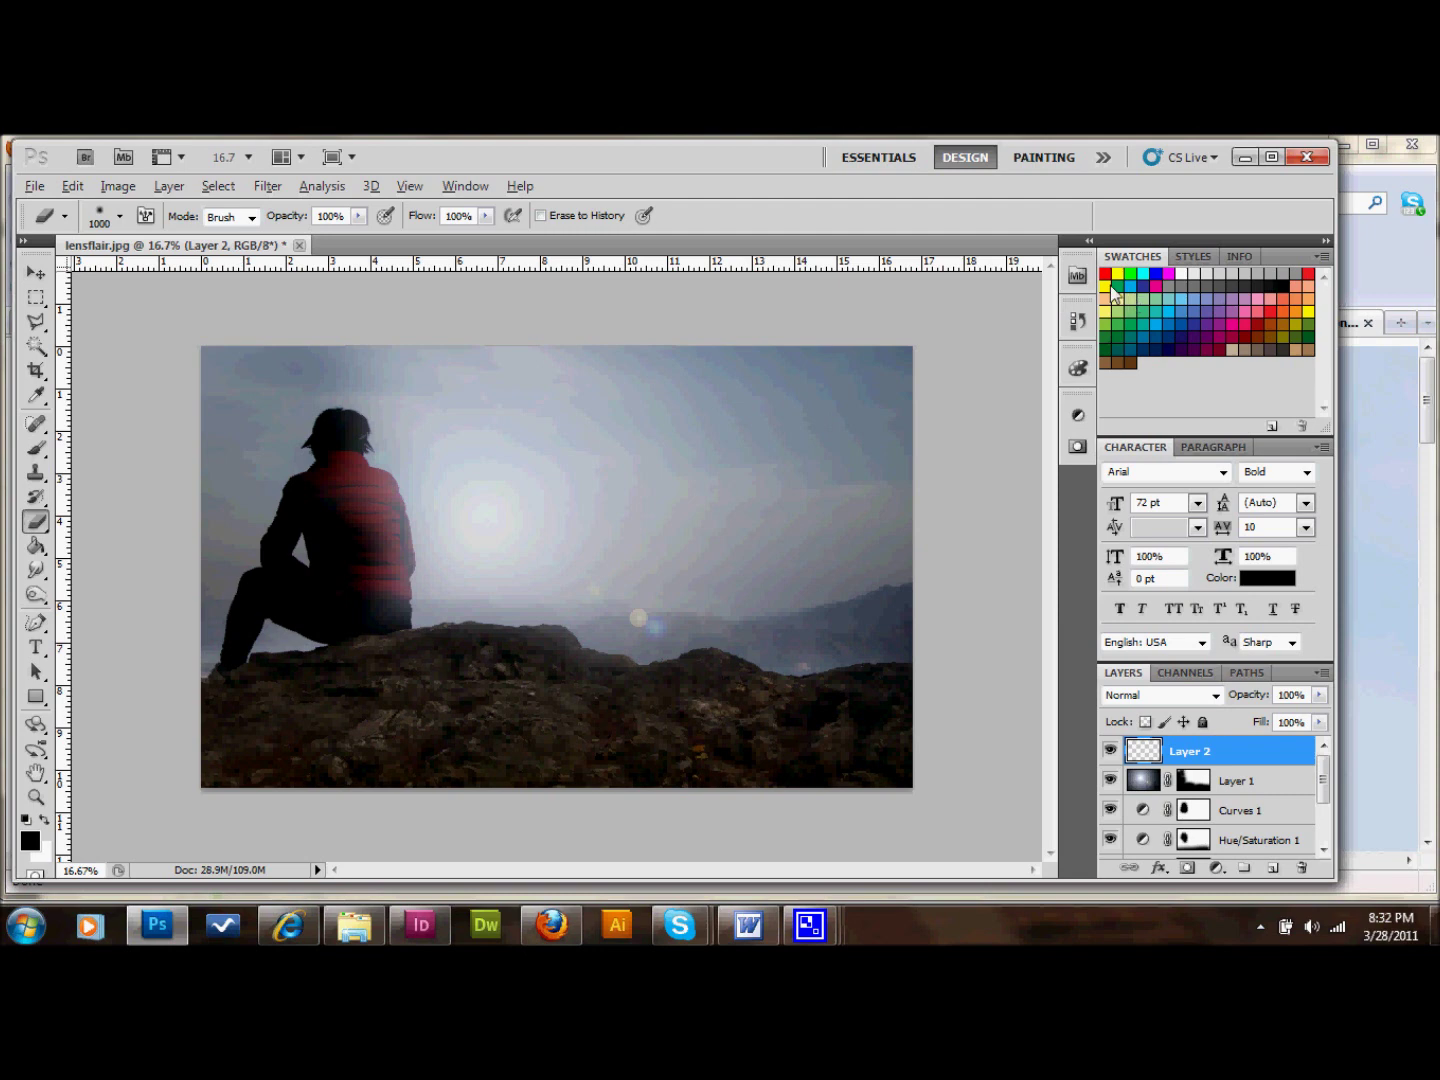
pyautogui.click(1281, 313)
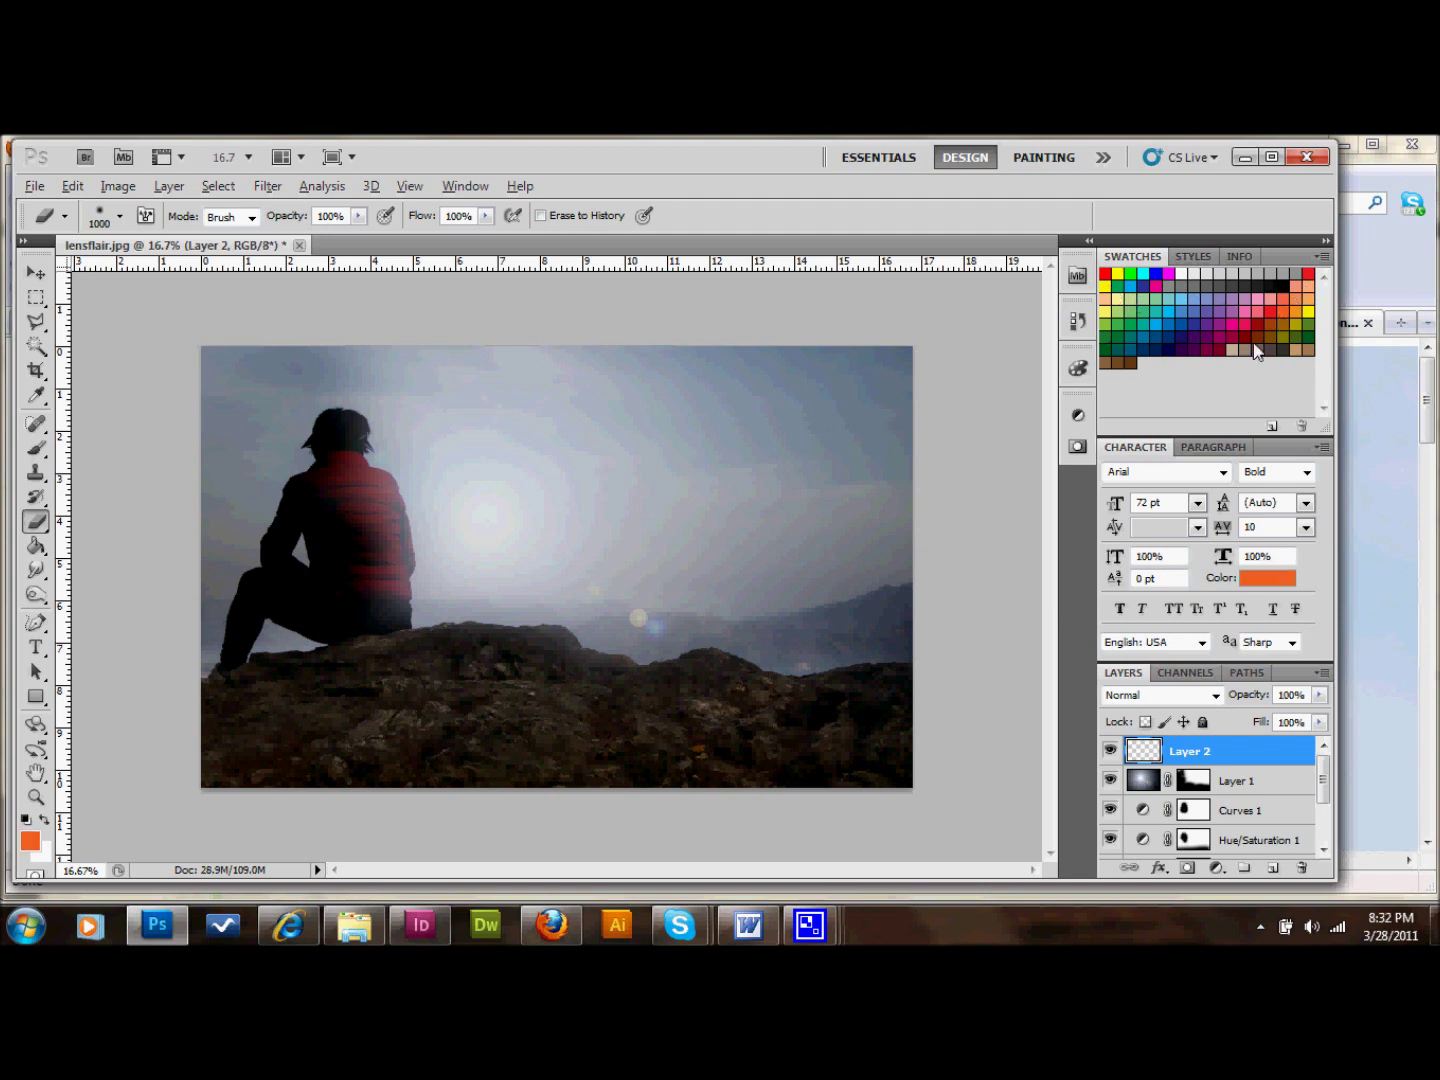
pyautogui.click(36, 447)
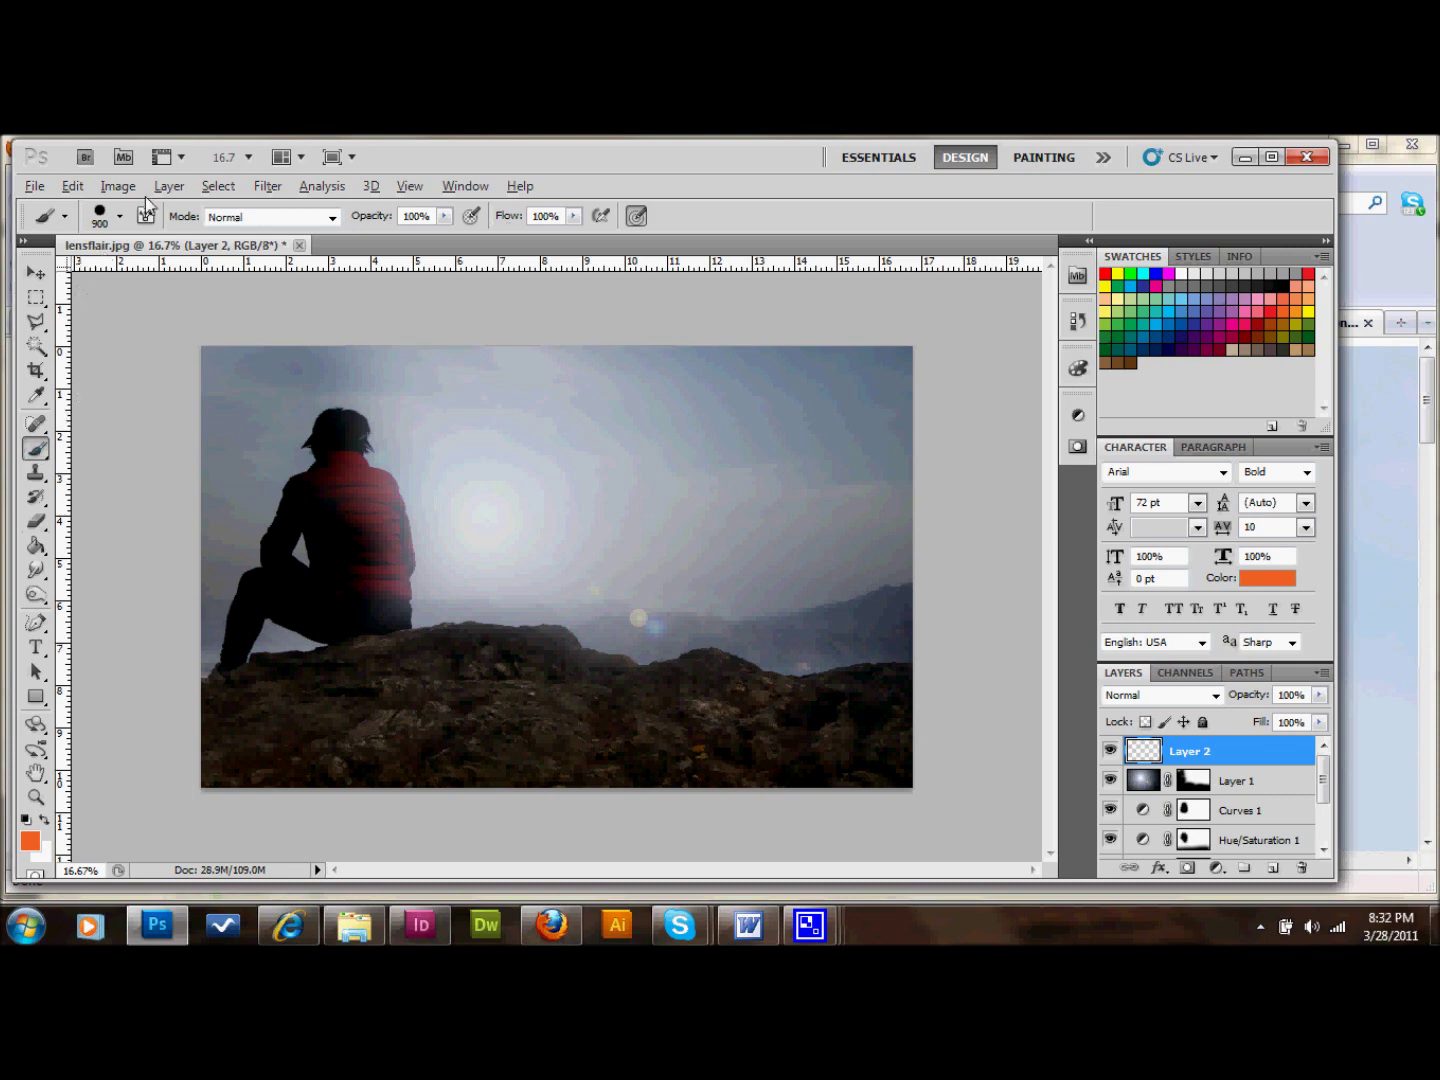
pyautogui.click(119, 216)
pyautogui.click(95, 320)
pyautogui.moveTo(95, 327); pyautogui.dragTo(50, 324)
pyautogui.click(658, 394)
pyautogui.moveTo(658, 394)
pyautogui.mouseDown()
pyautogui.moveTo(553, 382)
pyautogui.moveTo(904, 386)
pyautogui.moveTo(710, 428)
pyautogui.moveTo(820, 473)
pyautogui.moveTo(838, 527)
pyautogui.moveTo(883, 519)
pyautogui.moveTo(476, 554)
pyautogui.mouseUp()
pyautogui.moveTo(473, 483)
pyautogui.mouseDown()
pyautogui.moveTo(620, 476)
pyautogui.moveTo(299, 334)
pyautogui.moveTo(195, 398)
pyautogui.moveTo(253, 403)
pyautogui.moveTo(184, 498)
pyautogui.moveTo(156, 626)
pyautogui.moveTo(190, 547)
pyautogui.moveTo(301, 426)
pyautogui.mouseUp()
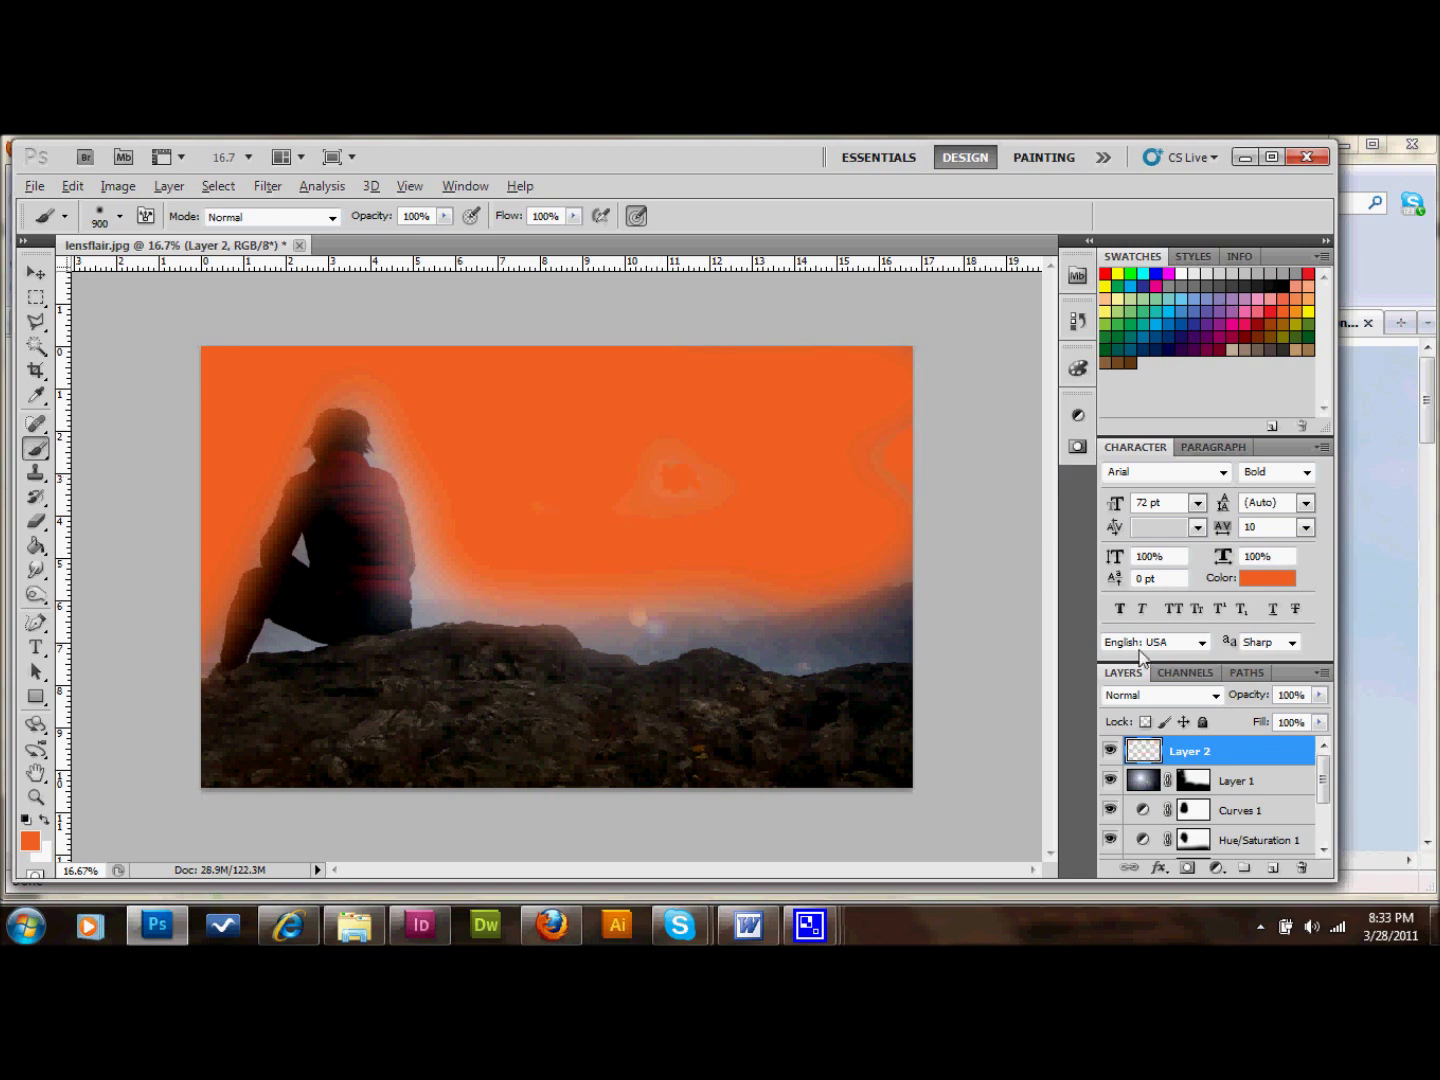
# - Set Layer 2's blend mode to Overlay after trying Screen
pyautogui.click(1188, 697)
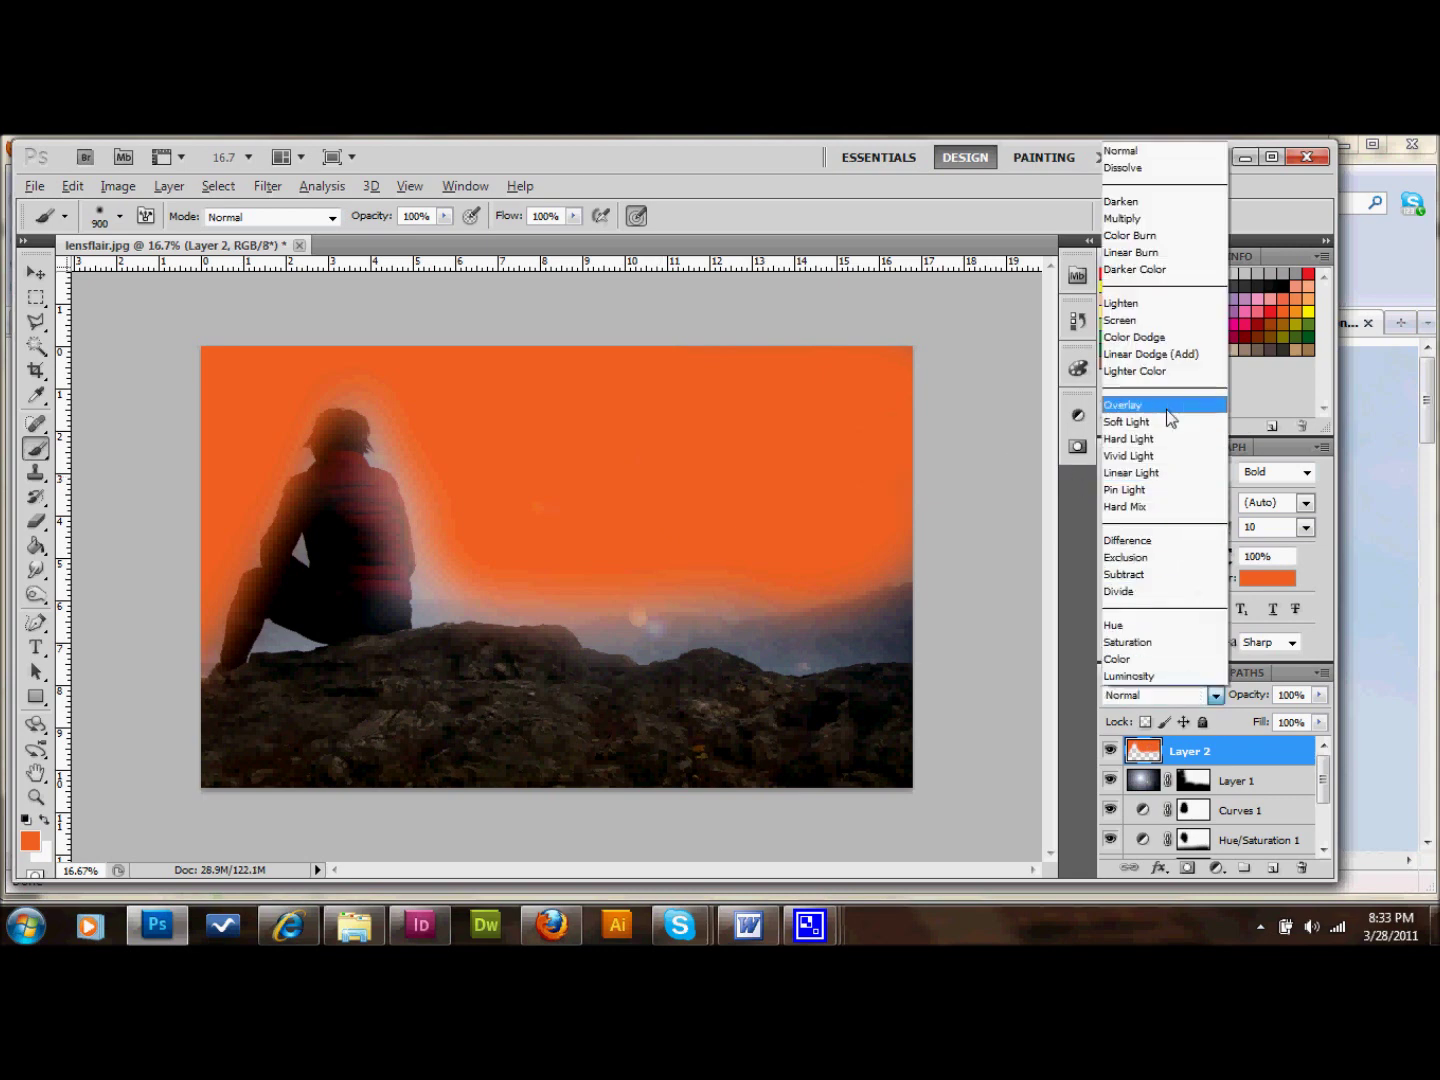
pyautogui.click(1147, 320)
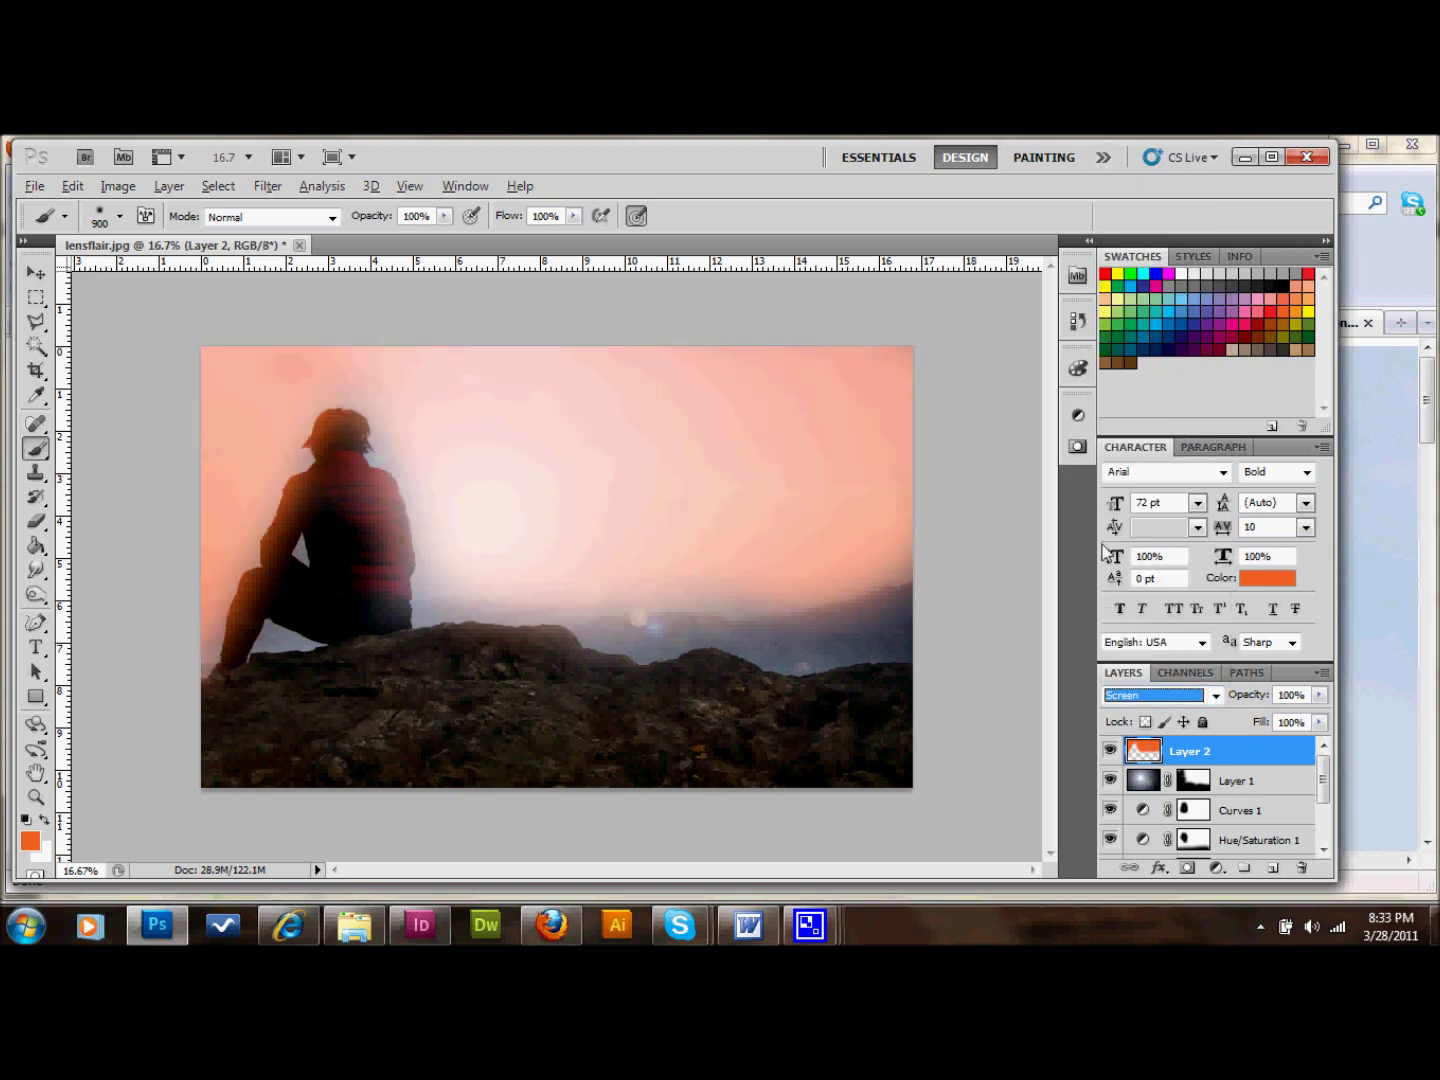
pyautogui.click(1160, 696)
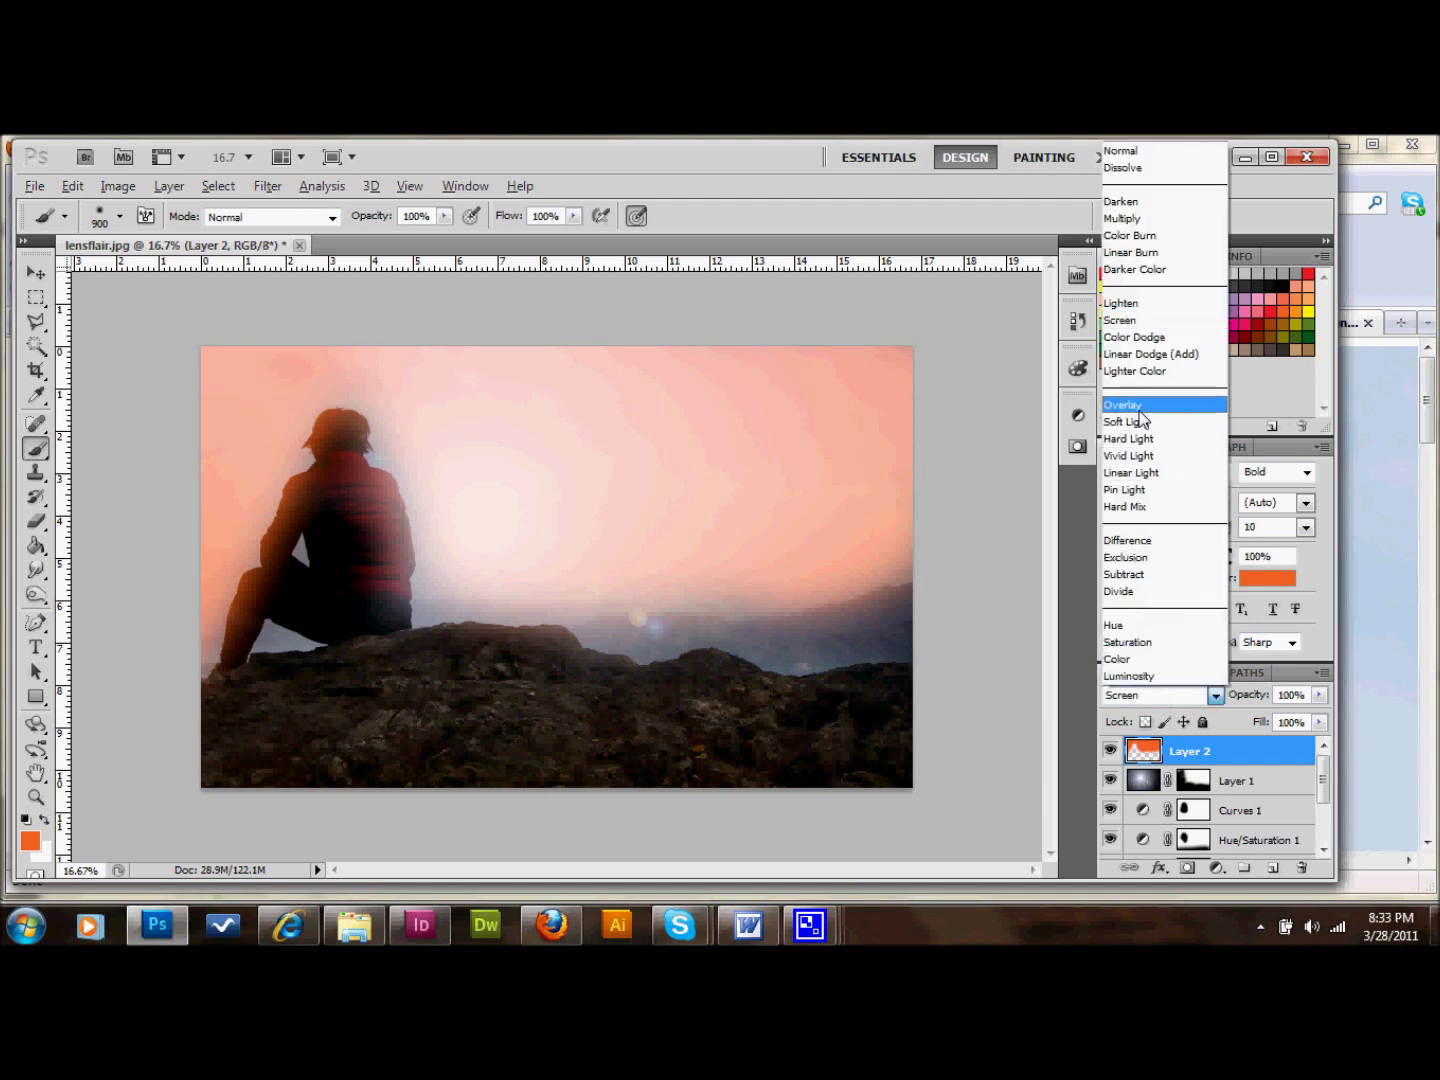
pyautogui.click(1139, 405)
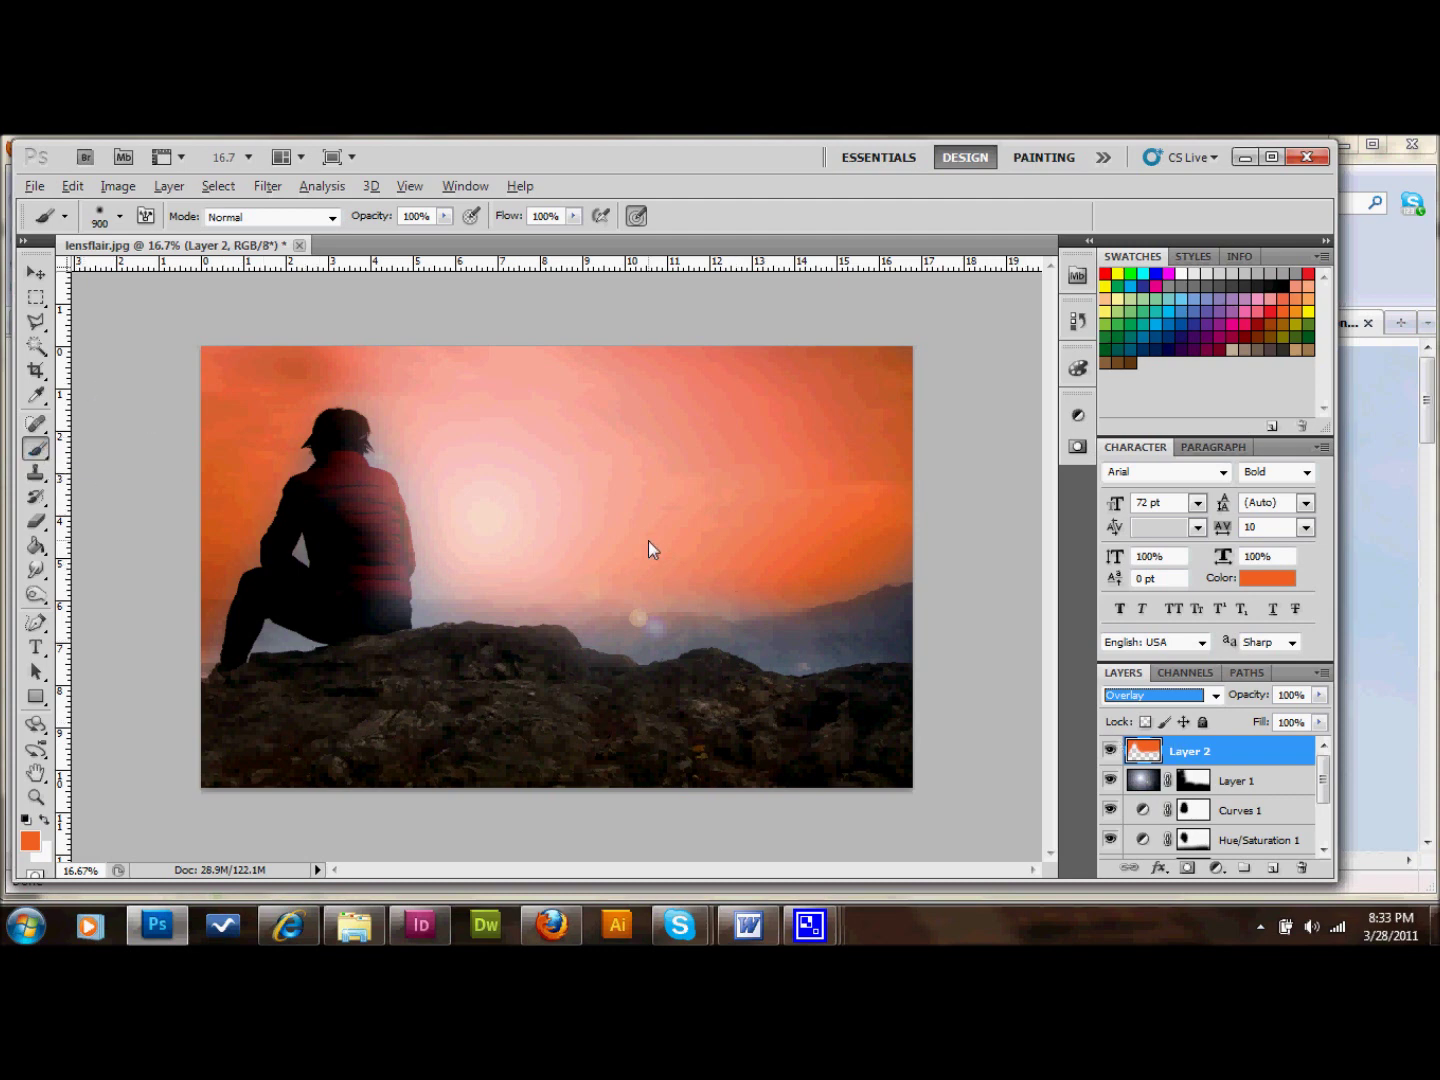
# - Touch up orange along the figure's legs with a 94 px brush, then enlarge it to 175
pyautogui.click(108, 215)
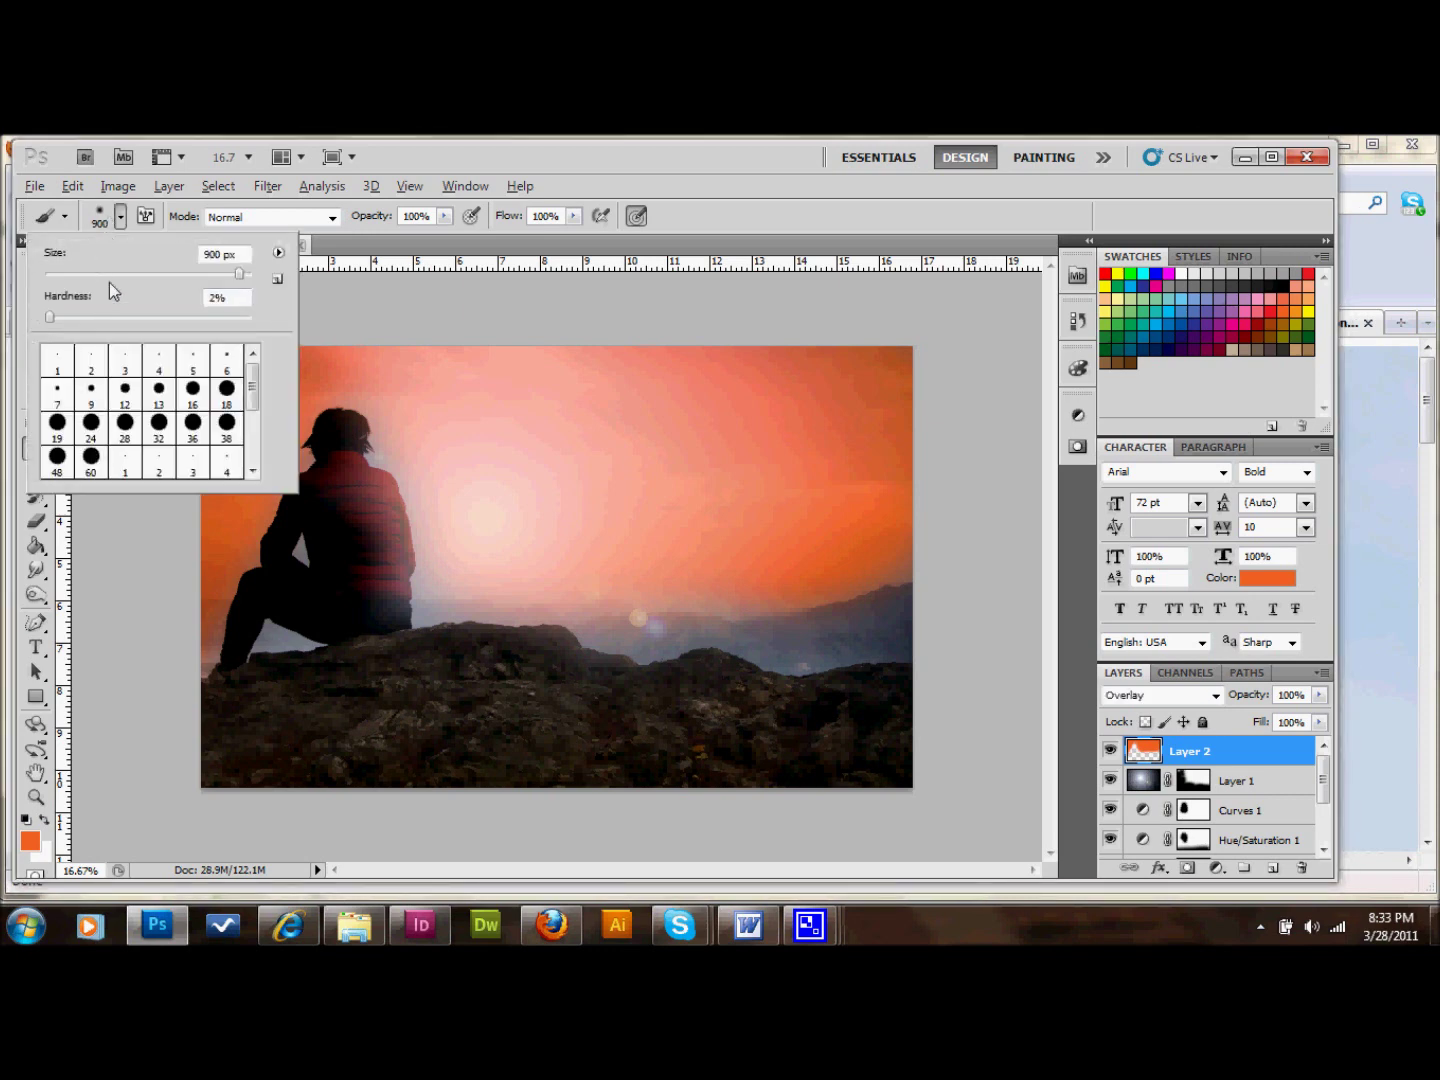
pyautogui.click(141, 274)
pyautogui.press('Return')
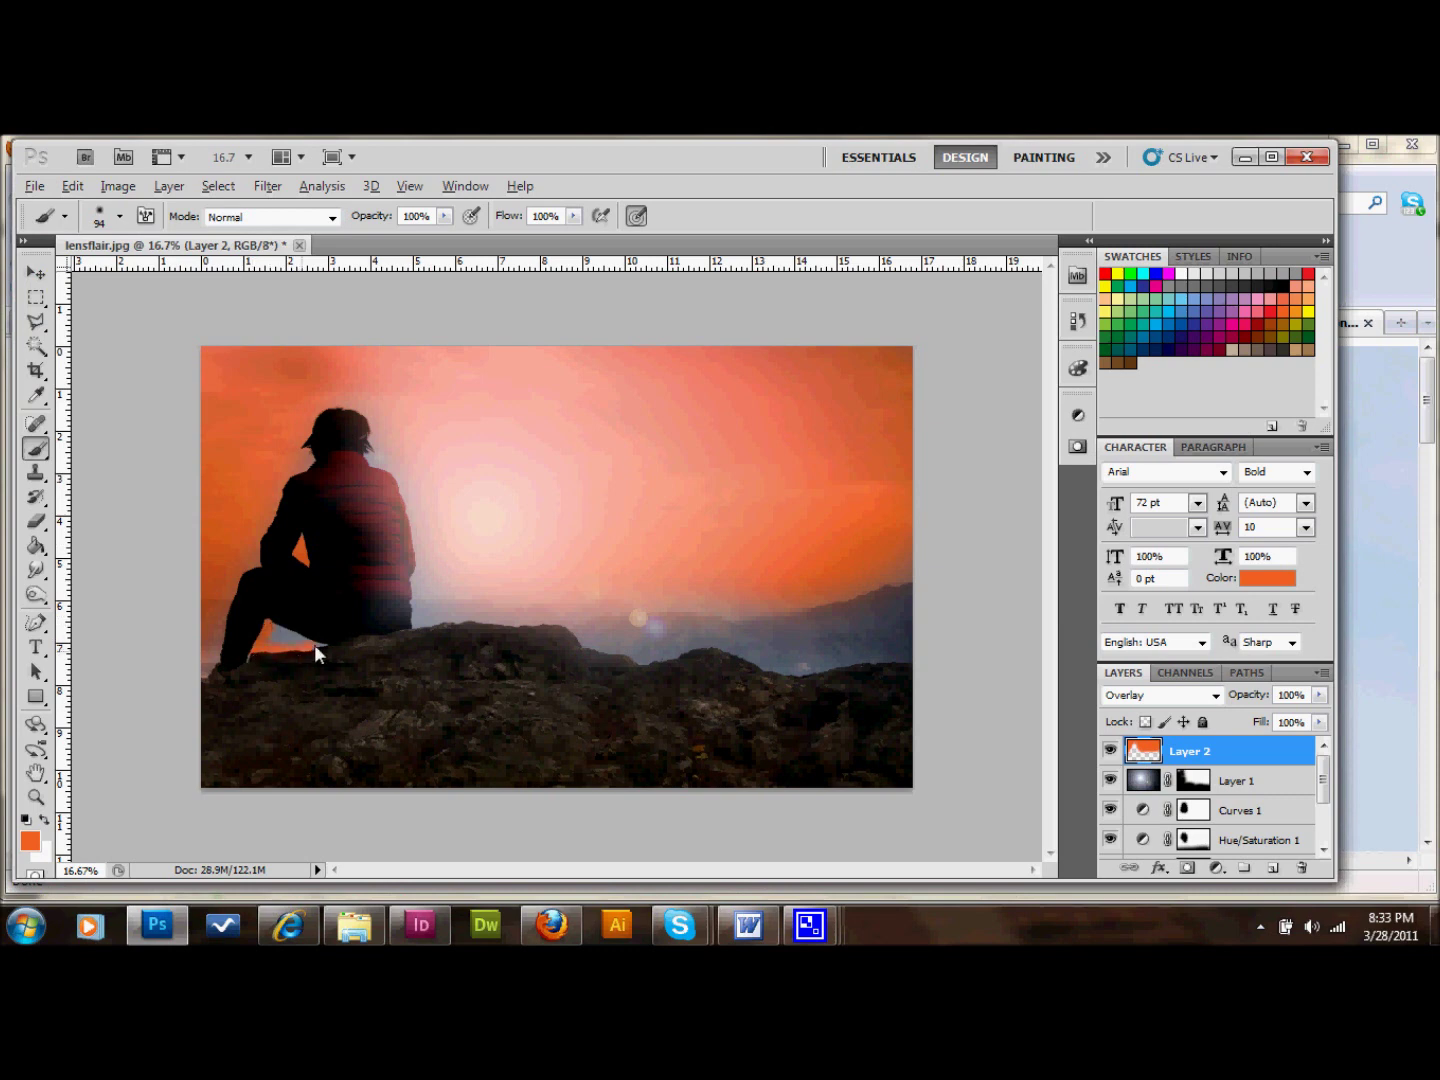
pyautogui.moveTo(279, 644); pyautogui.dragTo(308, 634)
pyautogui.press(']')
pyautogui.press(']')
pyautogui.press(']')
pyautogui.press(']')
pyautogui.press(']')
pyautogui.press(']')
pyautogui.click(1300, 695)
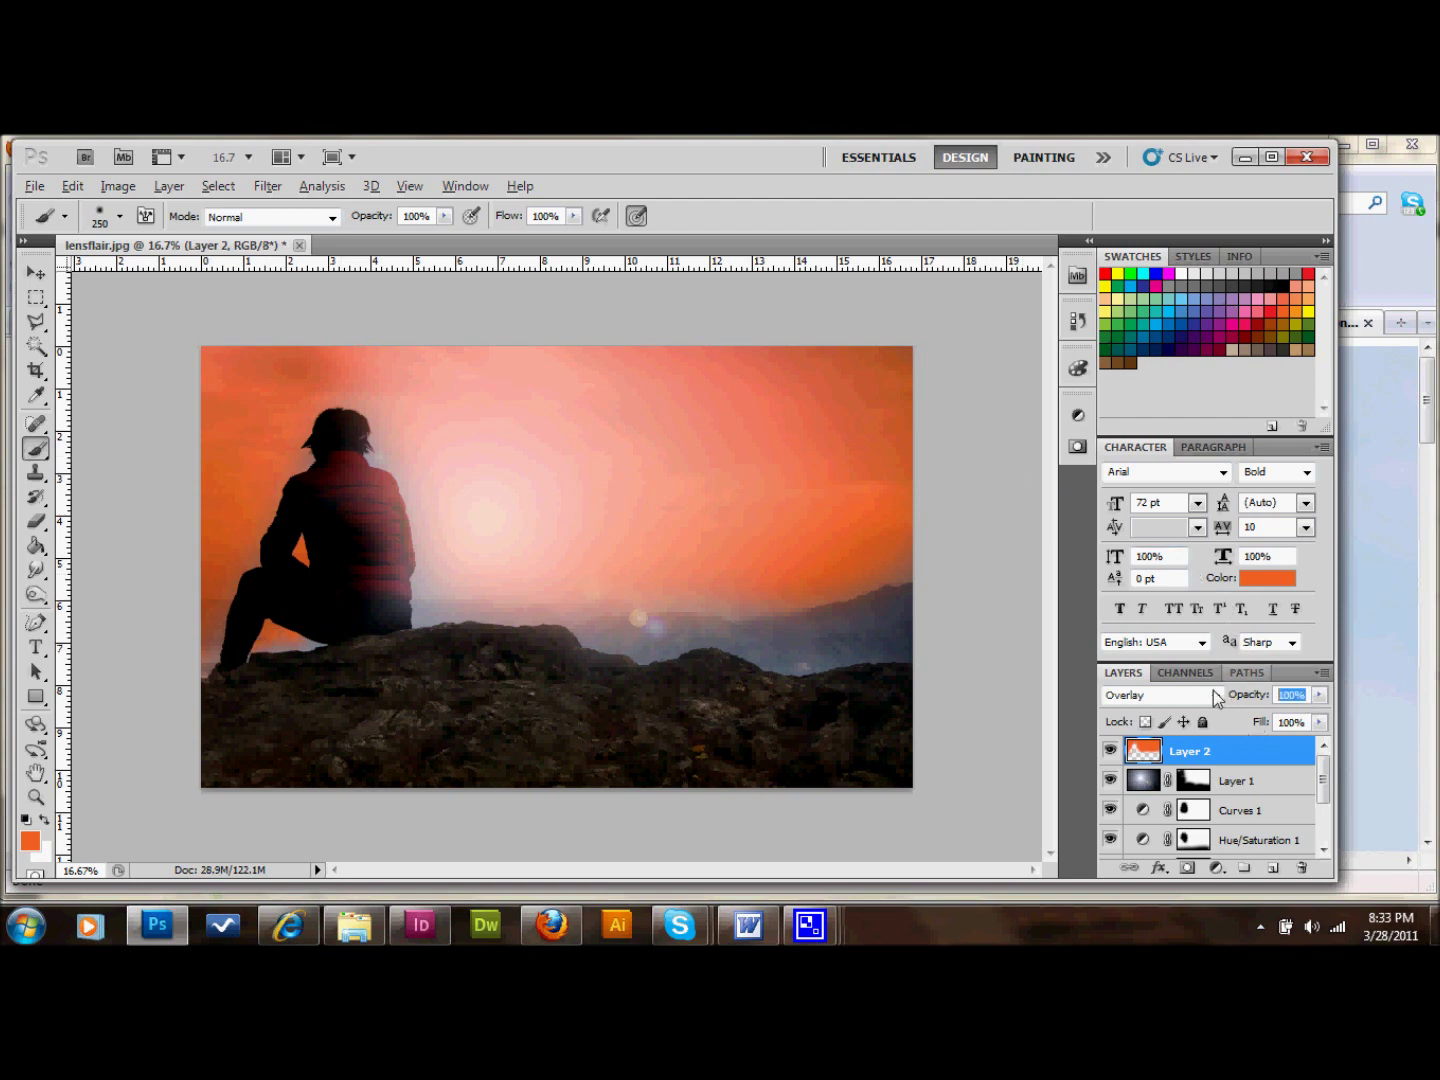
# - Lower Layer 2's opacity to 25%, after briefly trying 10%
pyautogui.write('10')
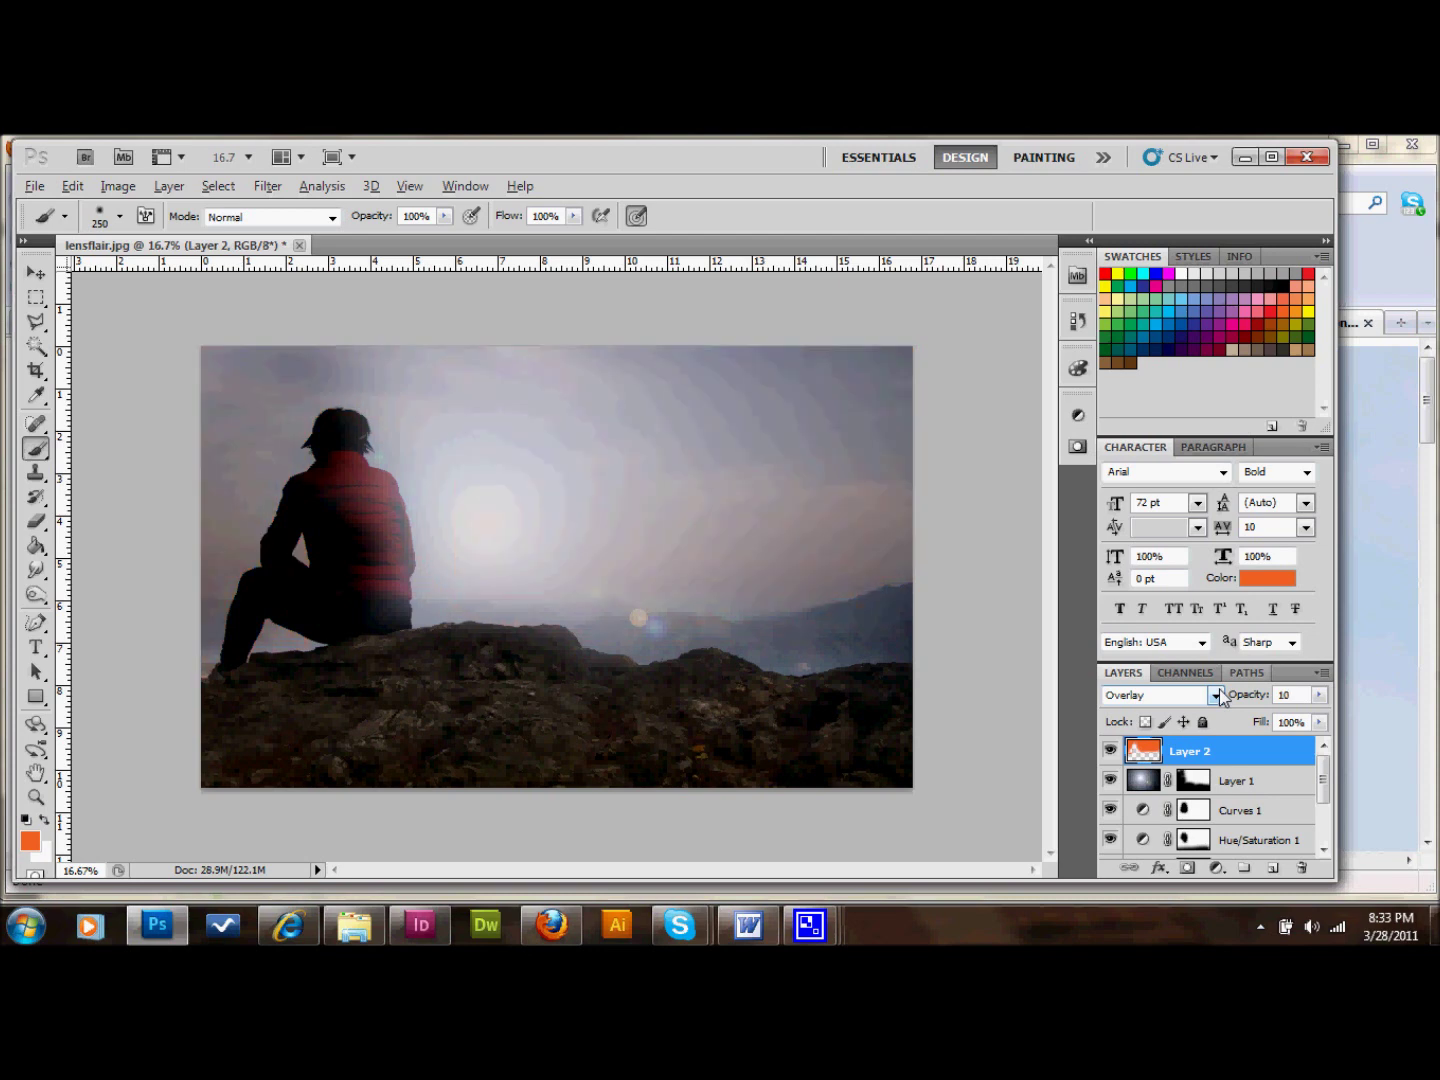
pyautogui.press('Return')
pyautogui.write('25')
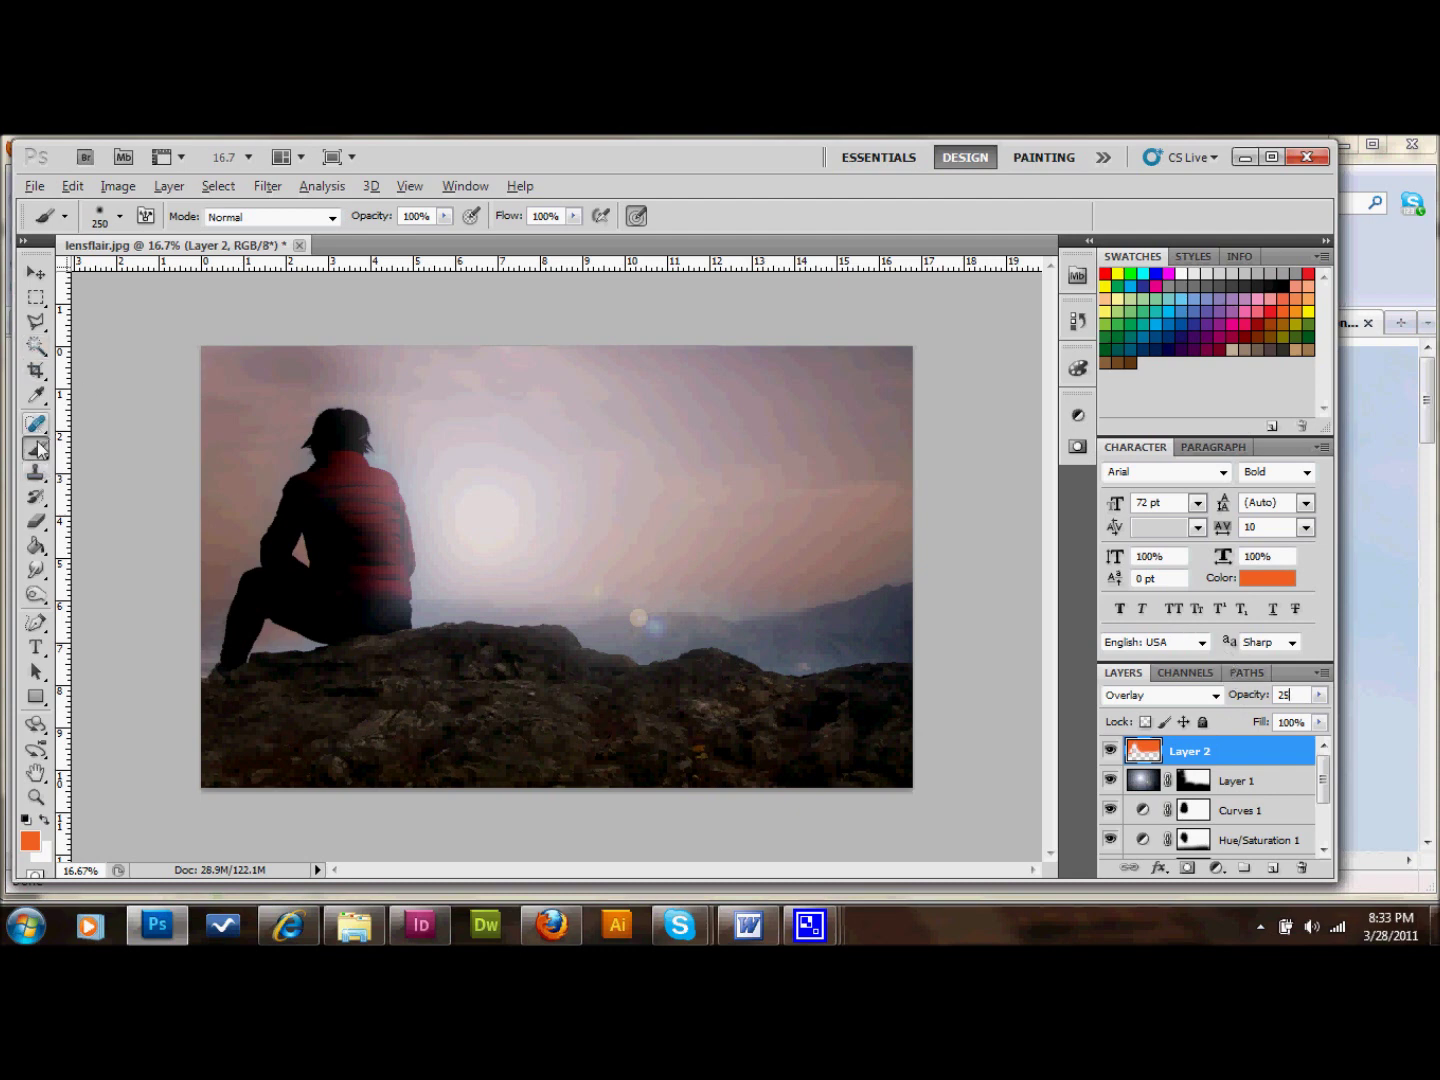
# - Add a layer mask to Layer 2 and erase the orange near the right horizon
pyautogui.click(36, 519)
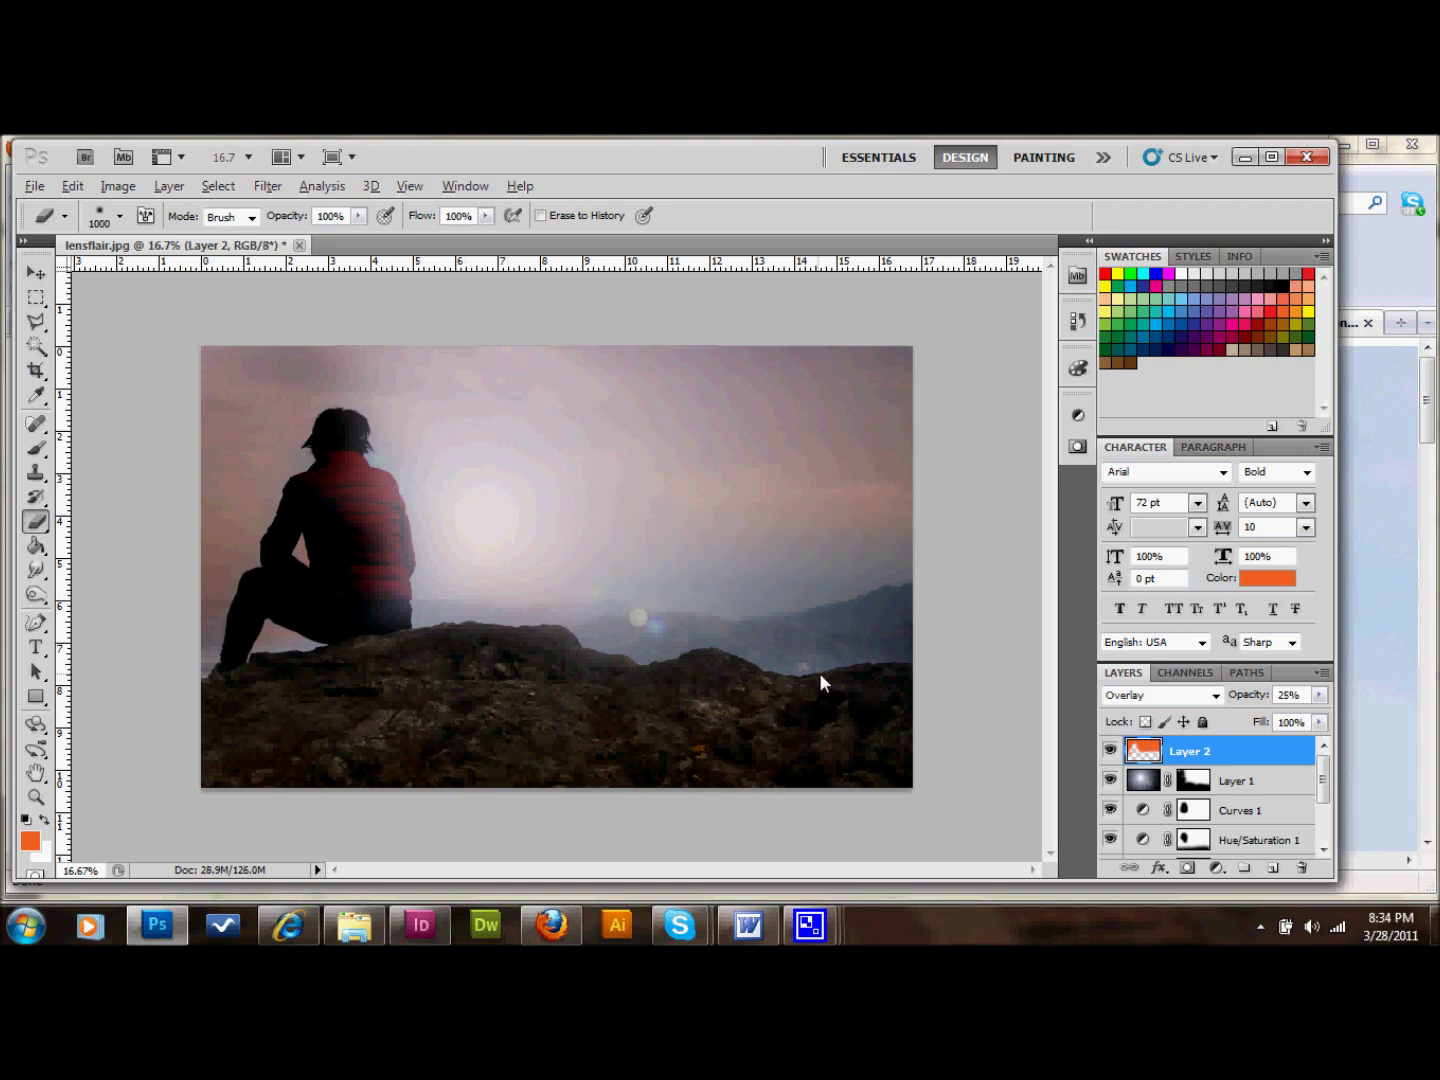
pyautogui.click(1187, 869)
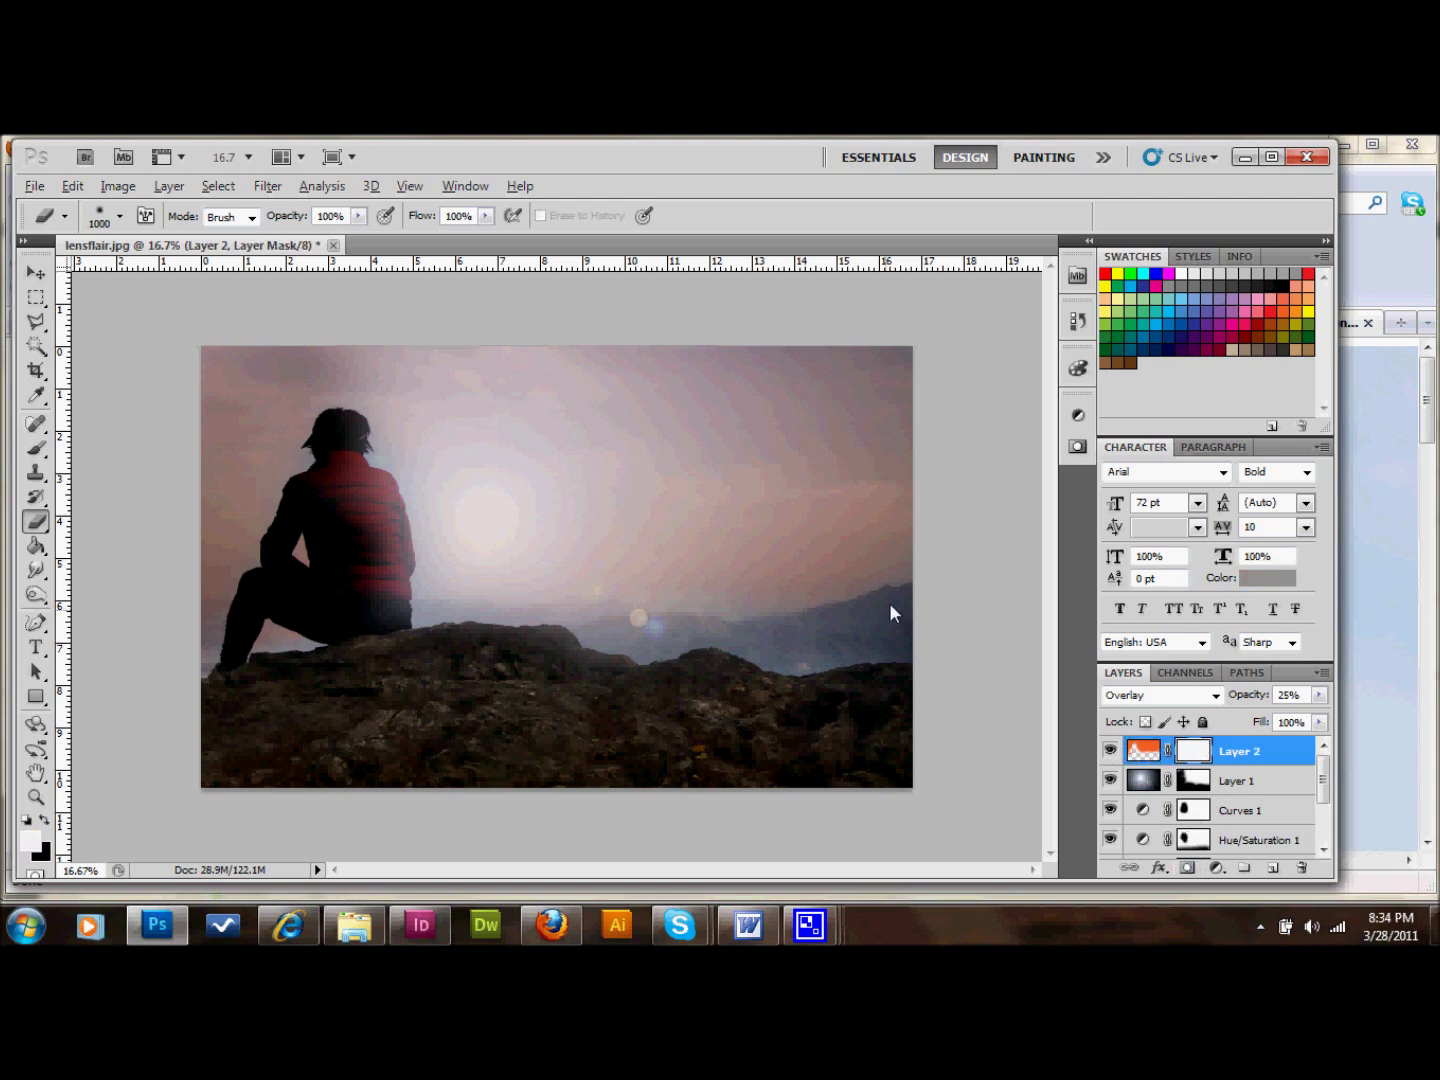
pyautogui.moveTo(889, 602); pyautogui.dragTo(302, 649)
pyautogui.click(36, 297)
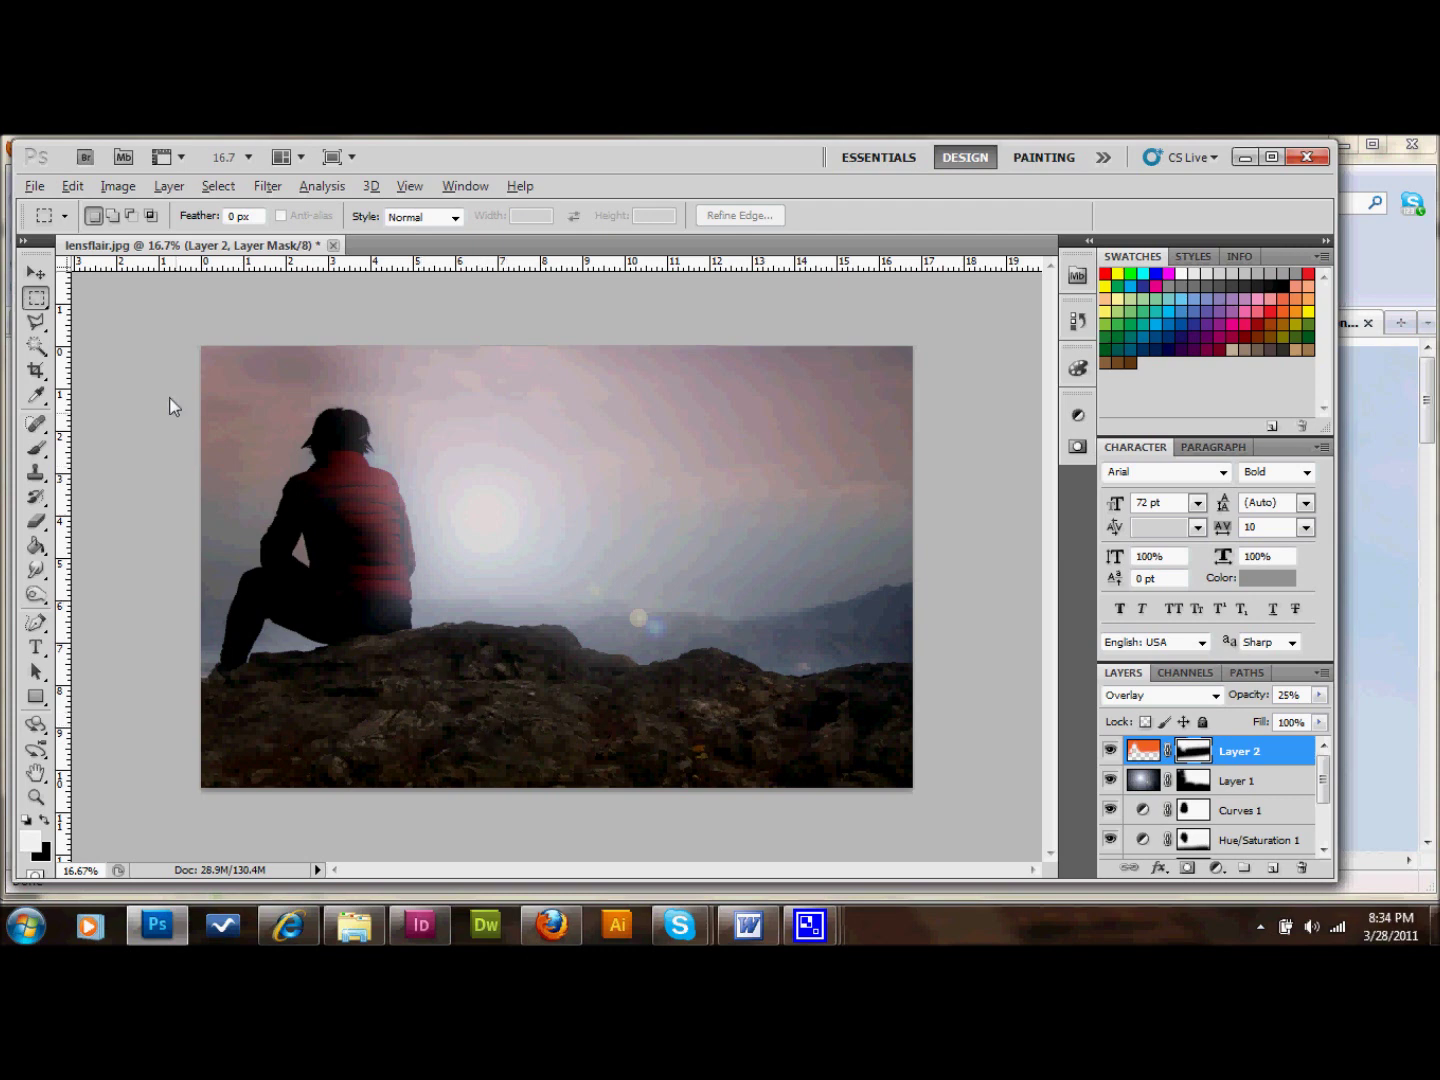
pyautogui.click(38, 275)
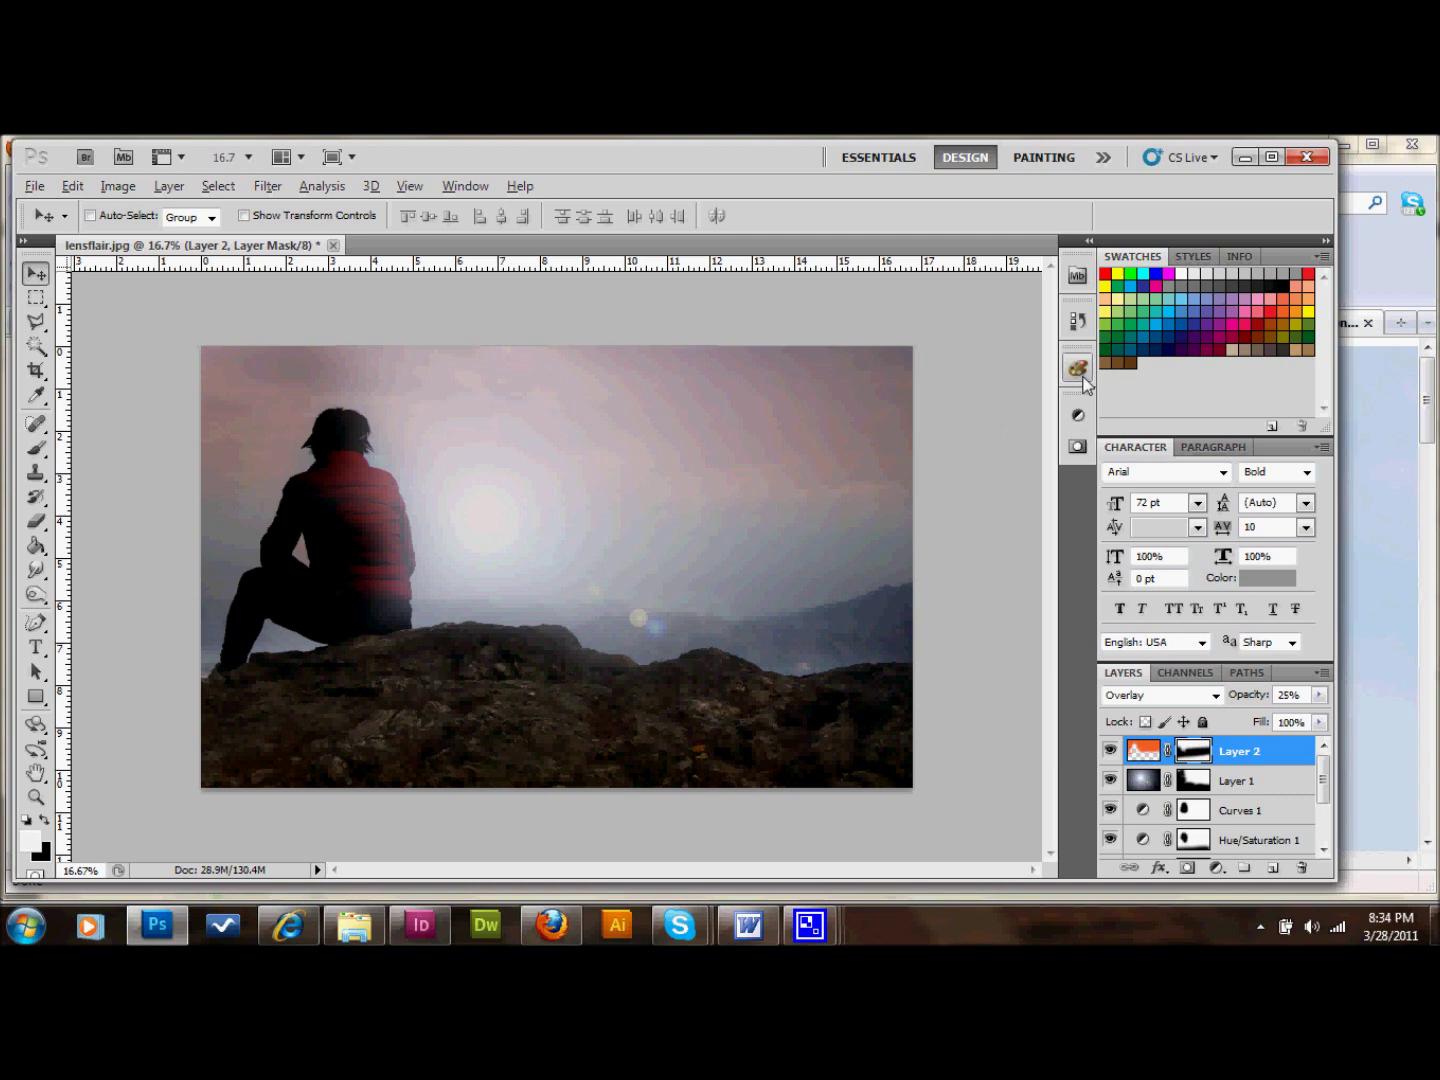
pyautogui.click(1080, 322)
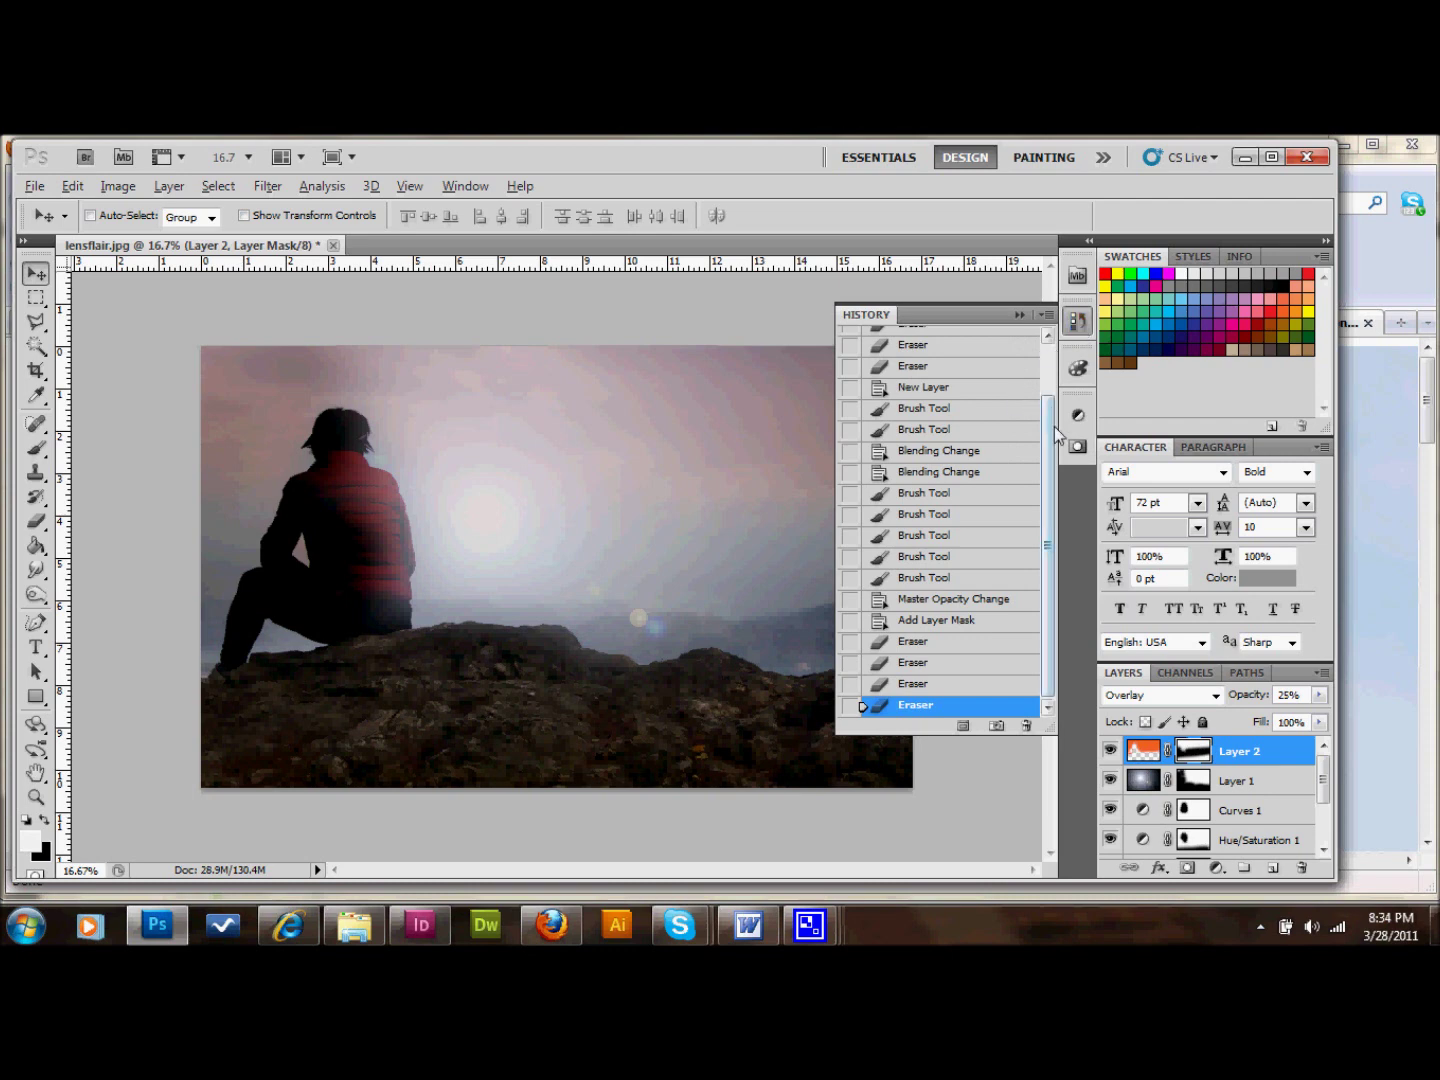
pyautogui.scroll(2, 1053, 437)
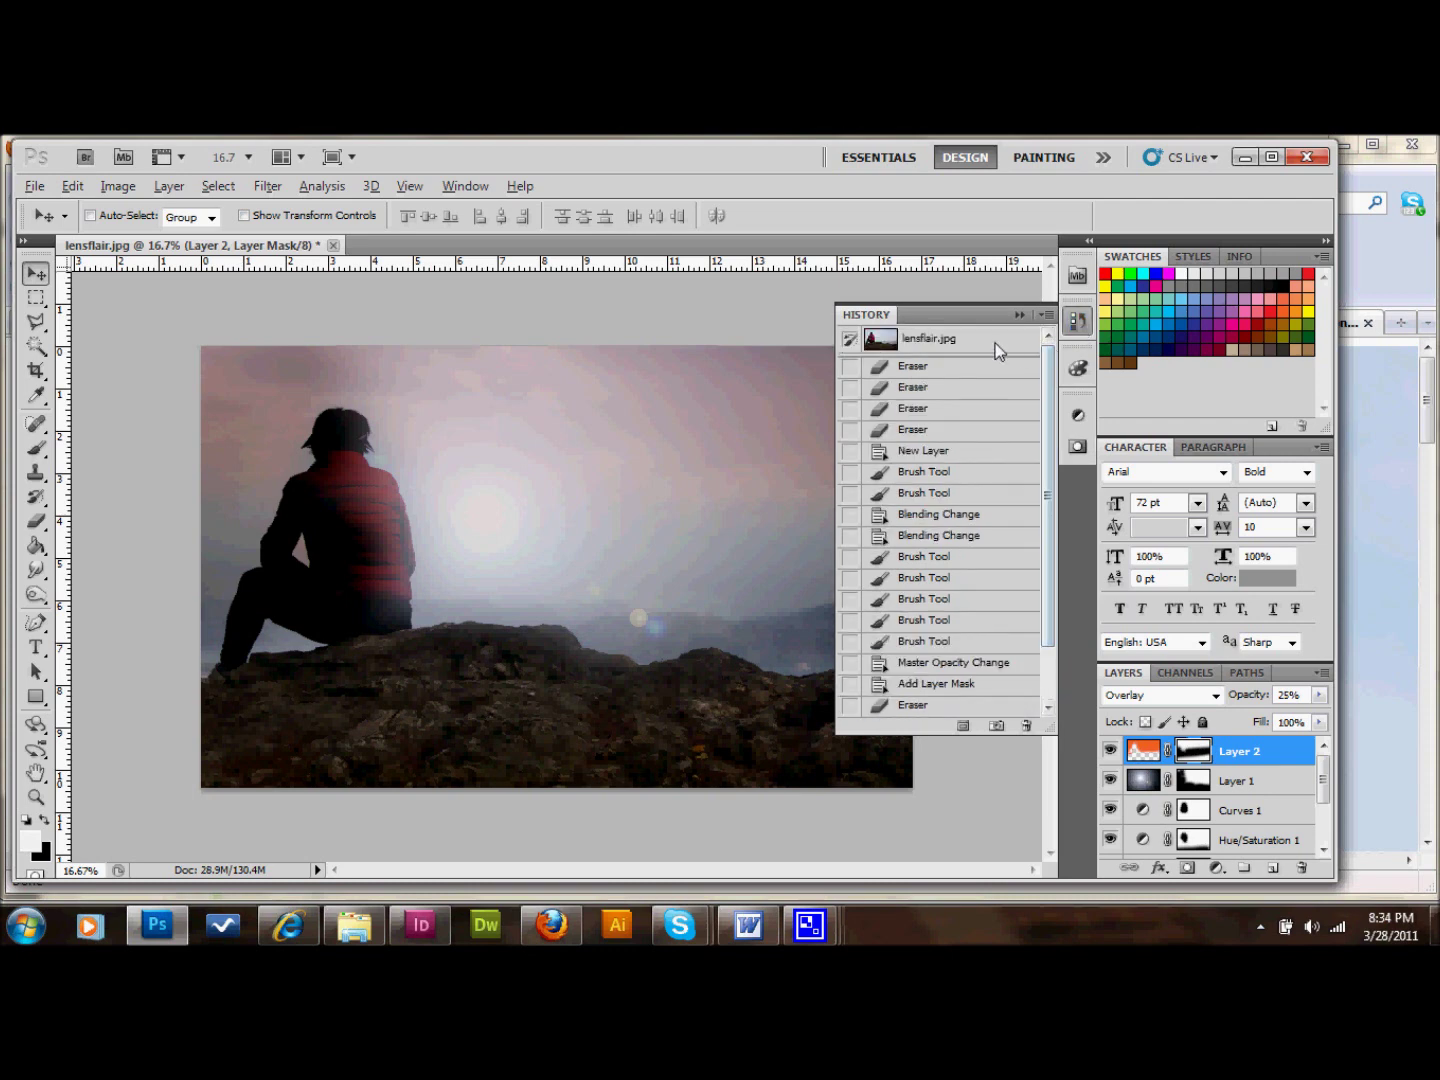
pyautogui.click(999, 347)
pyautogui.click(1019, 317)
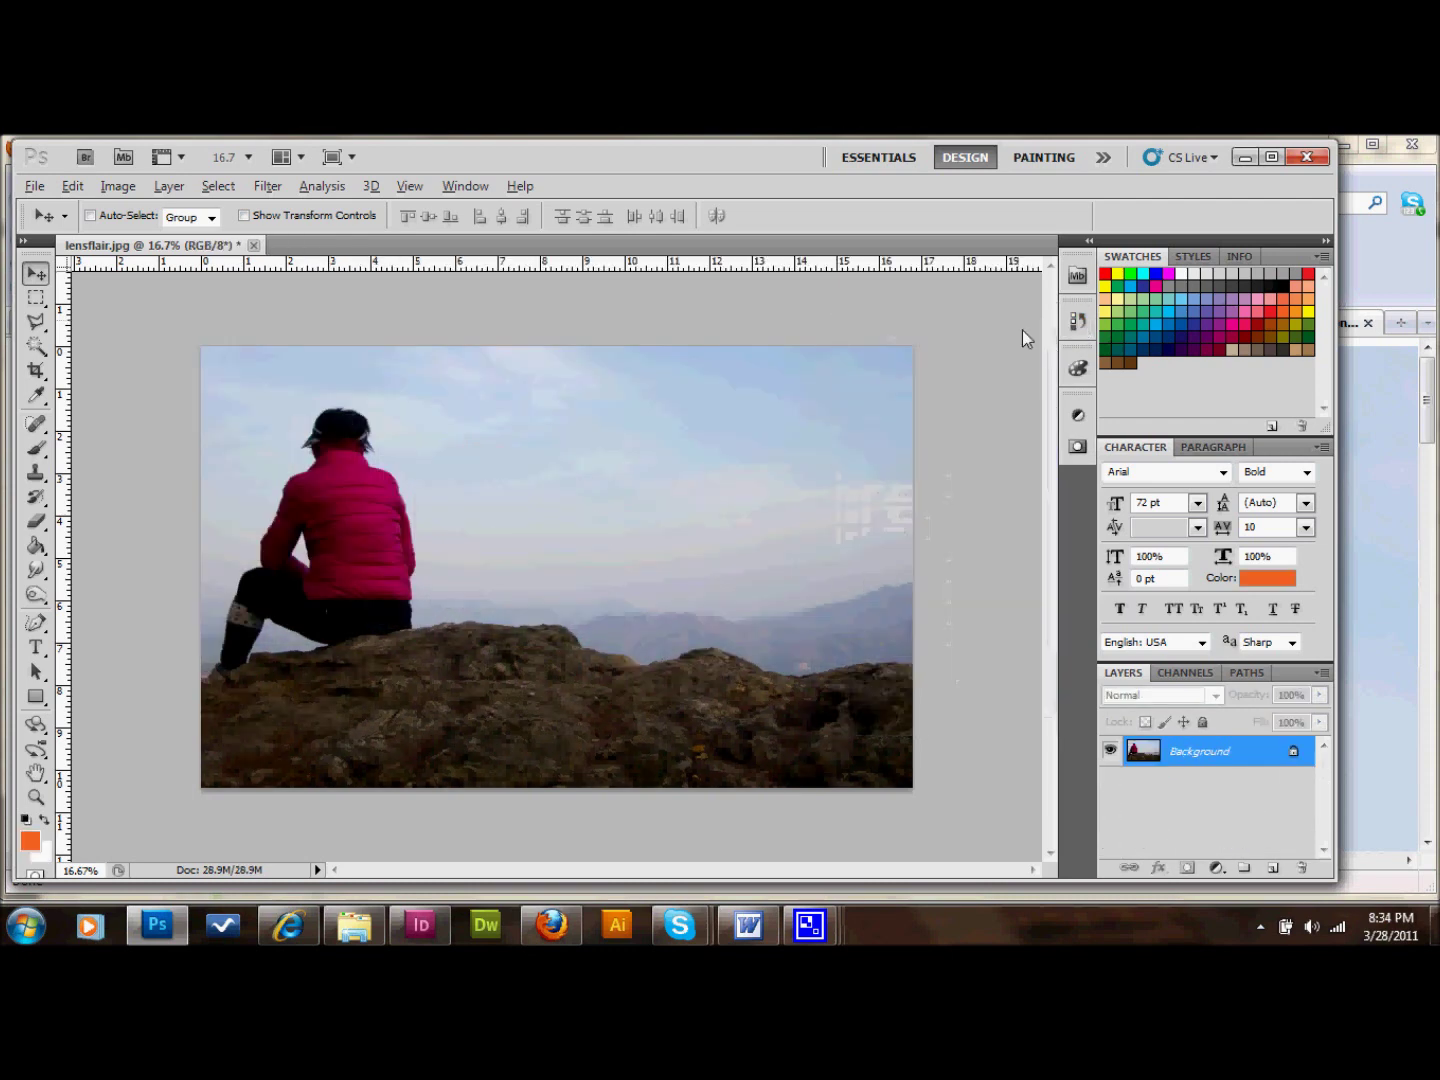
pyautogui.click(1077, 321)
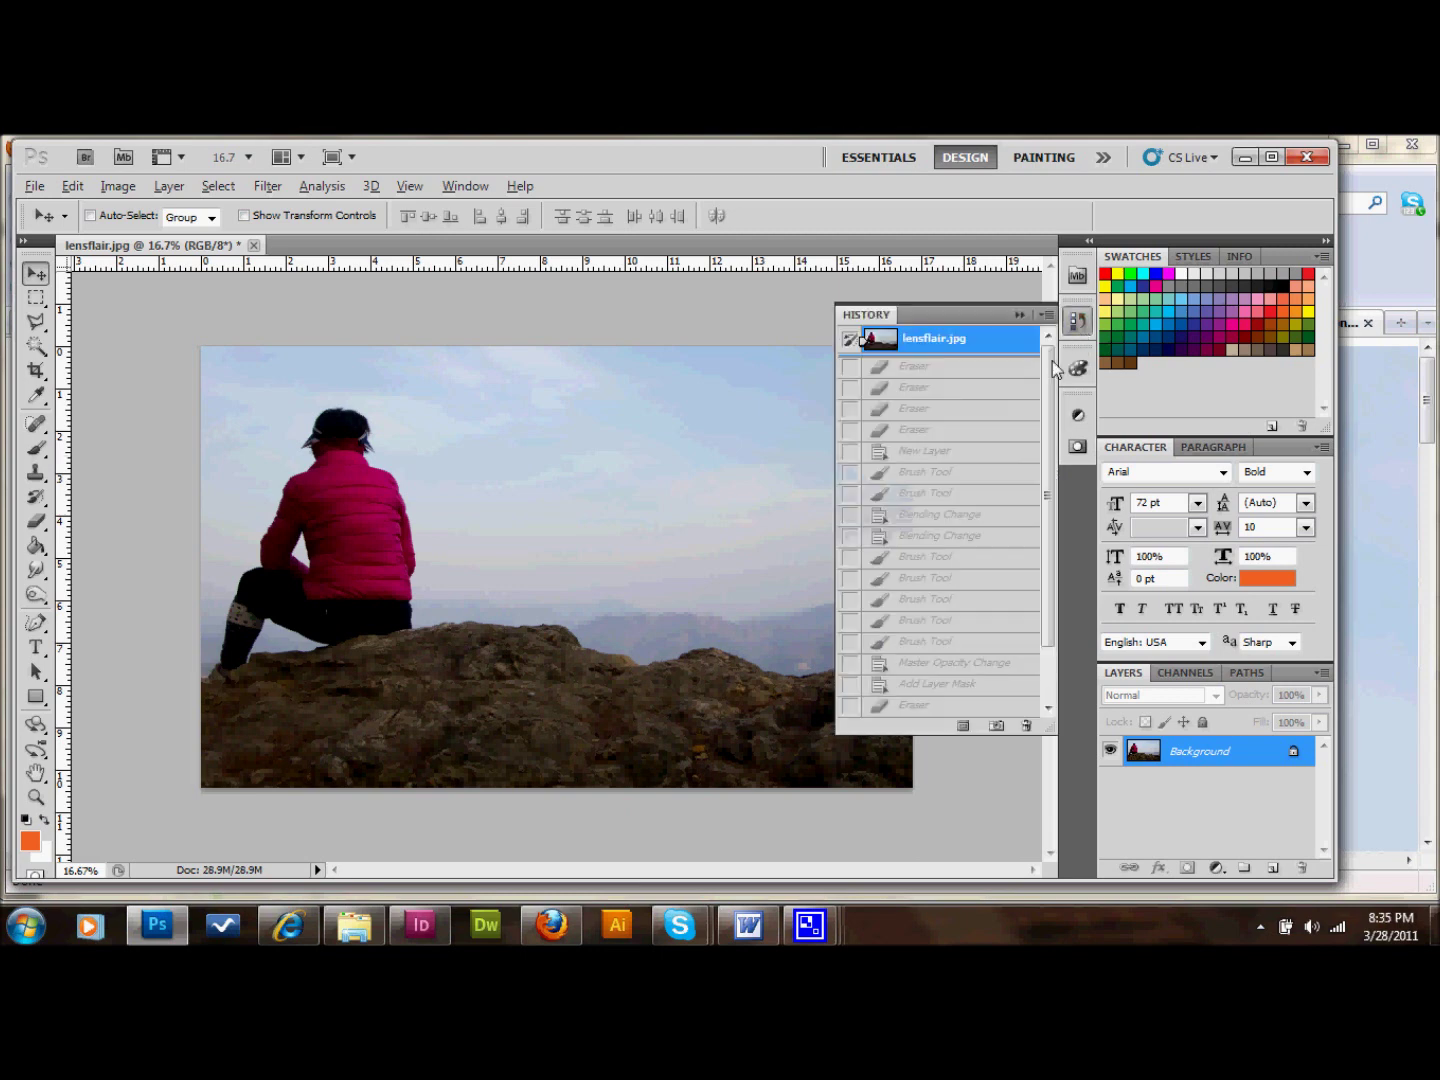
pyautogui.scroll(-3, 1022, 511)
pyautogui.click(933, 705)
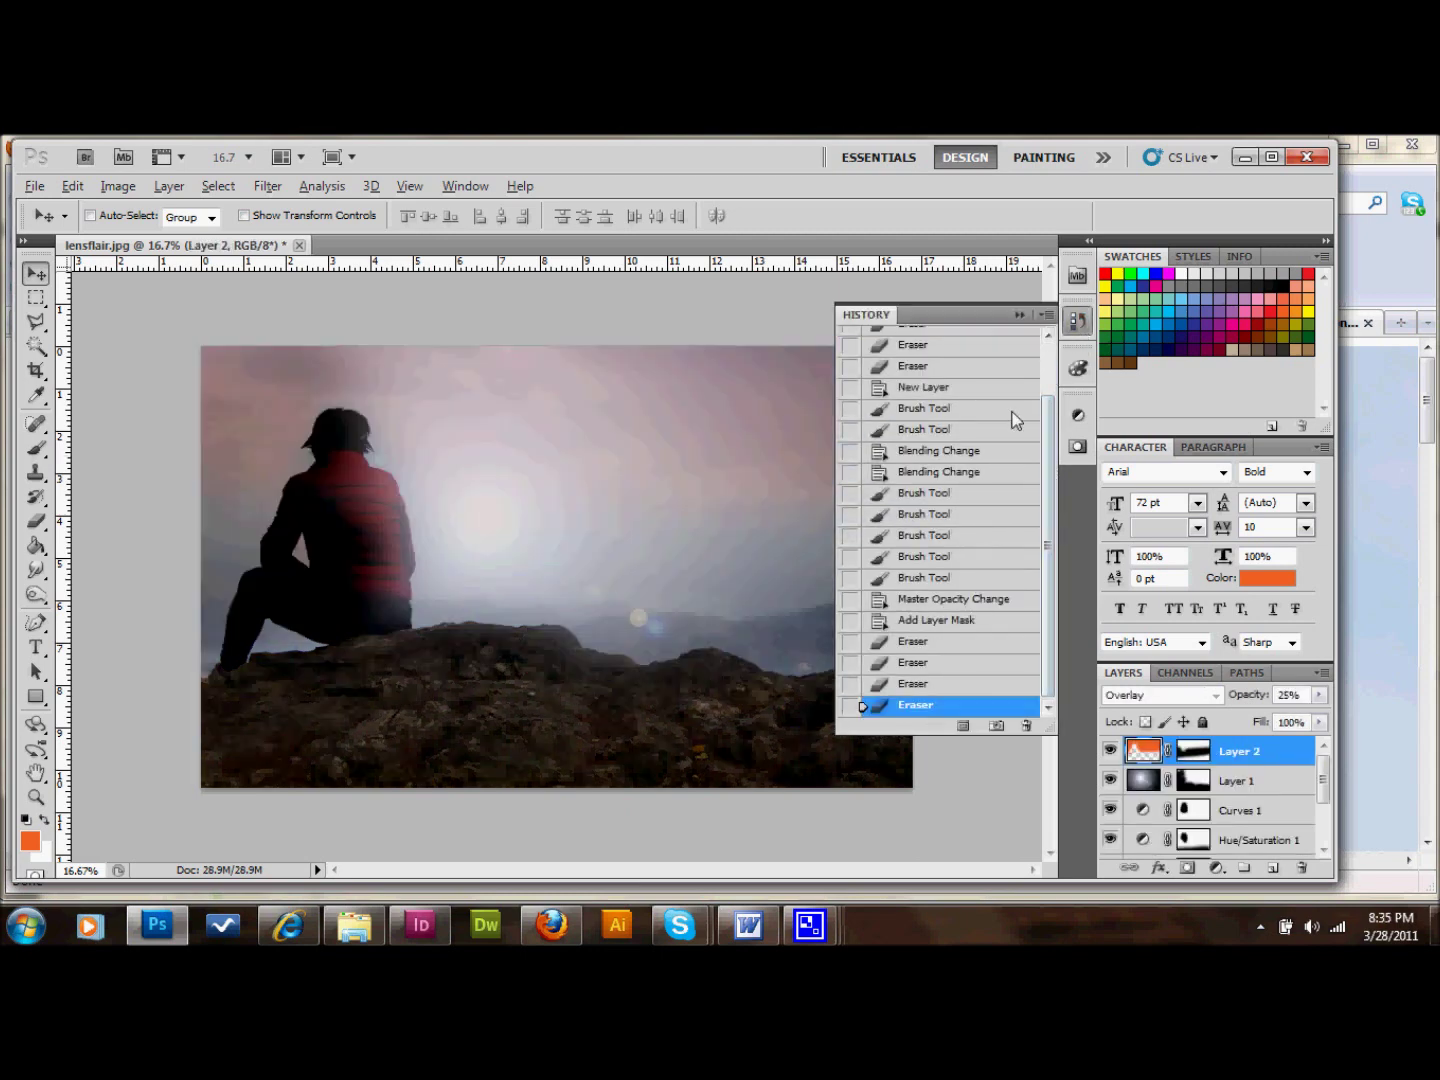
pyautogui.click(1019, 315)
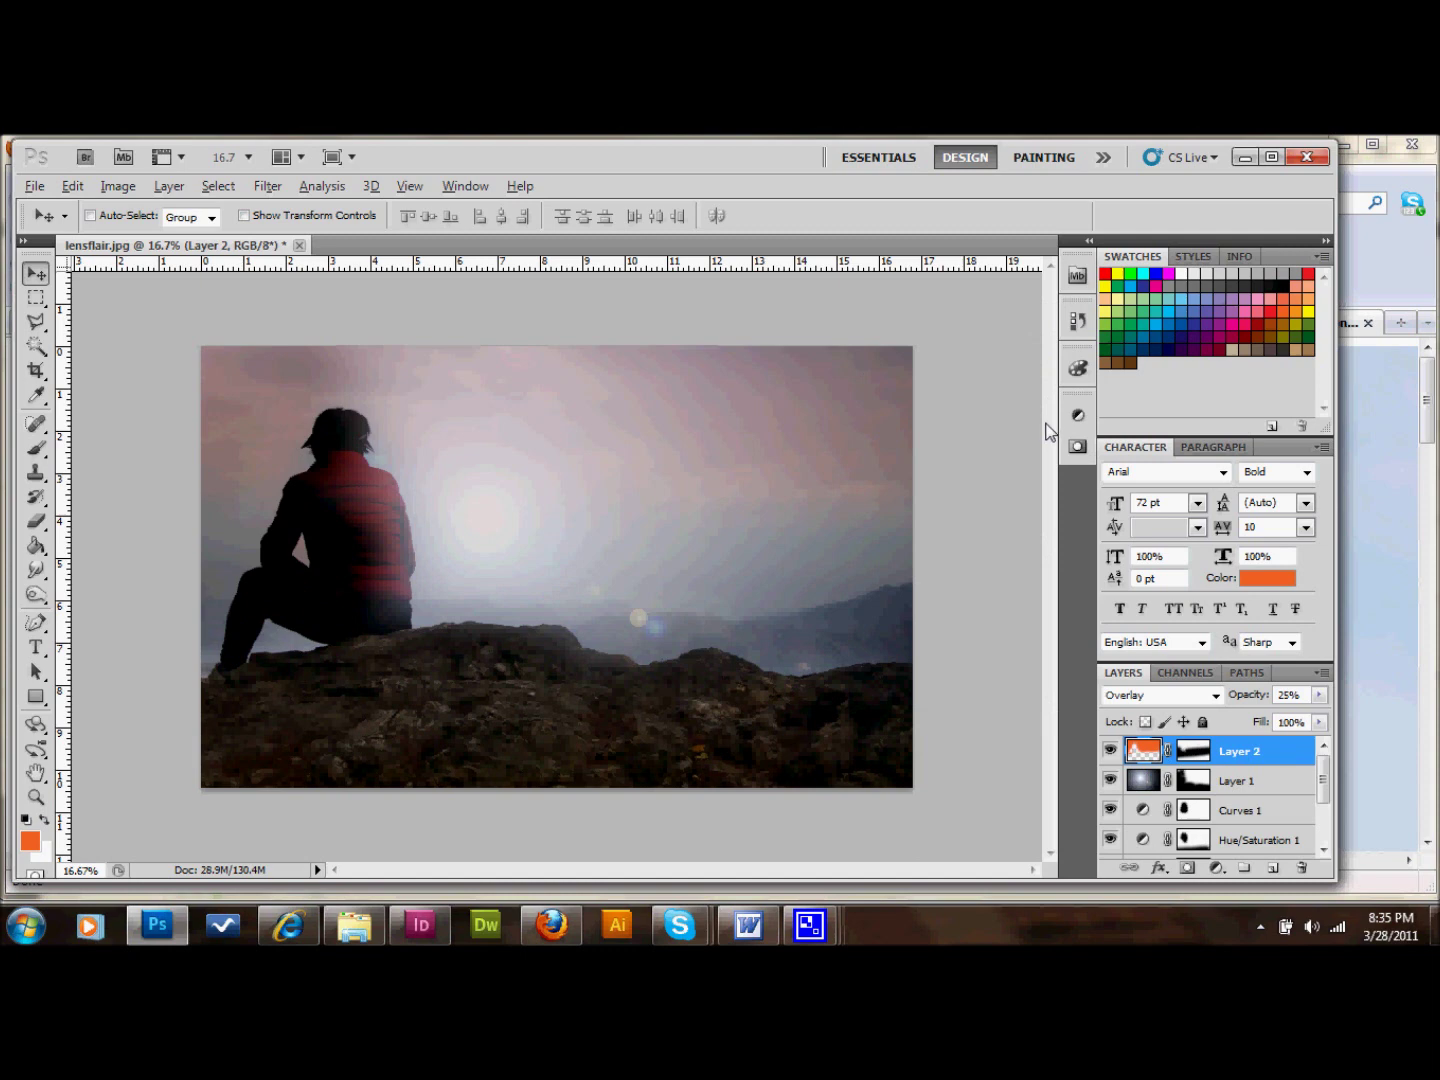